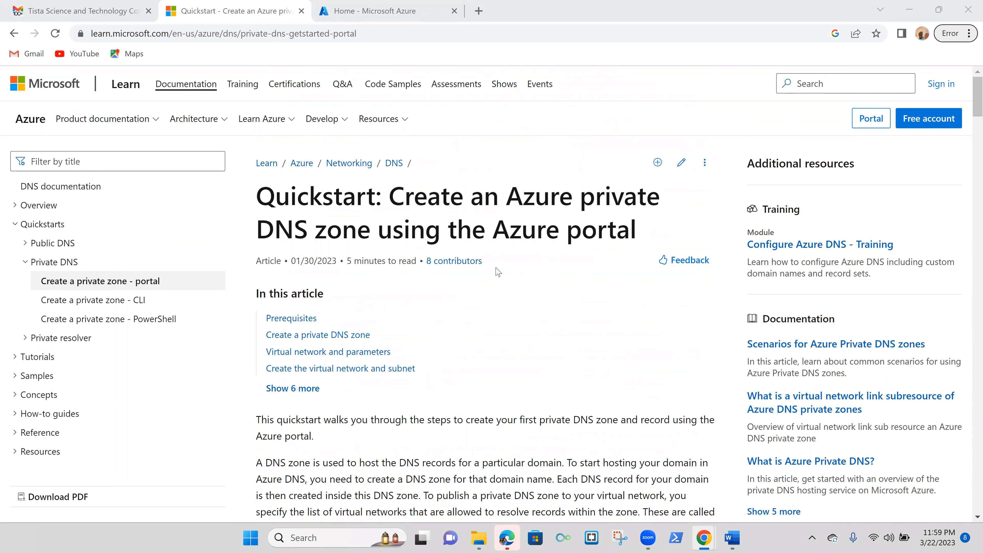
Review the quickstart's sections on creating a private DNS zone and on creating the virtual network and subnet.
scroll(497, 271, "down", 5)
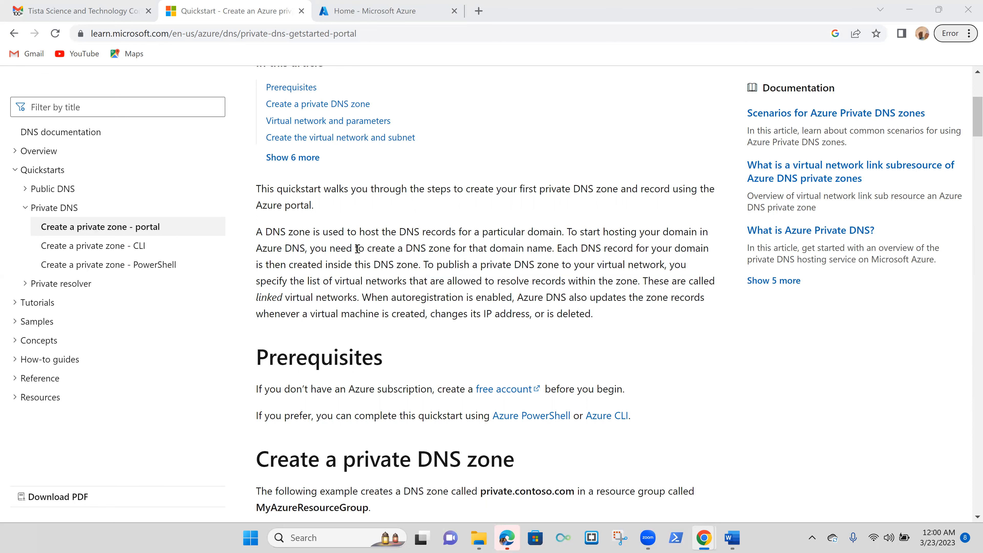
scroll(357, 248, "down", 5)
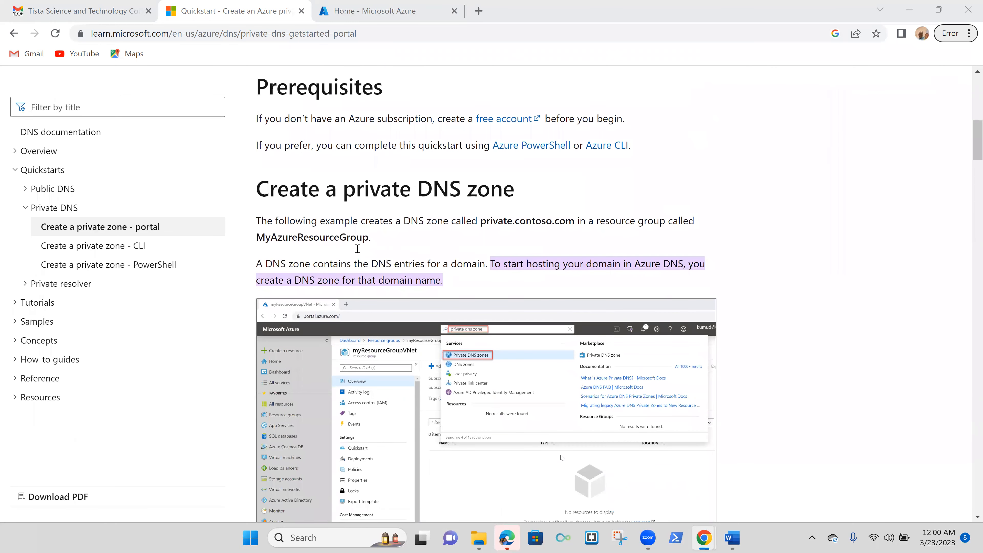
triple_click(297, 190)
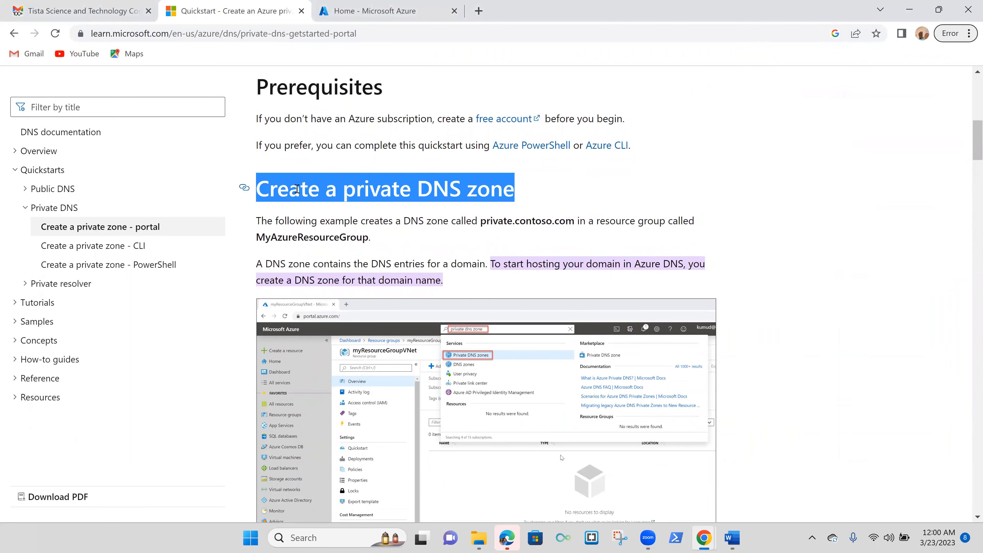
scroll(352, 232, "down", 8)
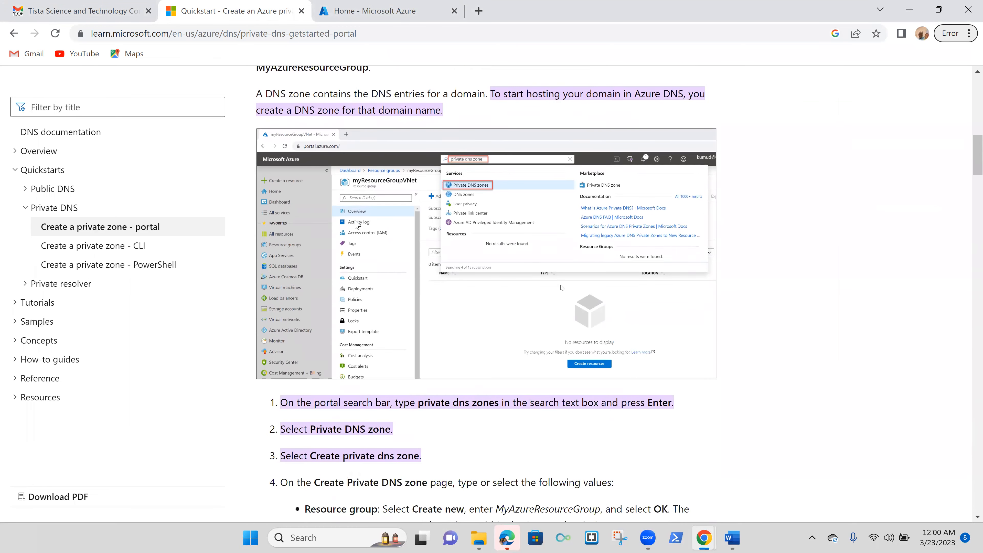
scroll(377, 249, "down", 2)
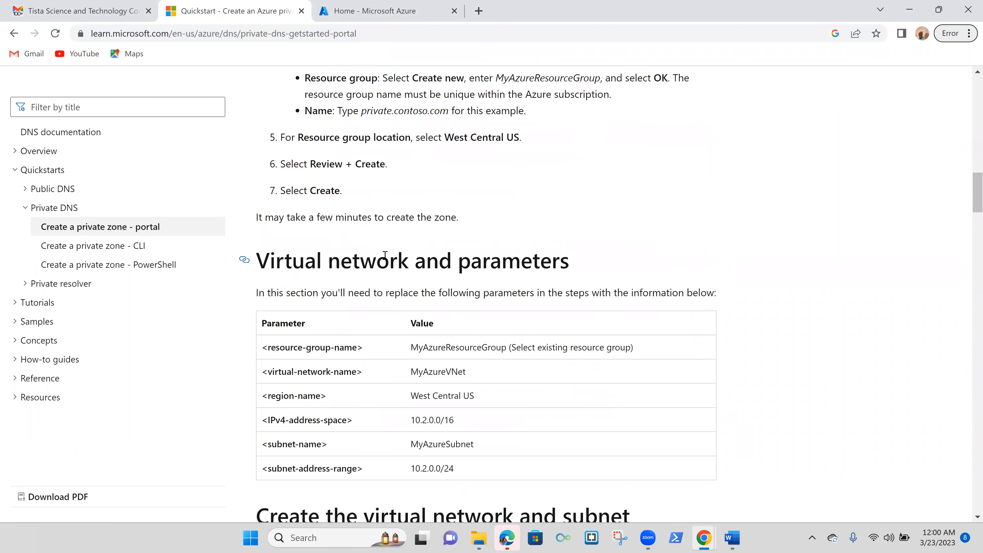
triple_click(385, 256)
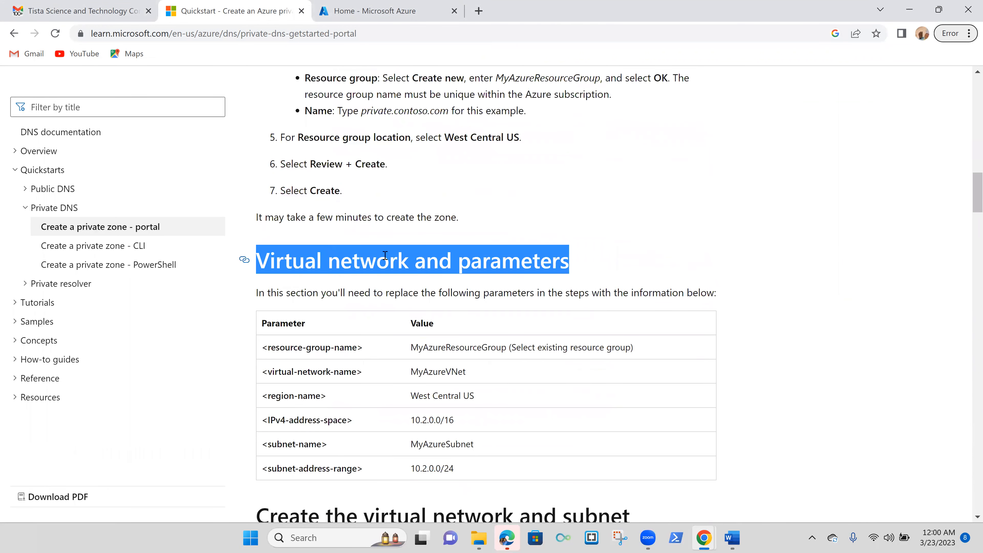
scroll(385, 255, "down", 3)
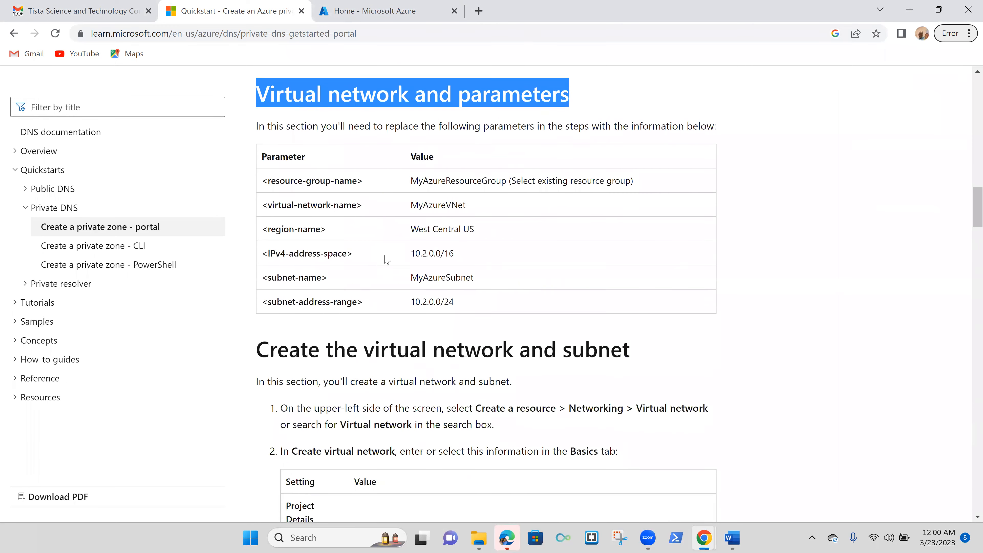
scroll(402, 244, "down", 3)
triple_click(431, 219)
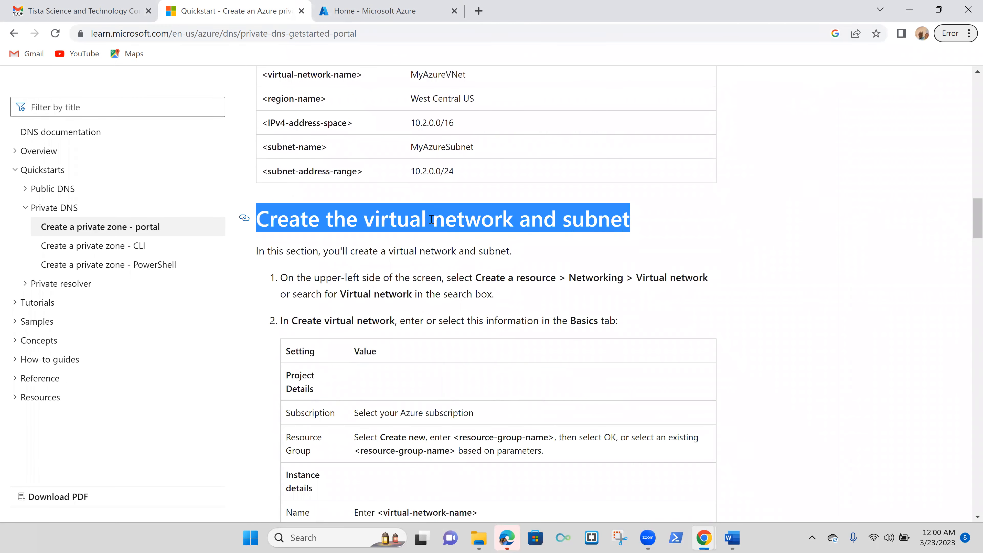
scroll(431, 219, "down", 6)
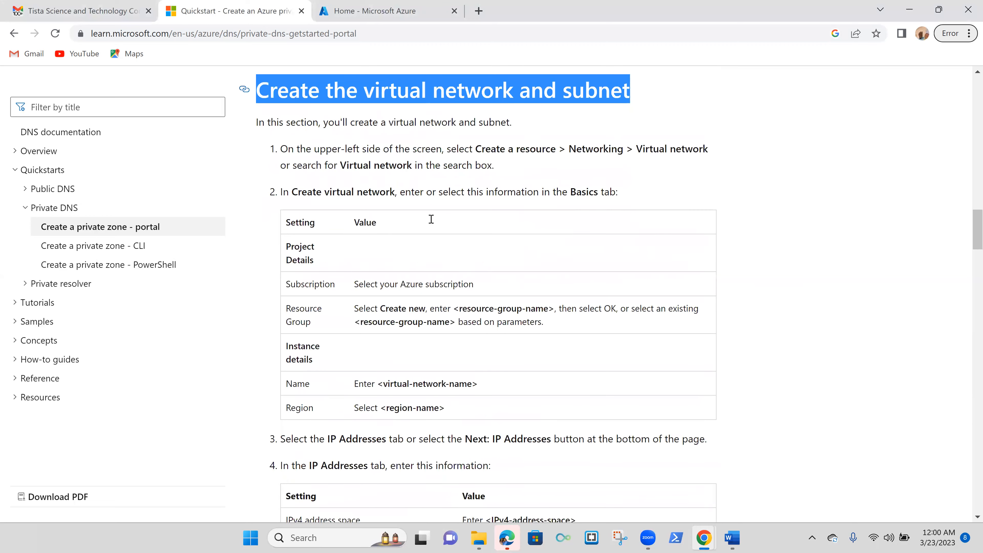
scroll(431, 219, "down", 6)
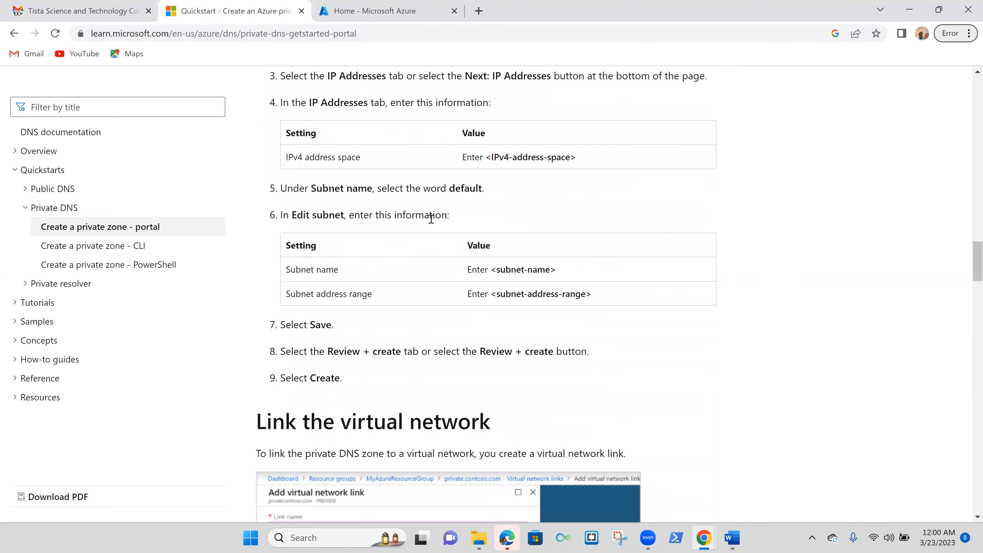
Review the quickstart's sections from linking the virtual network through creating an additional DNS record.
triple_click(419, 264)
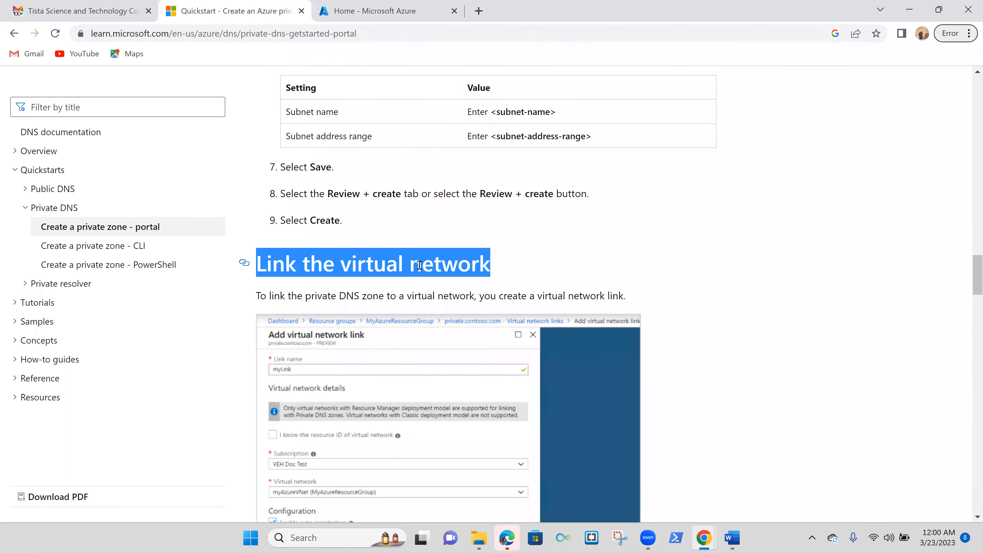
scroll(419, 265, "down", 7)
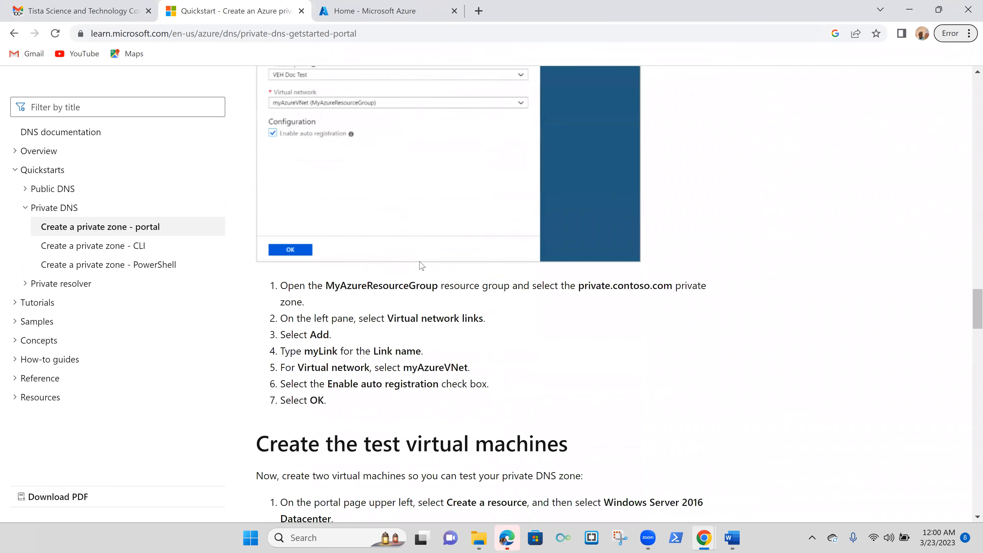
scroll(421, 266, "down", 3)
triple_click(450, 317)
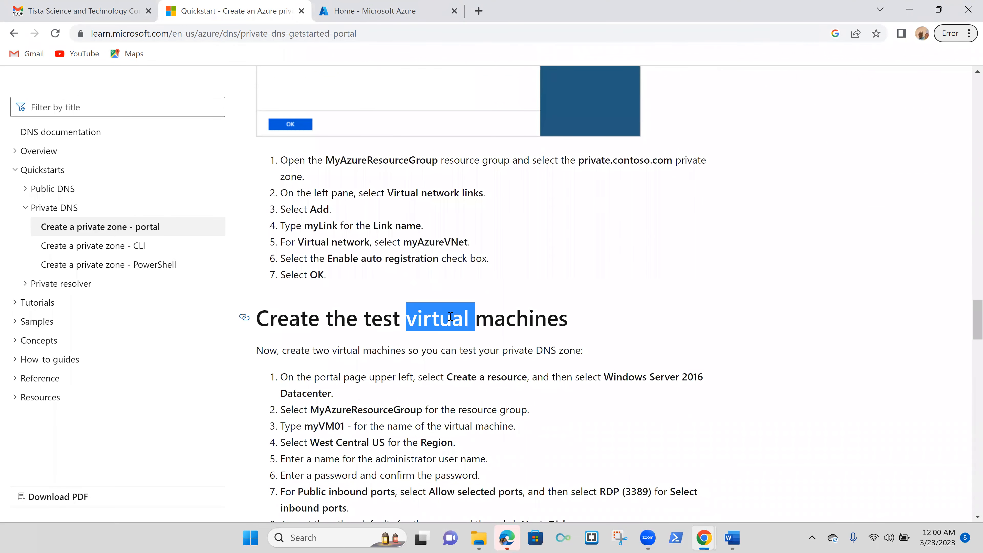
scroll(450, 316, "down", 1)
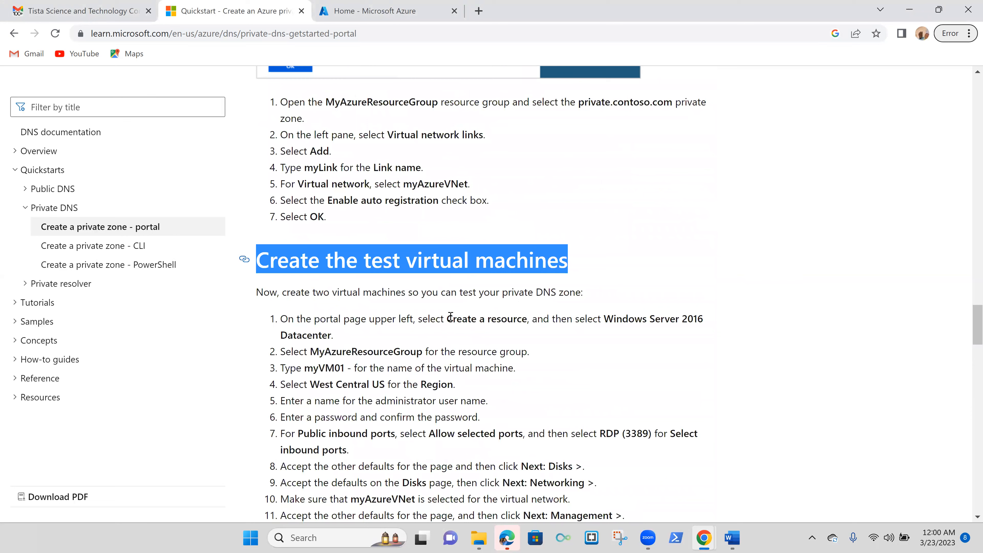
scroll(450, 316, "down", 6)
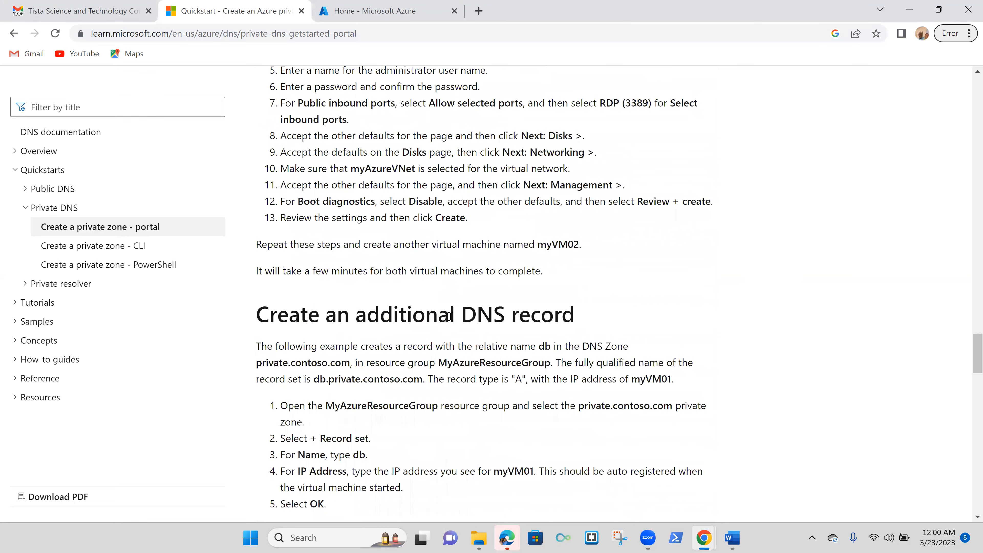
double_click(425, 311)
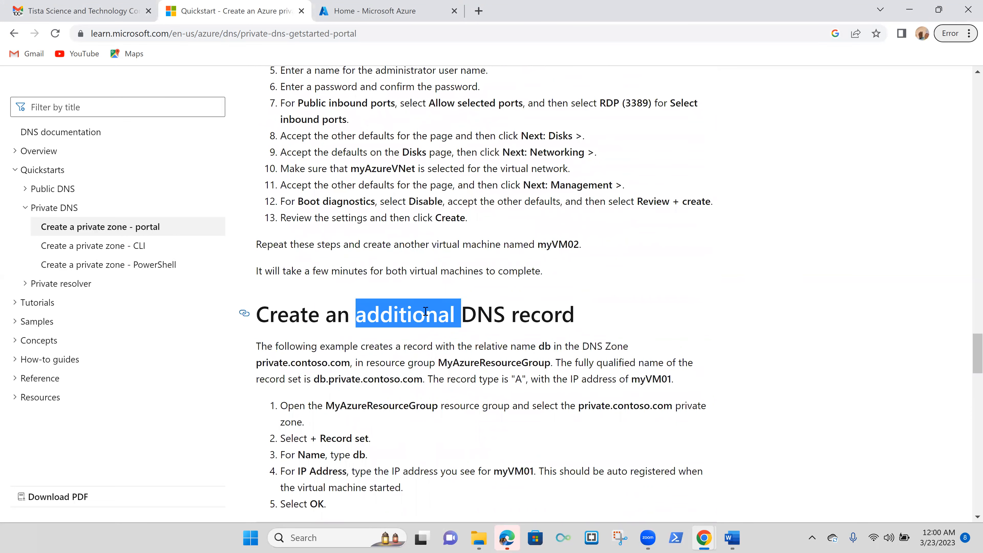
triple_click(425, 311)
scroll(425, 311, "down", 5)
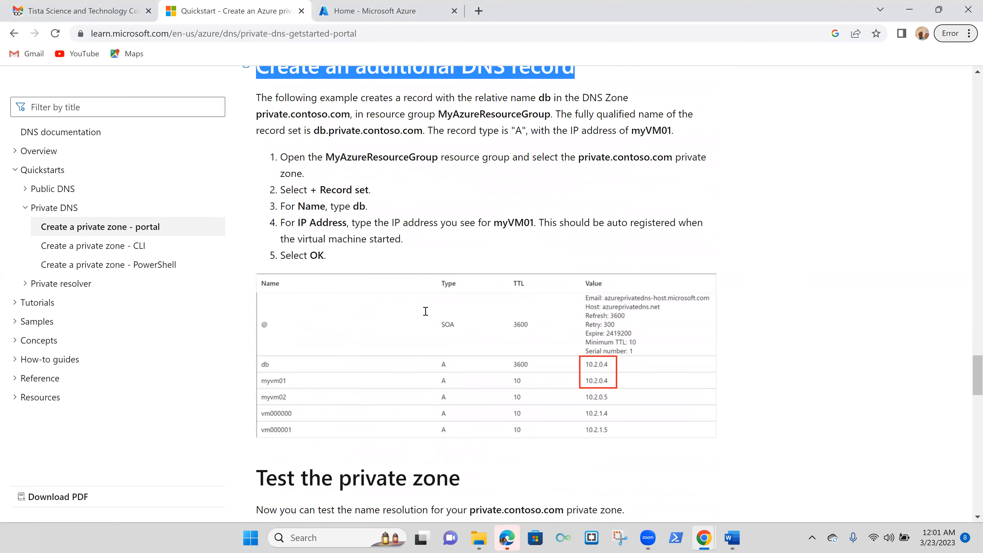
Review the quickstart's remaining sections, from testing the private zone through cleaning up resources.
scroll(369, 278, "down", 4)
triple_click(366, 267)
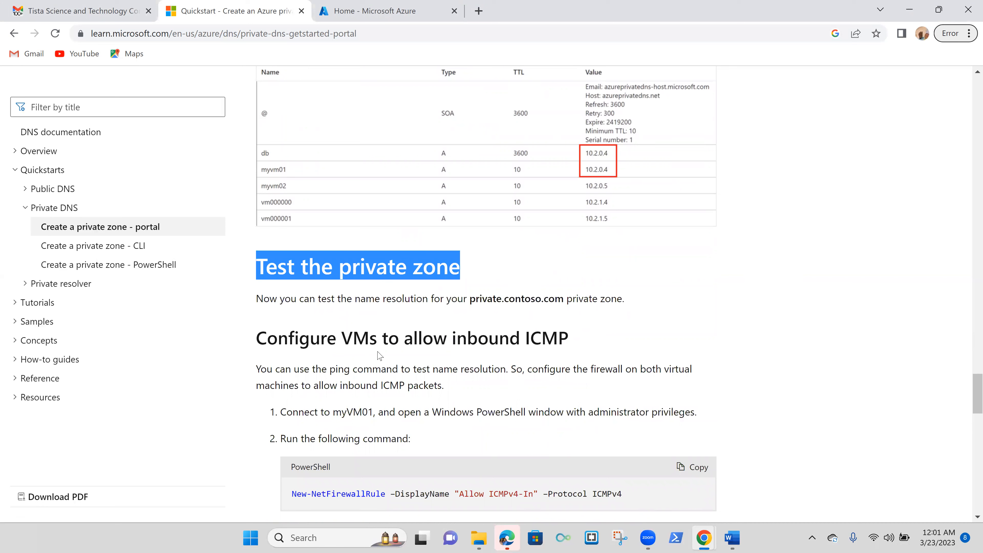
triple_click(413, 342)
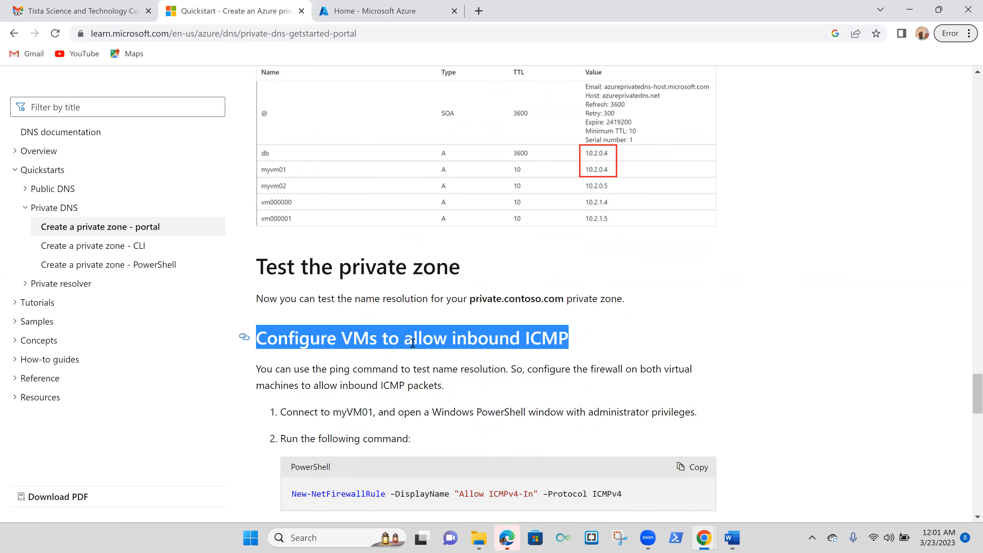
scroll(412, 342, "down", 1)
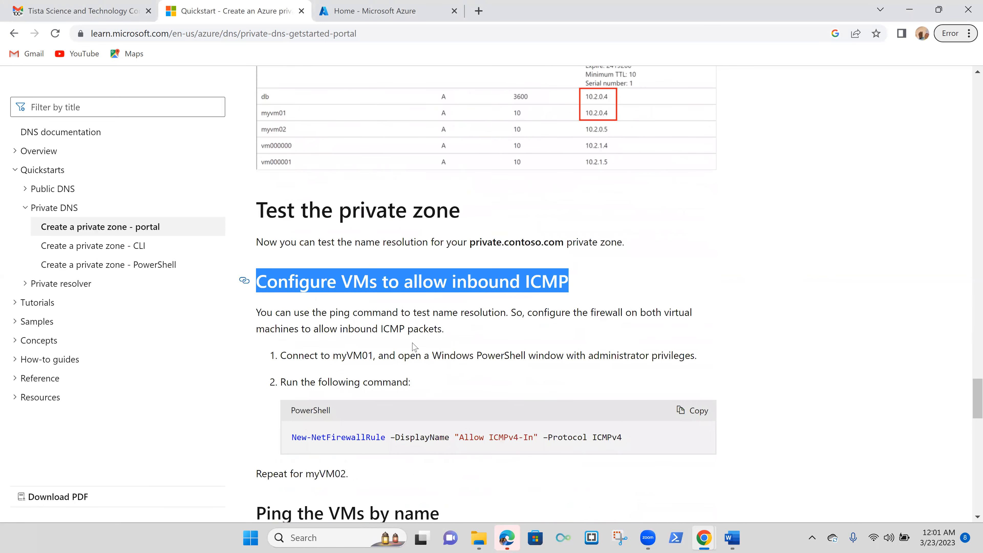
scroll(413, 345, "down", 3)
scroll(413, 346, "down", 4)
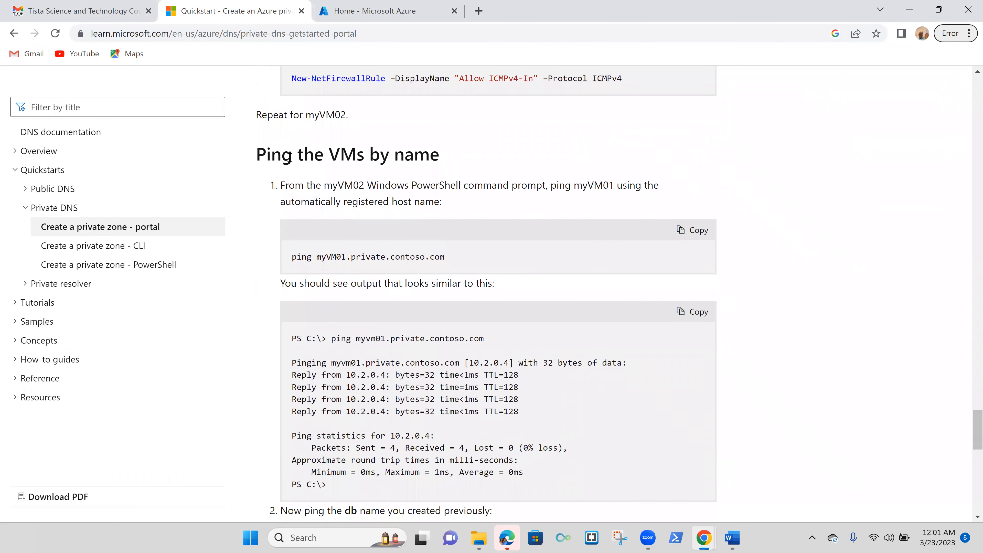
scroll(434, 273, "down", 9)
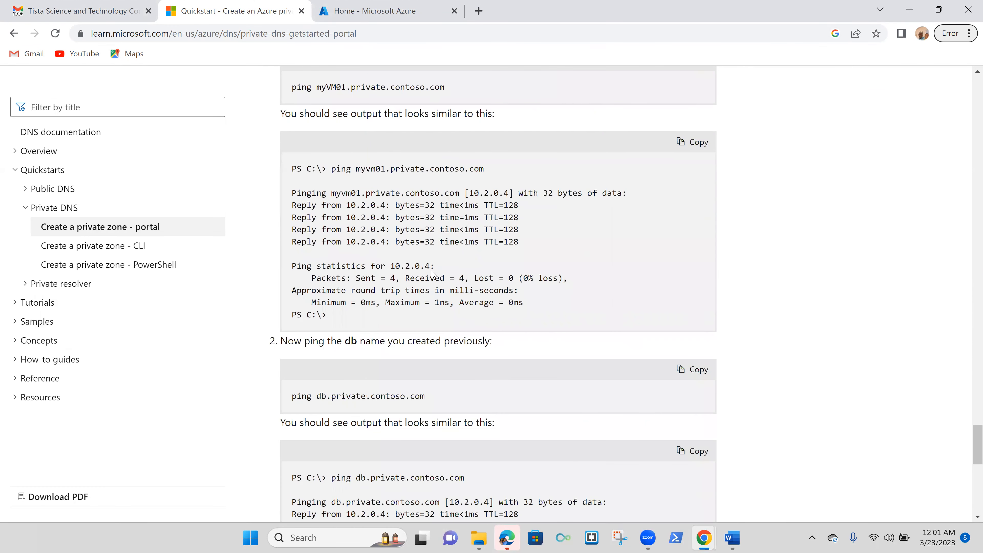
scroll(433, 273, "down", 4)
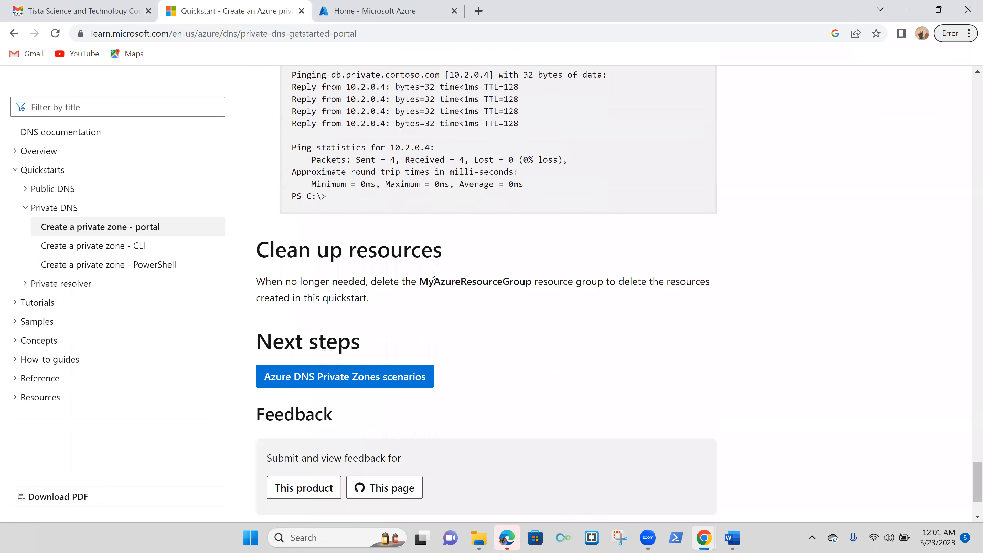
scroll(432, 279, "up", 10)
Switch to the Azure portal, search for the Private DNS zones service, and start creating a private DNS zone.
left_click(378, 13)
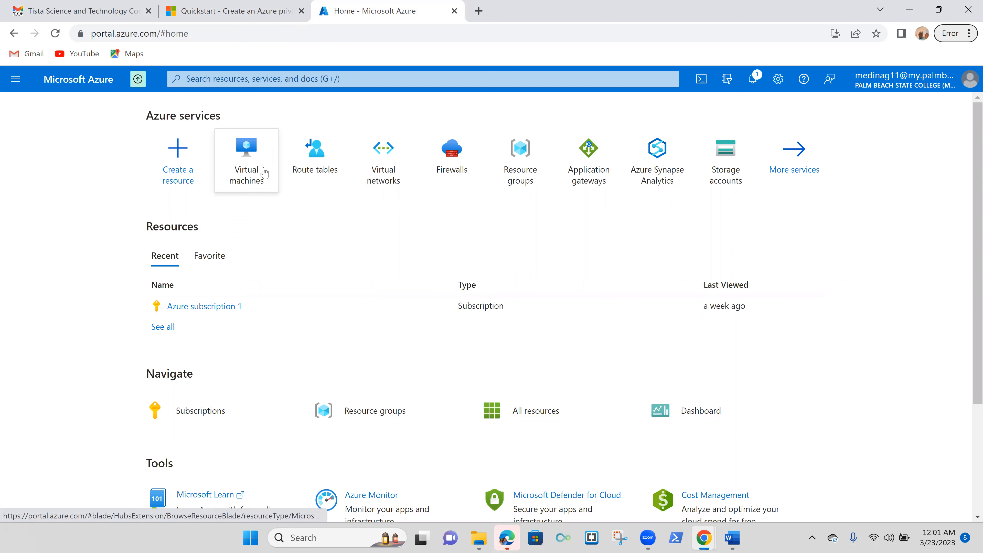
left_click(272, 79)
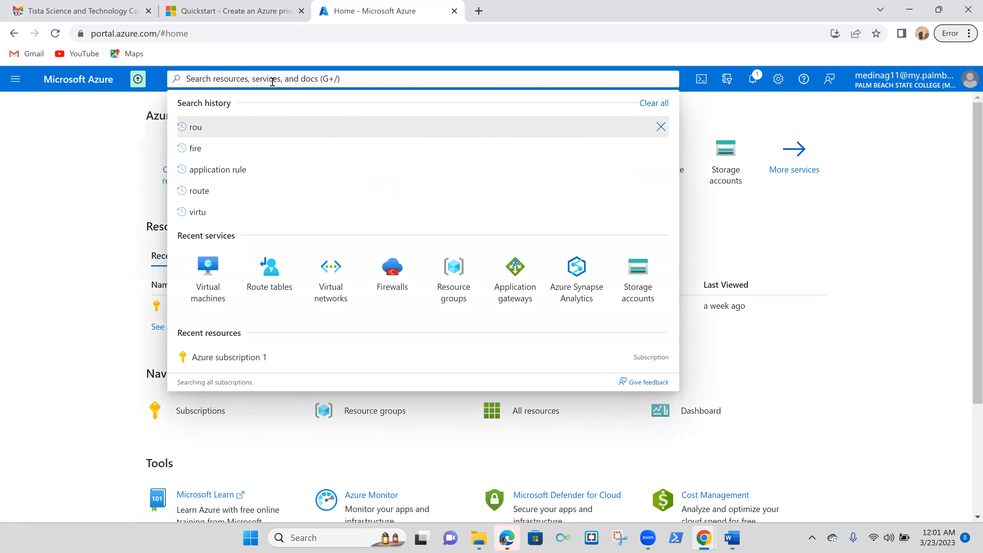
type("pri")
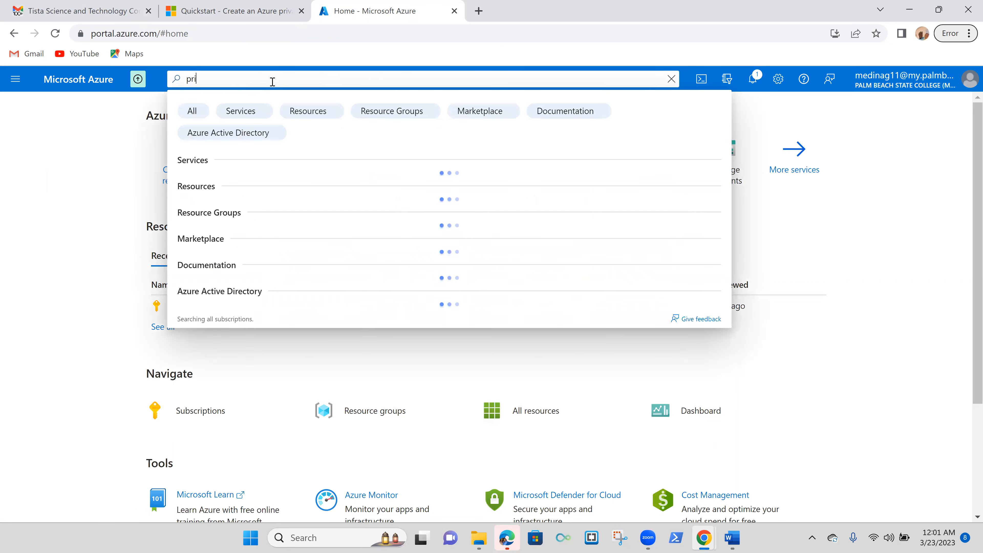
type("vate d")
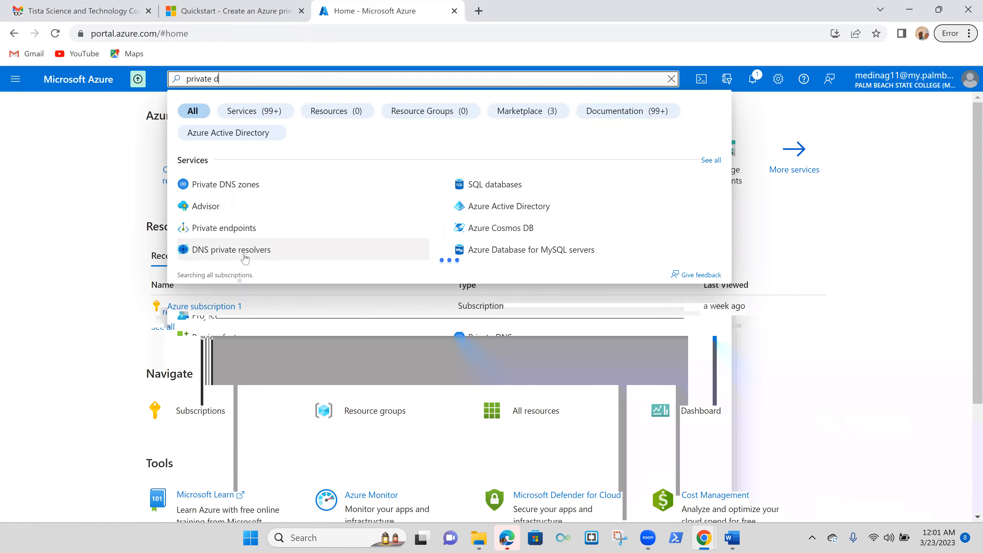
left_click(226, 185)
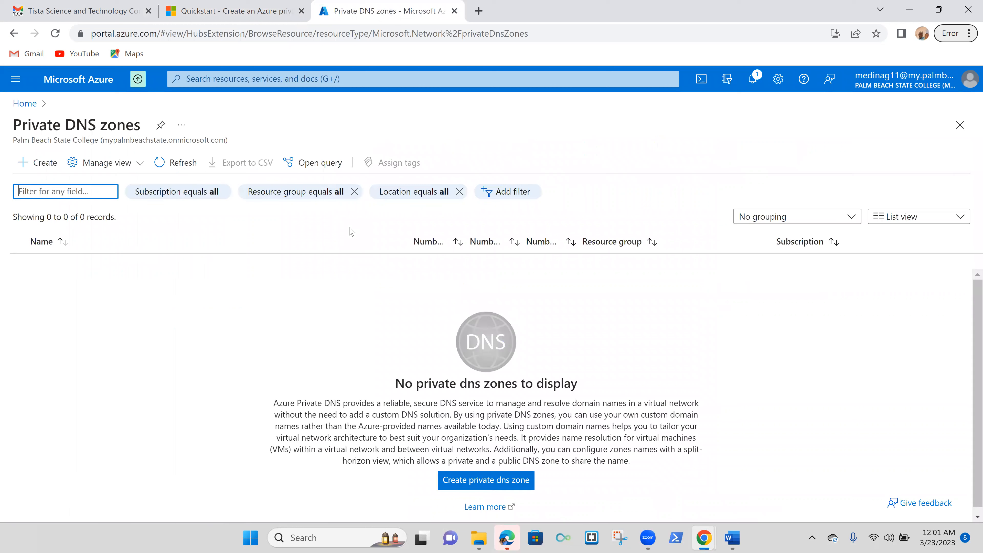
left_click(488, 486)
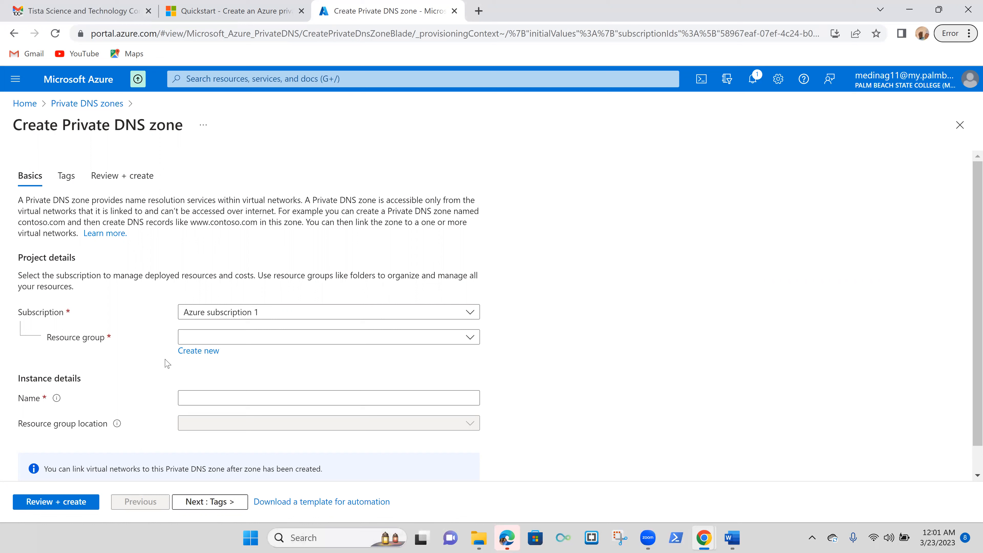
Create a new resource group named RG1 for the private DNS zone.
left_click(194, 353)
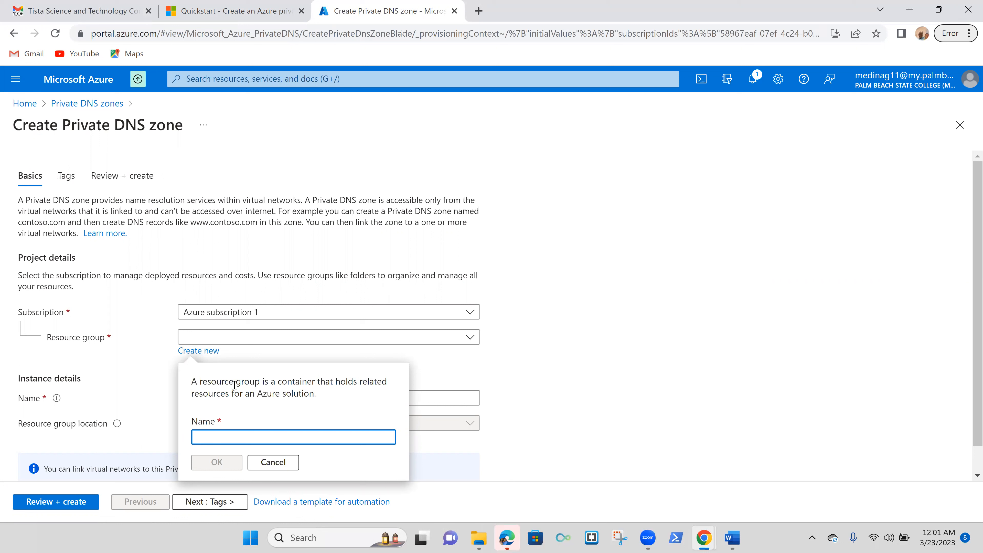
type("GR1")
key("BackSpace")
key("BackSpace")
key("BackSpace")
type("RG1")
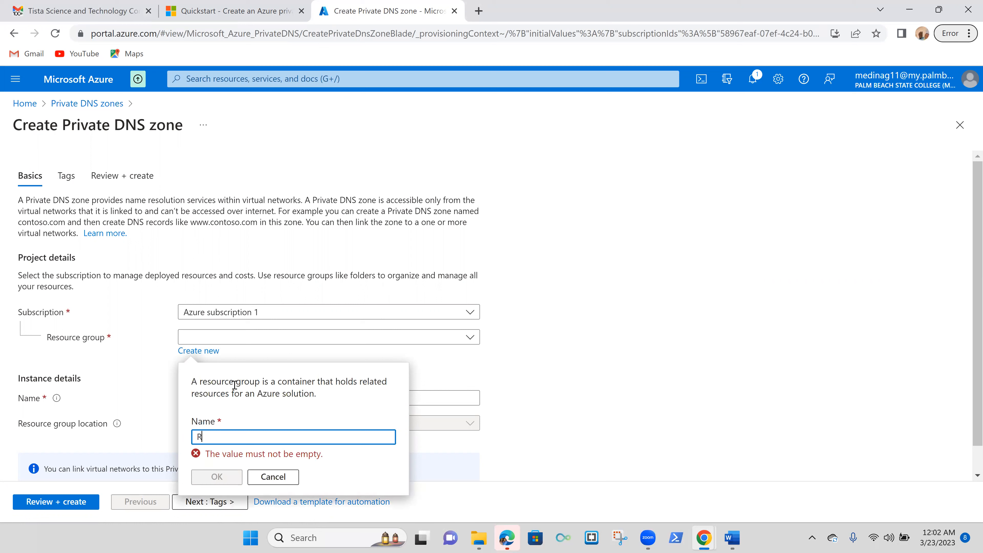
key("BackSpace")
type("1")
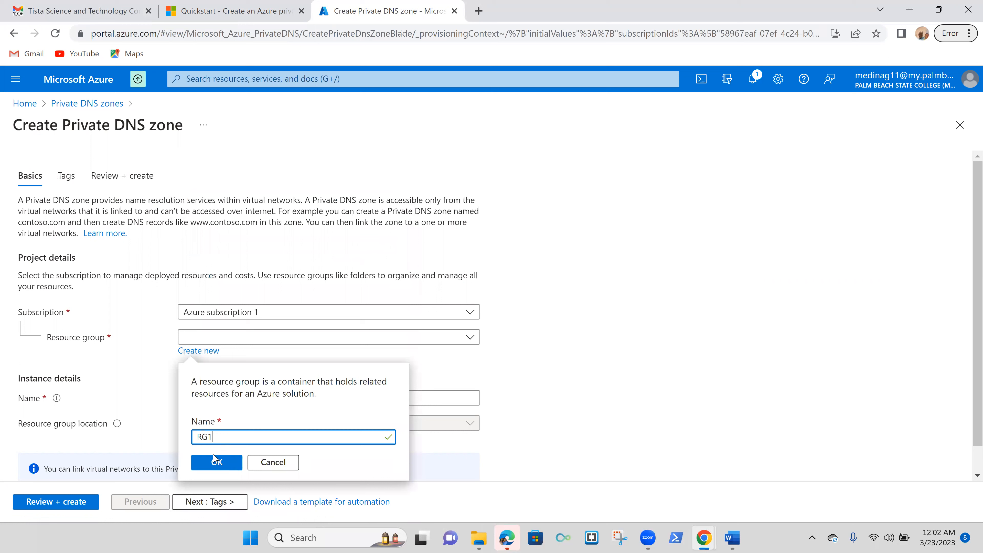
left_click(214, 464)
Name the private DNS zone private.contoso.com.
left_click(222, 397)
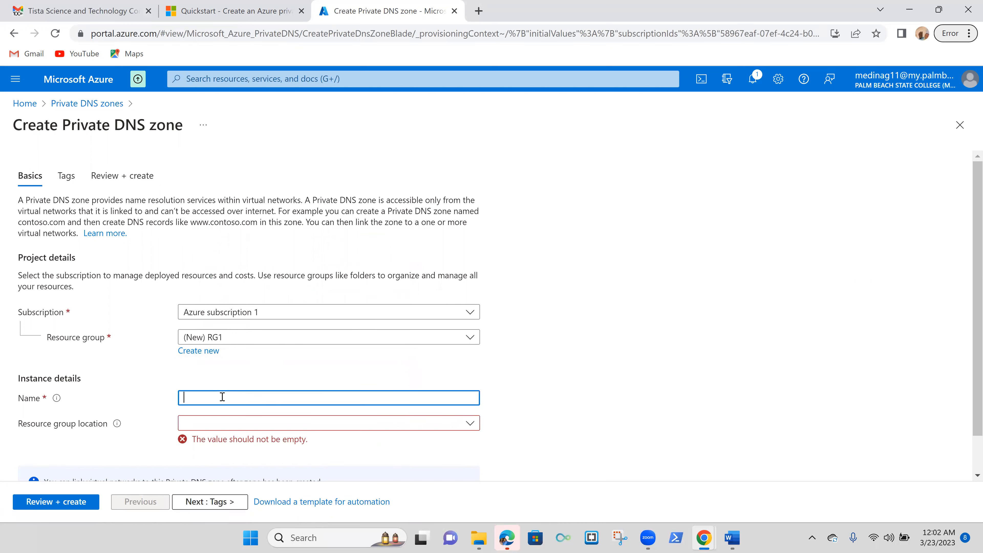
type("private.commtoso.com")
scroll(223, 396, "down", 2)
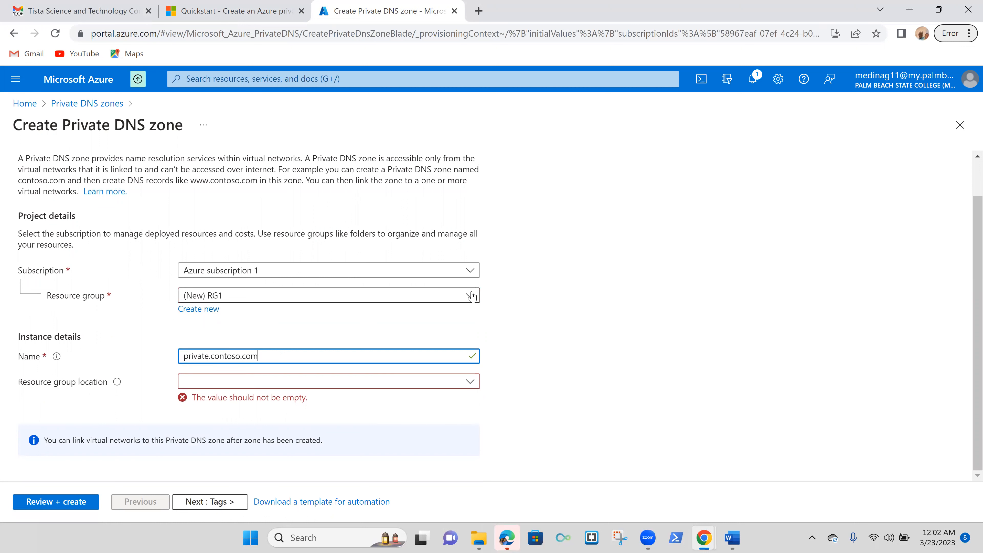
Keep RG1 as the resource group, set its location to East US, and create the private DNS zone.
left_click(332, 295)
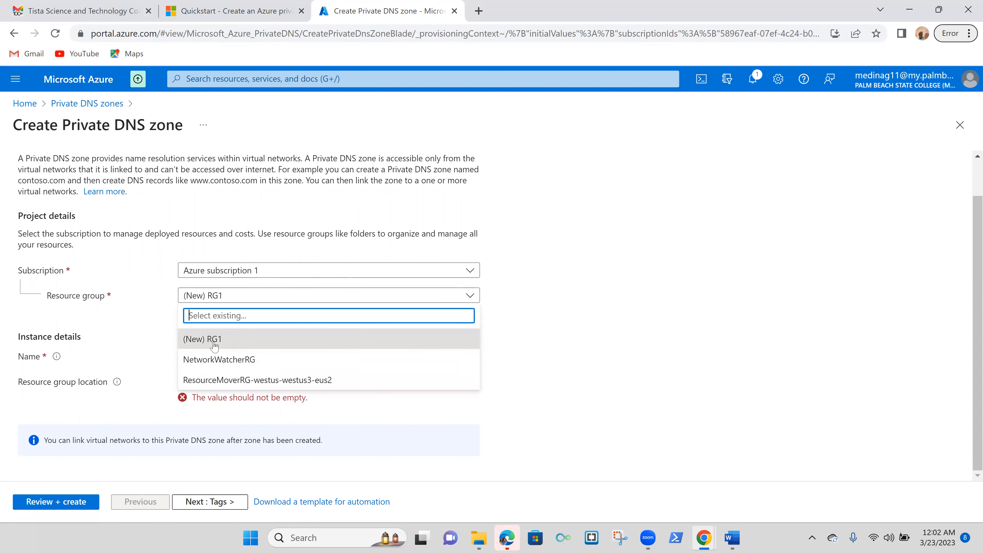
left_click(201, 342)
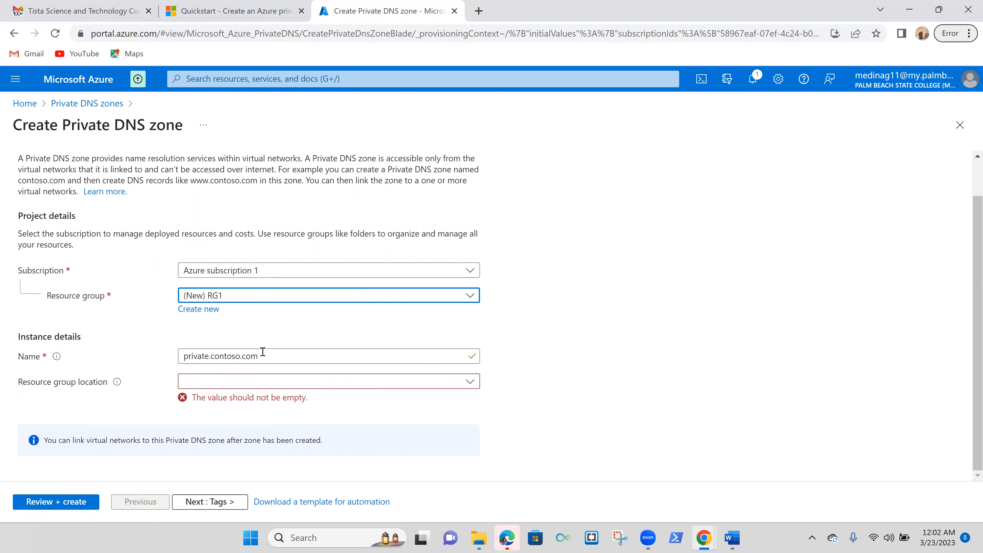
left_click(236, 386)
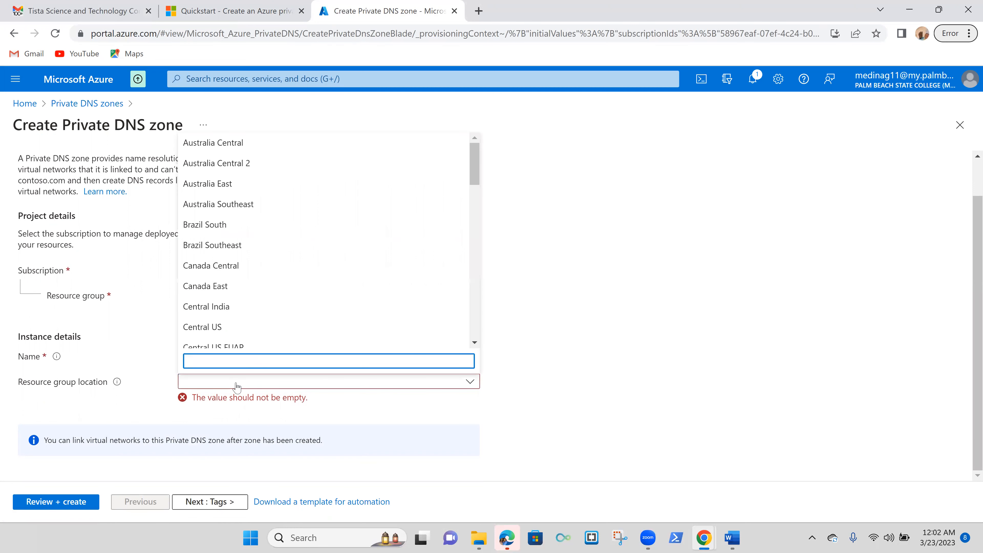
type("u")
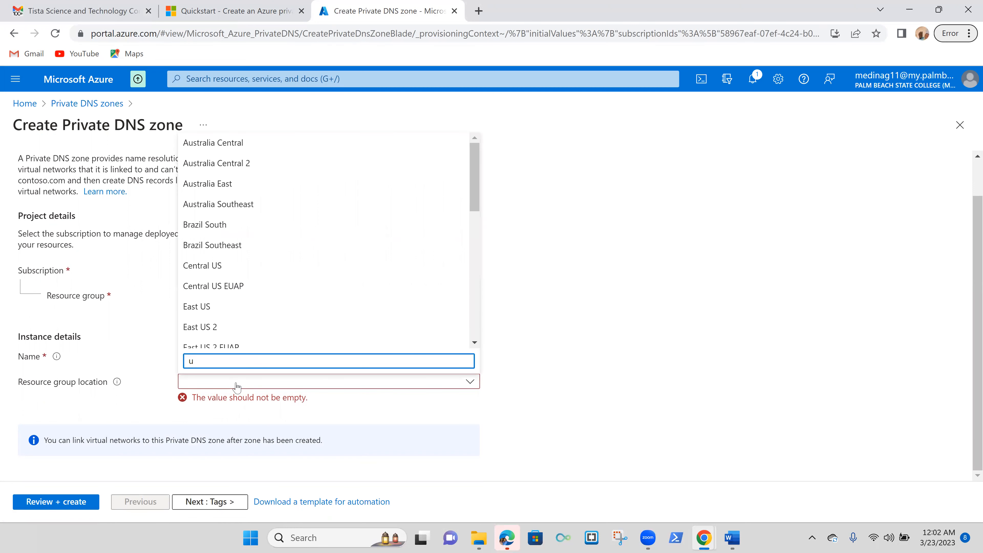
left_click(223, 308)
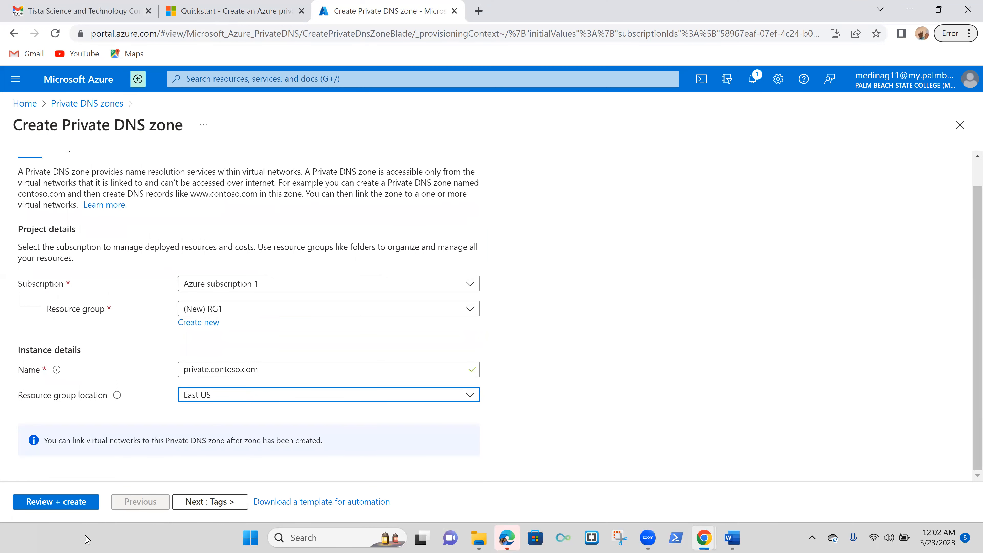
left_click(59, 504)
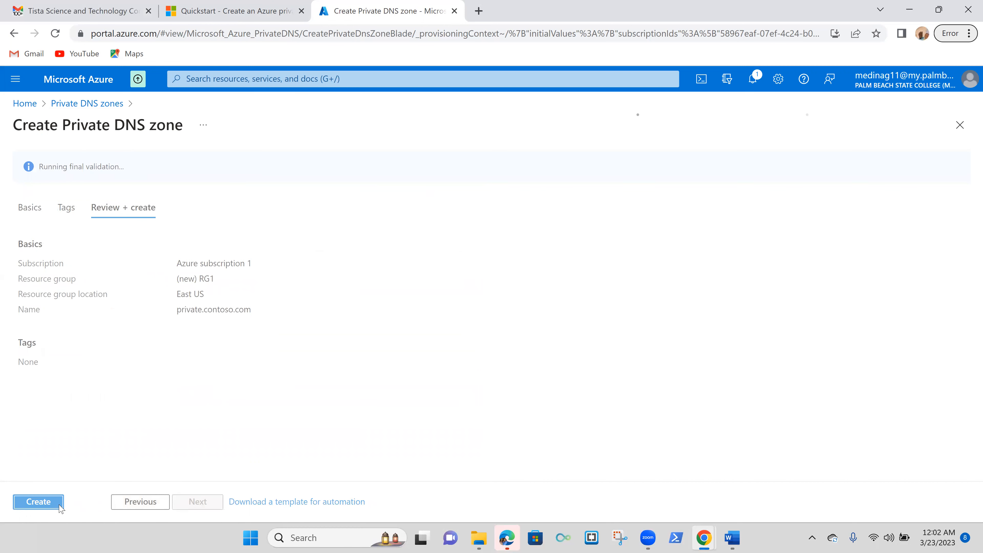
left_click(60, 505)
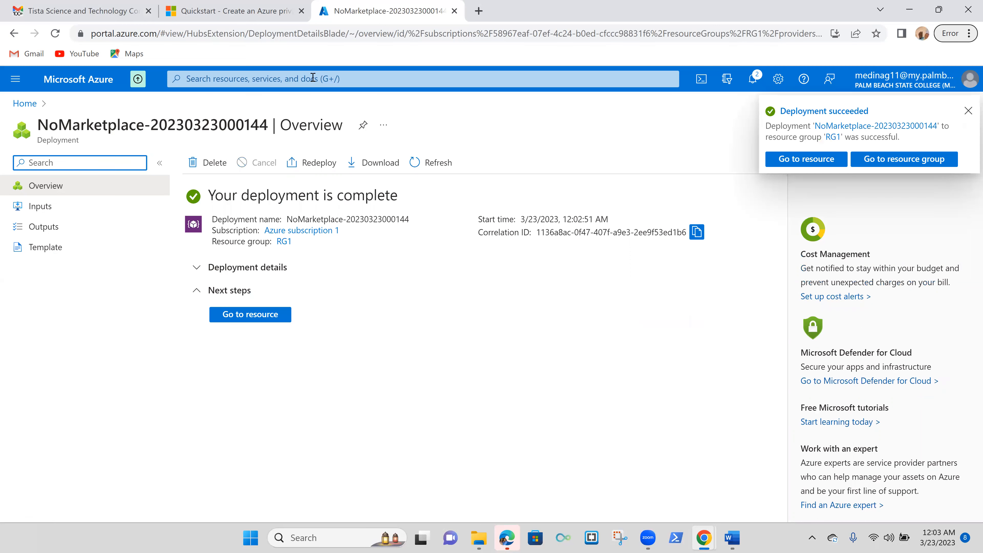
Open the Virtual networks service and start creating a virtual network.
left_click(291, 79)
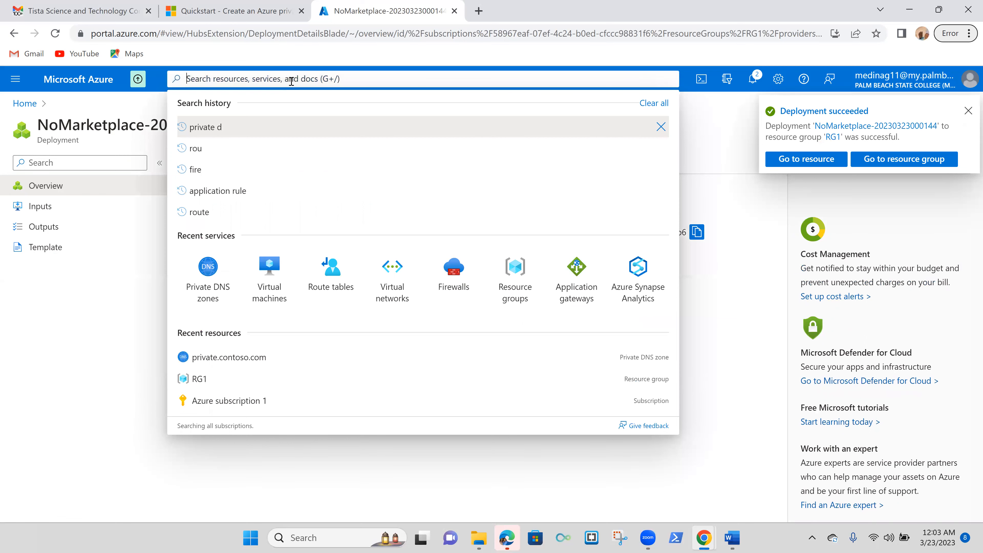
left_click(395, 287)
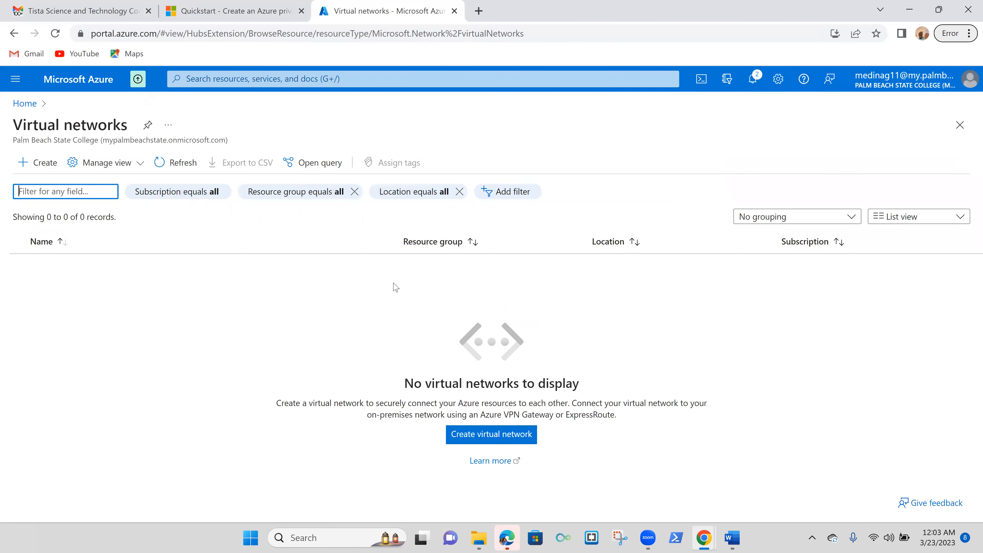
left_click(495, 434)
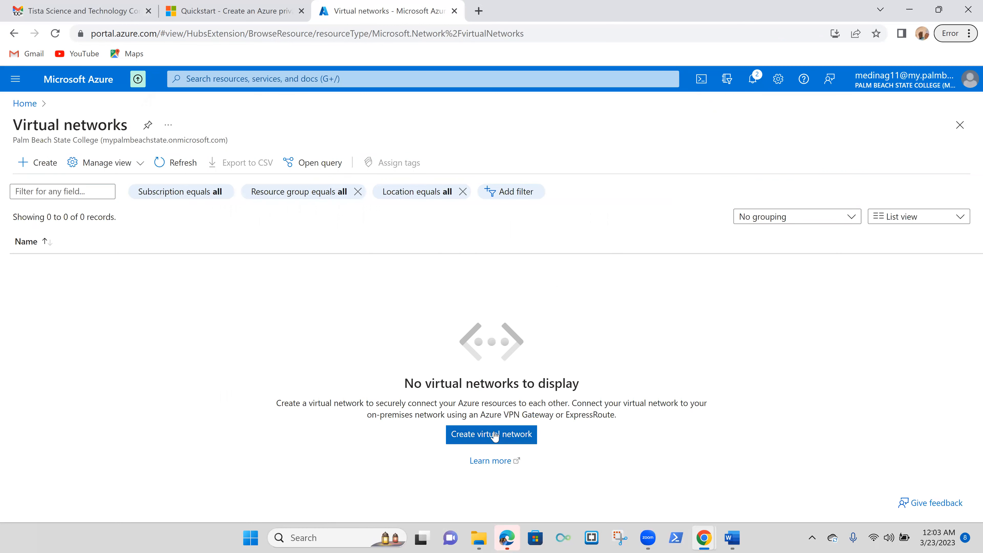
left_click(495, 434)
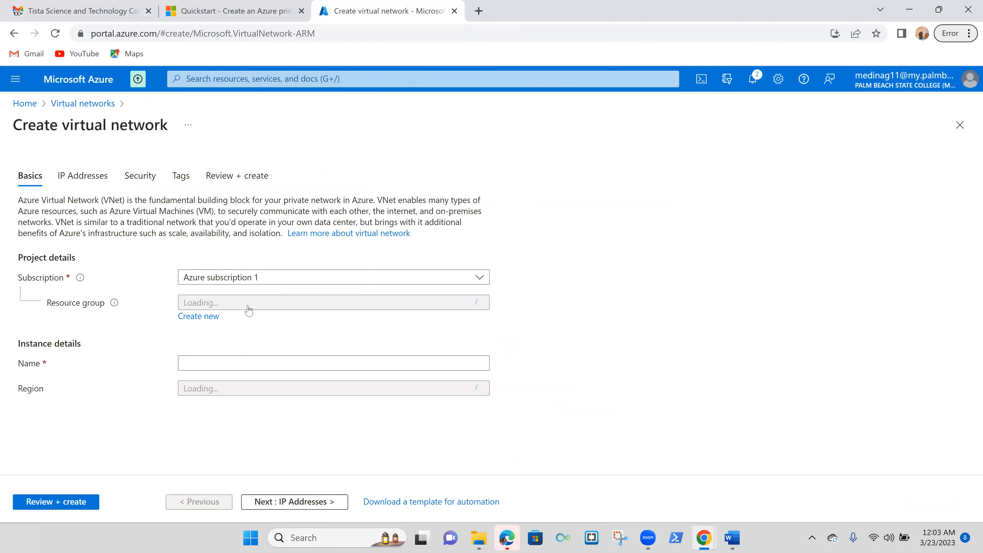
Assign the virtual network to the existing resource group RG1 and name it myazureVnet.
left_click(199, 316)
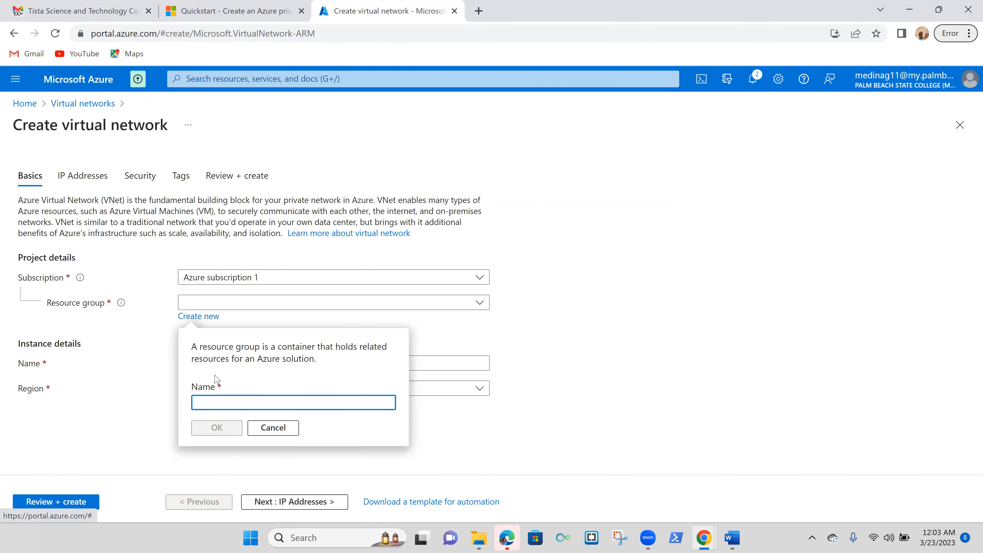
left_click(290, 305)
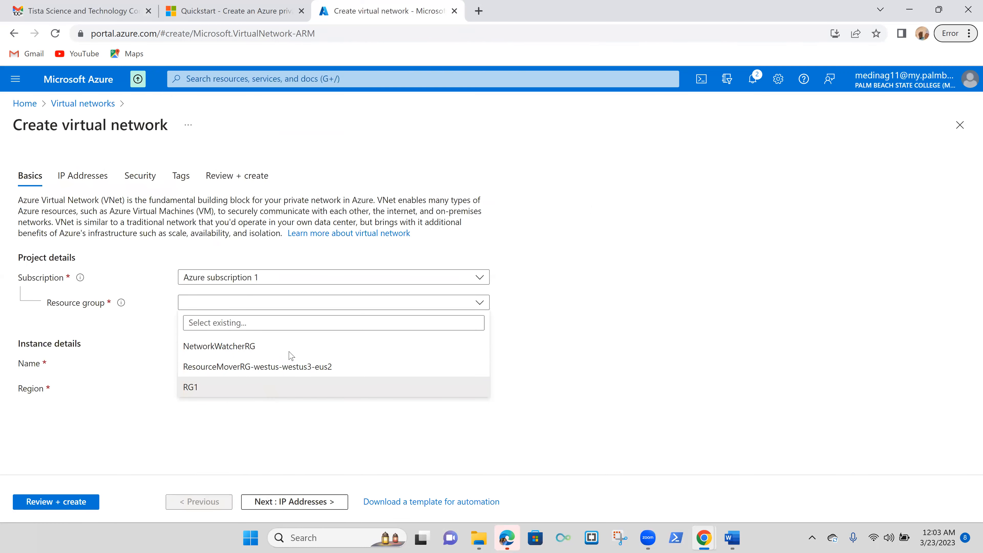
key("Return")
left_click(274, 360)
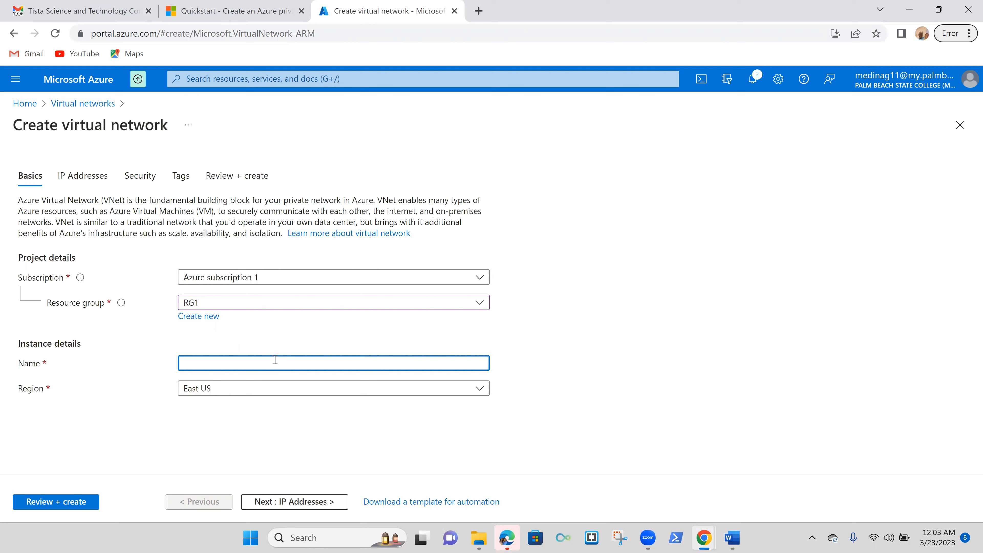
type("myazureVnet")
Set the virtual network's IPv4 address space to 10.2.0.0/16.
left_click(310, 504)
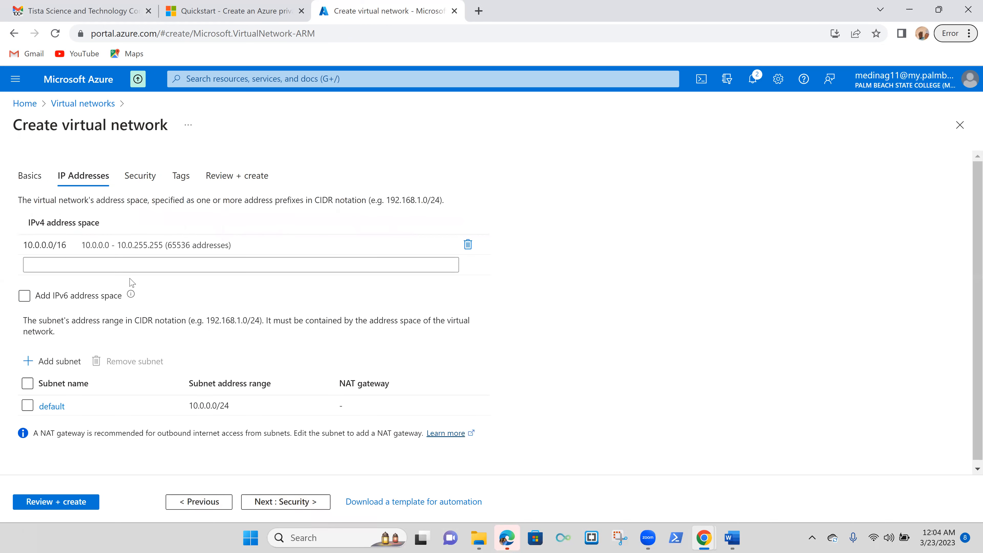
left_click(265, 250)
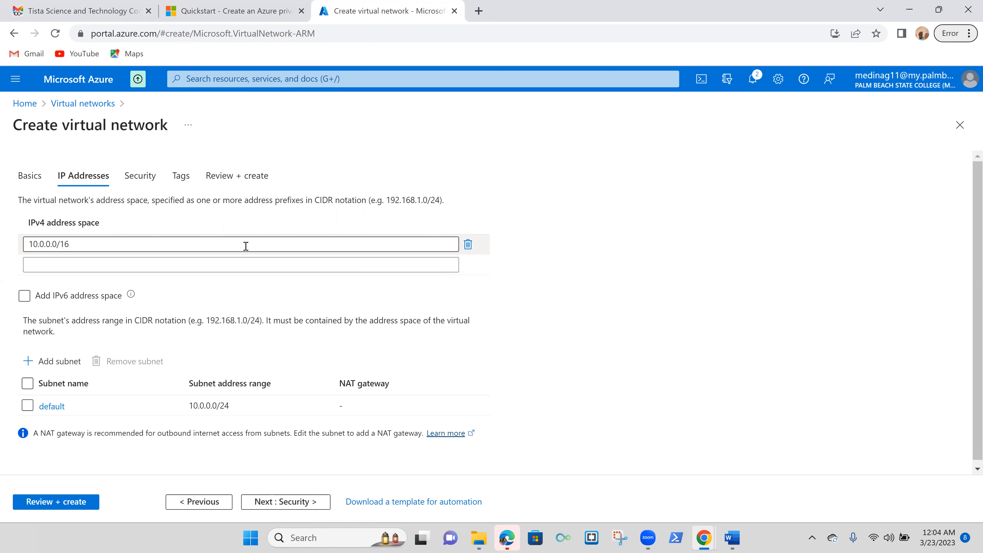
left_click(44, 244)
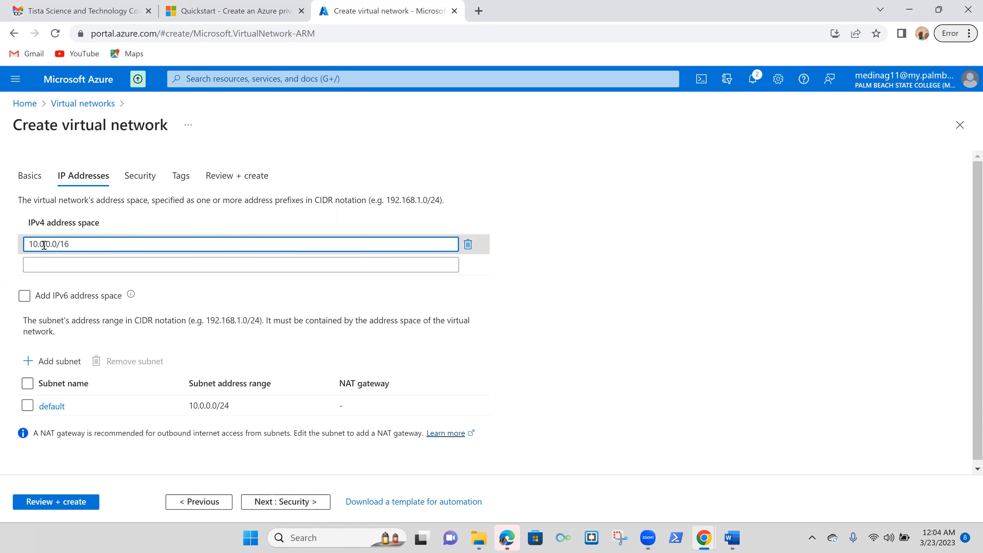
key("BackSpace")
type("2")
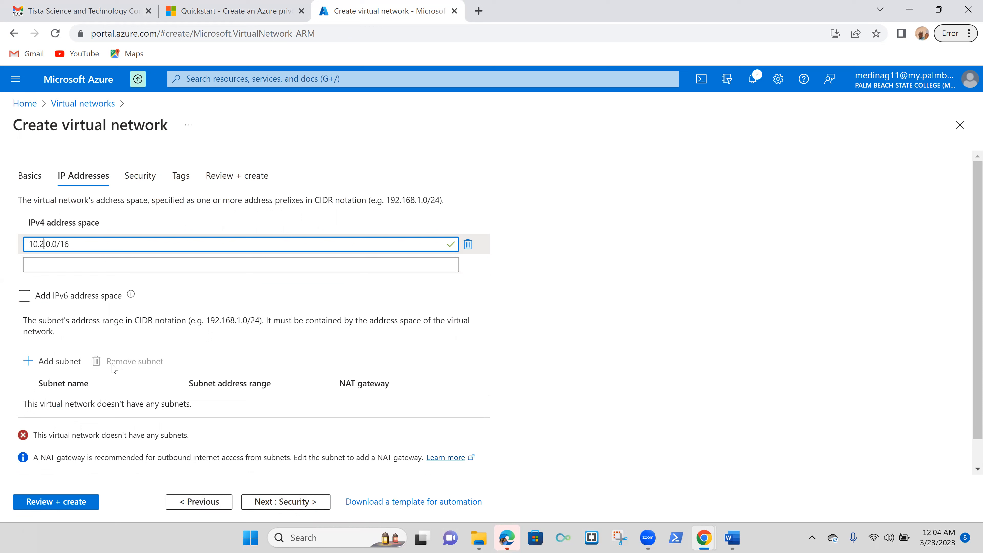
Add a subnet named myAzureSubnet with the address range 10.2.0.0/24 to the virtual network.
left_click(70, 371)
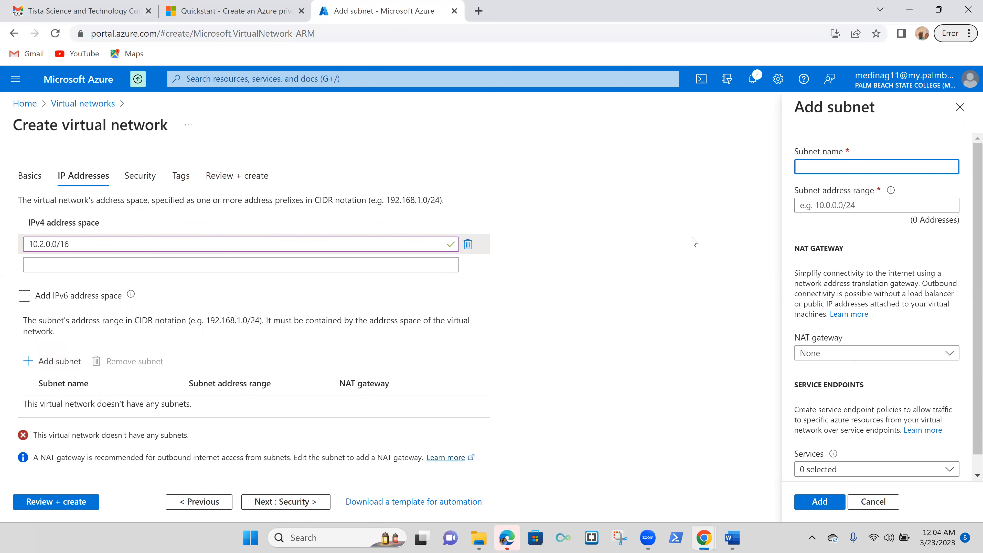
type("myAzureSubnet")
left_click(826, 206)
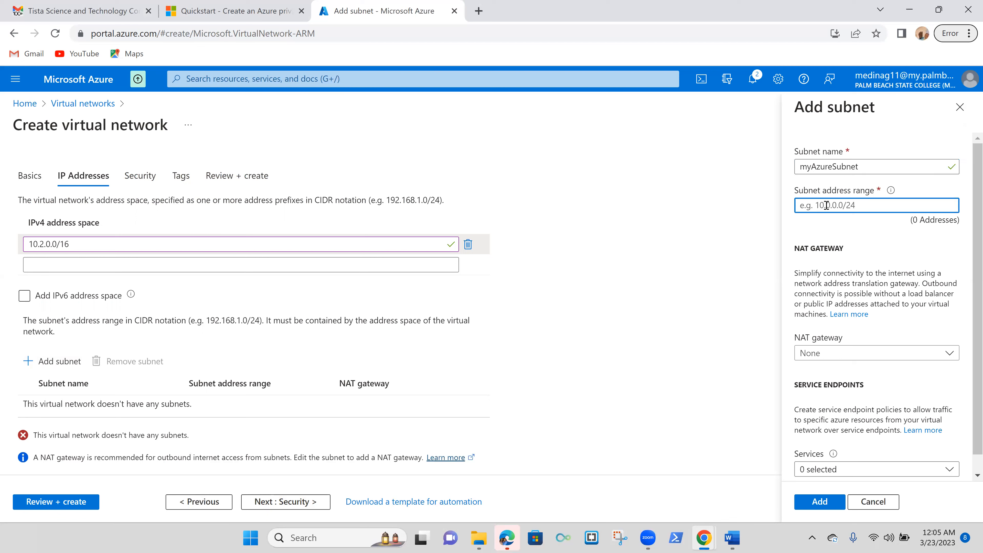
type("10.2.0")
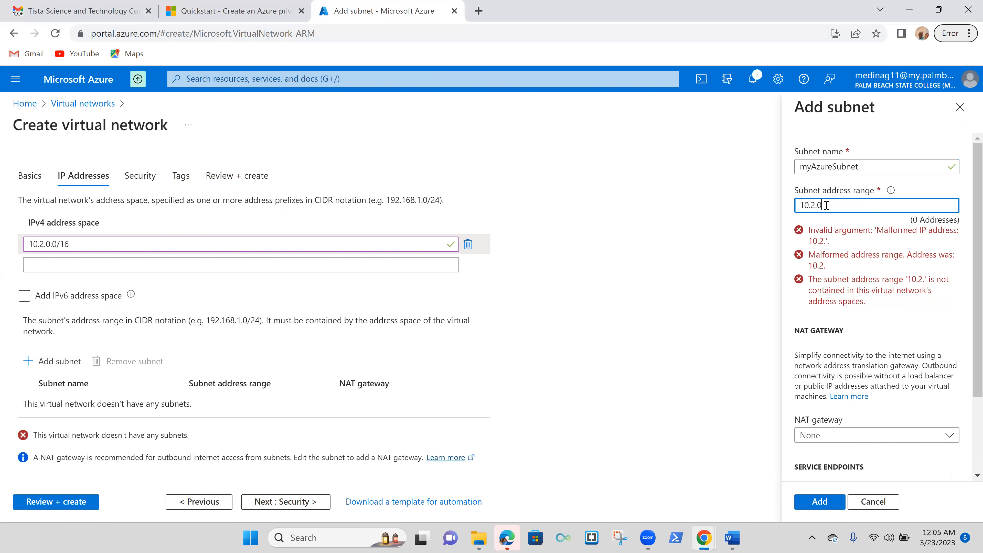
type(".0/24")
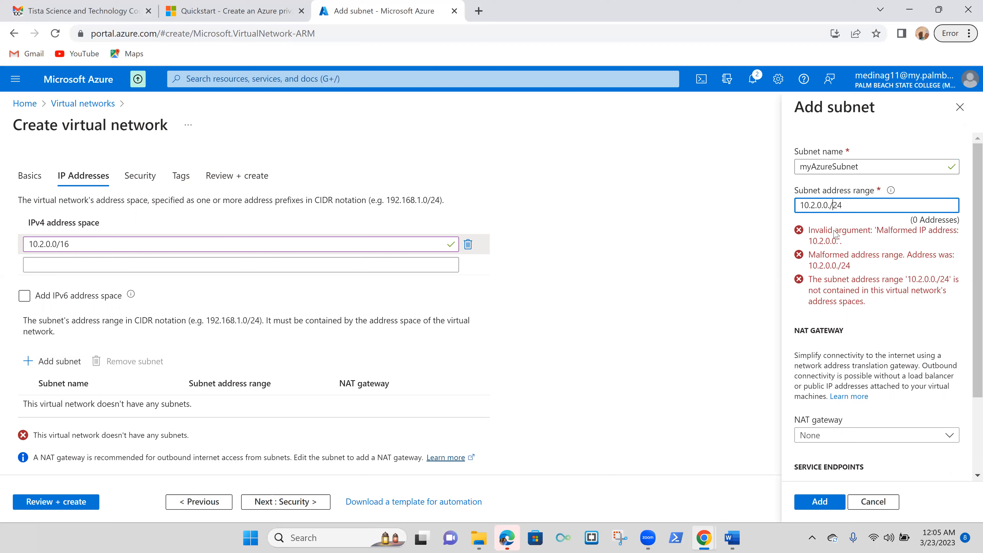
key("Left")
key("Left")
key("Left")
key("BackSpace")
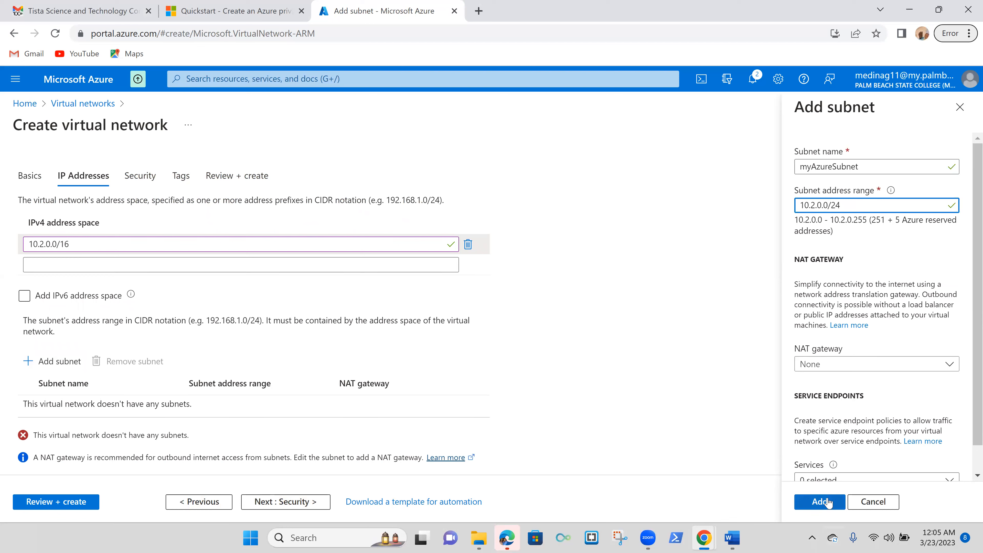
left_click(820, 502)
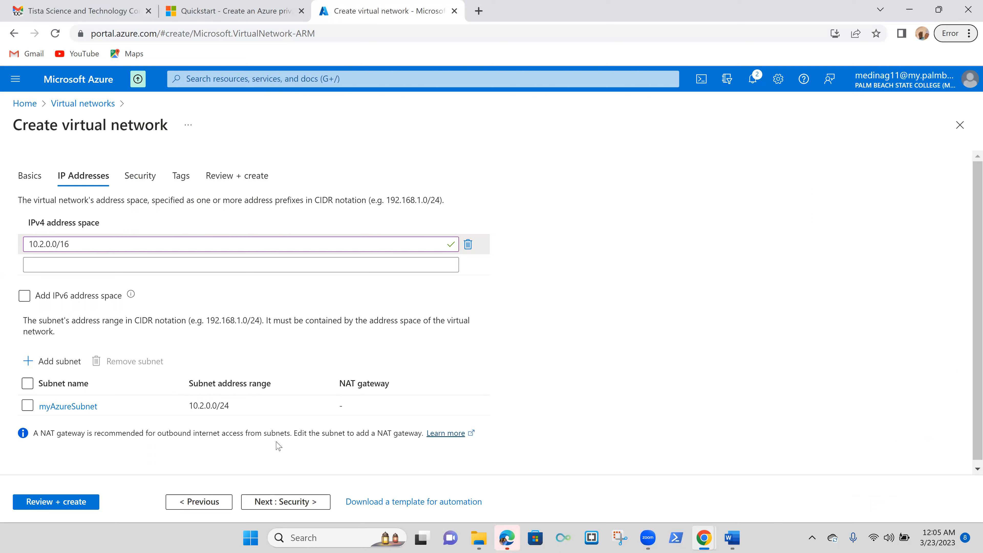
Keep the default security settings, leave tags empty, and create the virtual network.
left_click(285, 503)
left_click(285, 503)
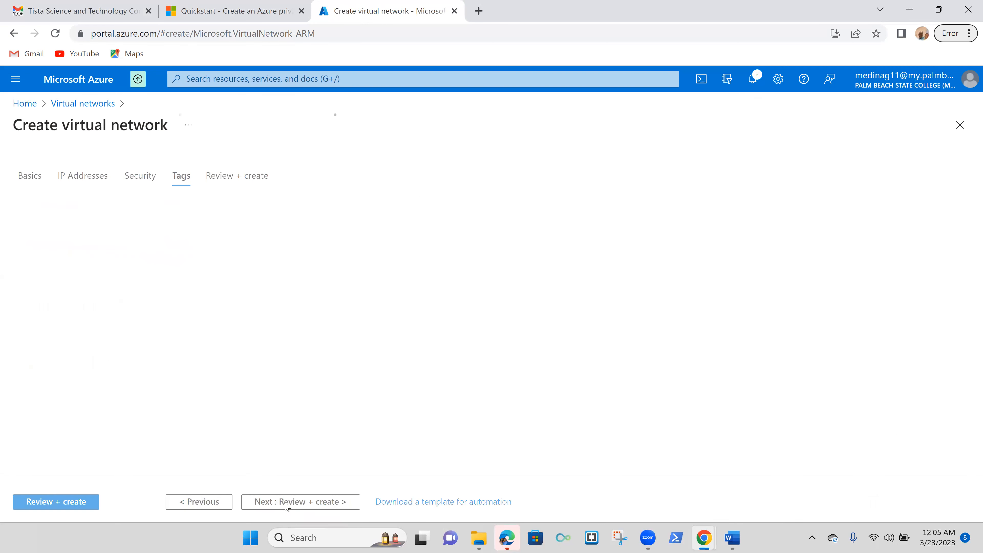
left_click(286, 503)
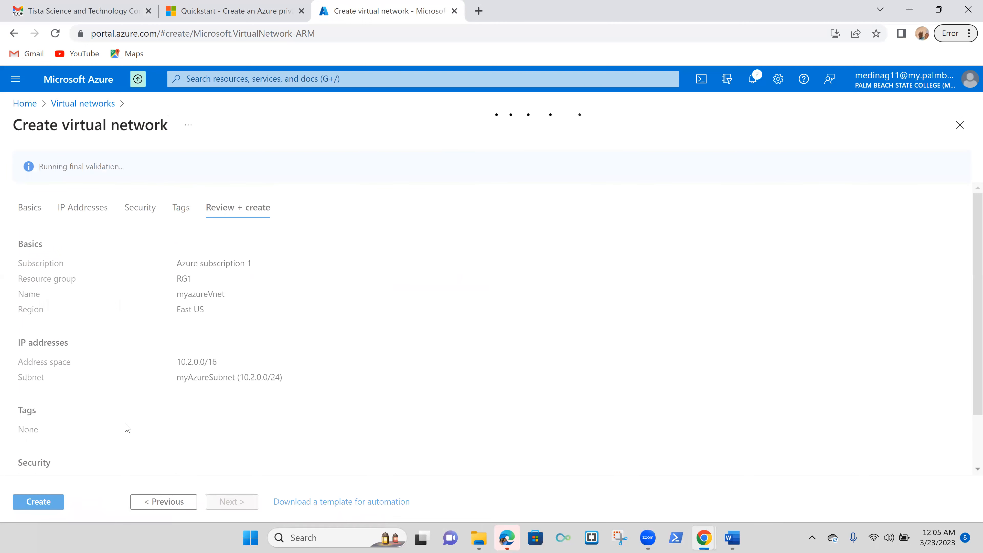
left_click(45, 503)
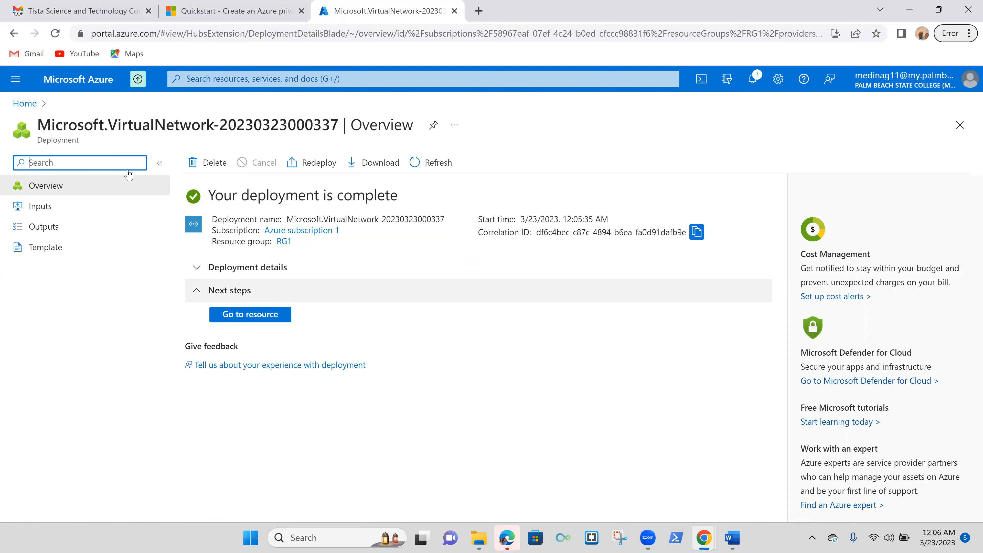
left_click(225, 77)
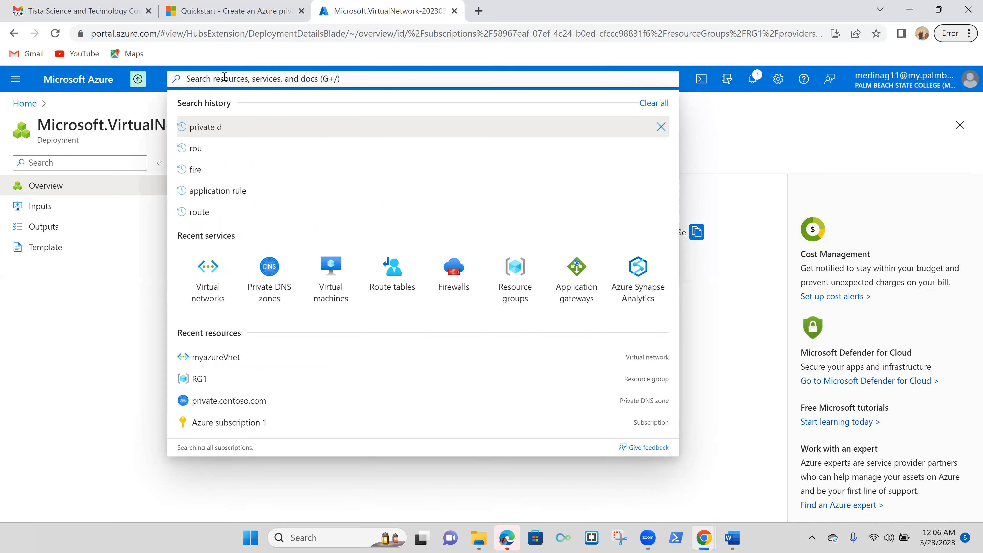
type("create a")
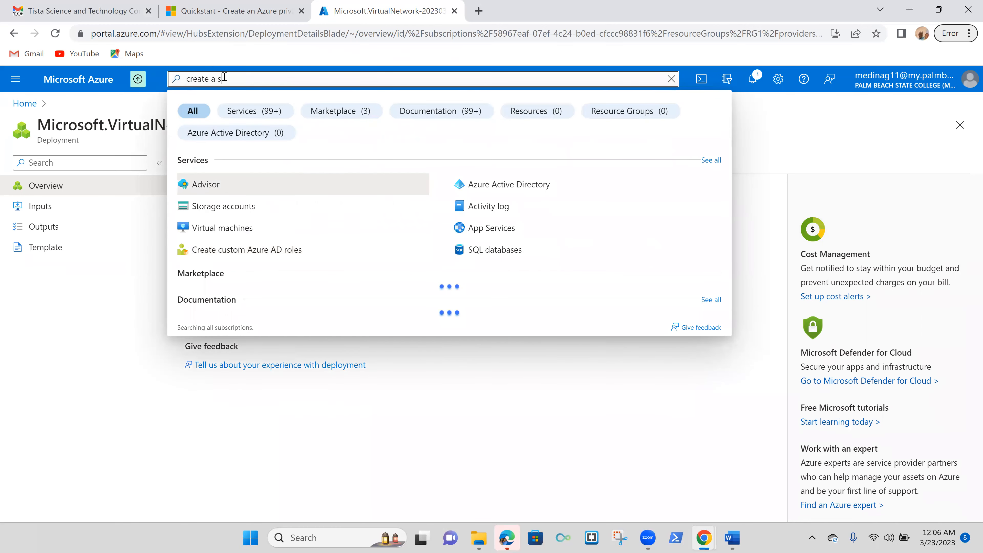
type(" ress")
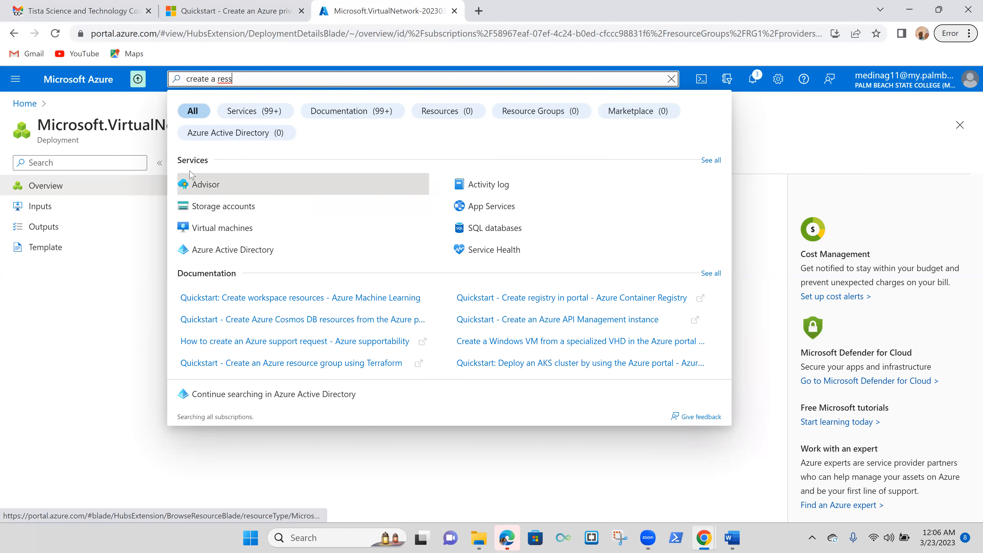
left_click(115, 243)
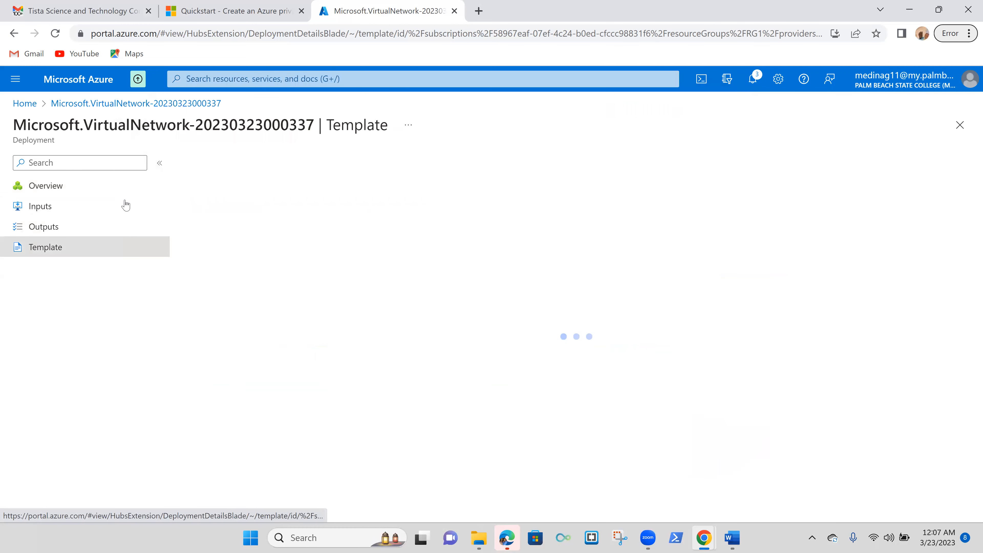
Return to the portal home, open the myazureVnet virtual network, and look through its available settings.
left_click(28, 106)
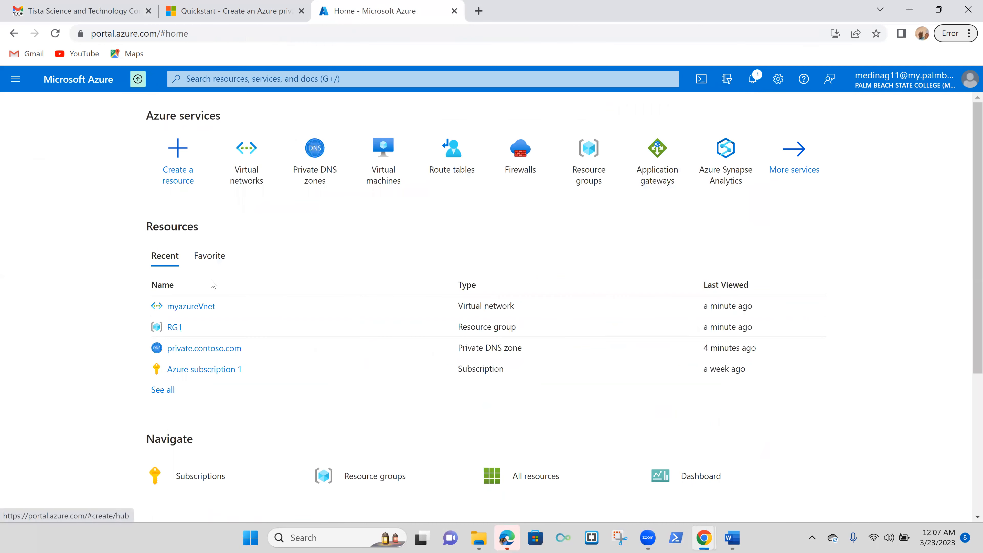
left_click(196, 307)
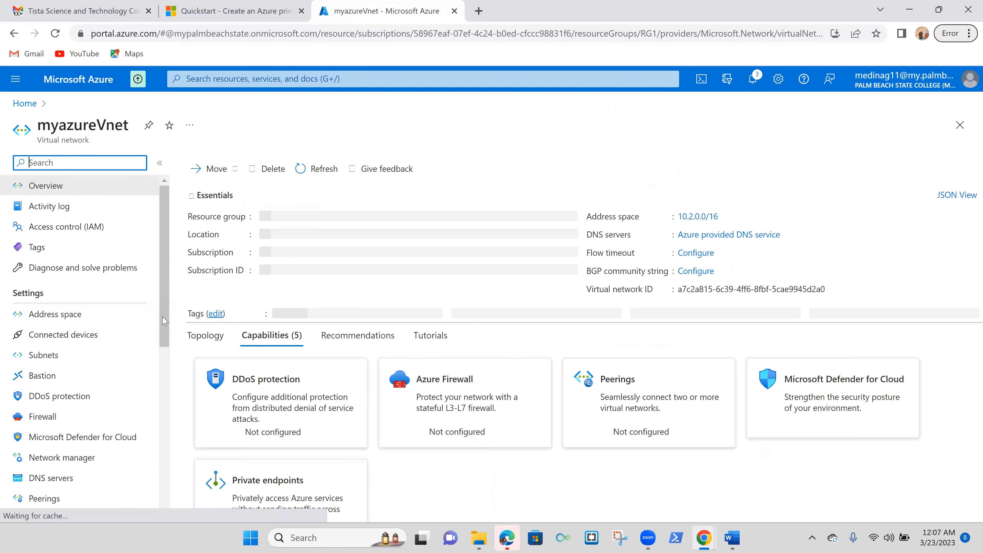
left_click_drag(161, 325, 166, 399)
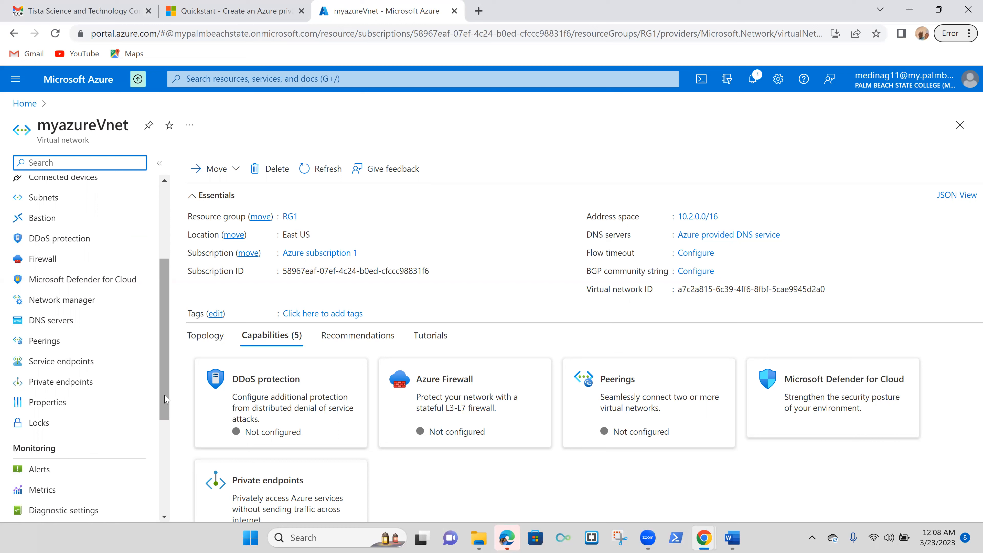
scroll(77, 279, "up", 3)
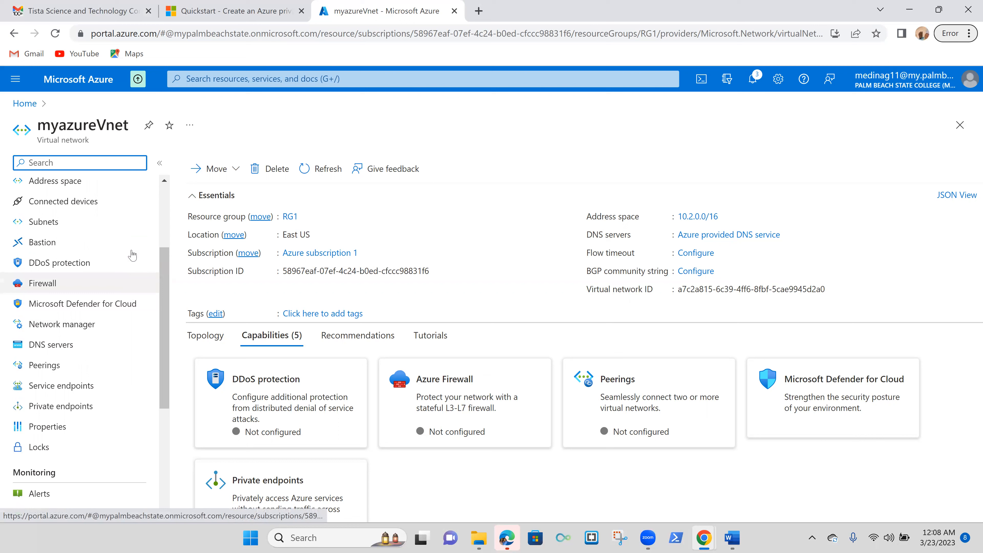
View the subnets of myazureVnet and look at the form for adding a subnet, closing it without saving.
left_click(62, 297)
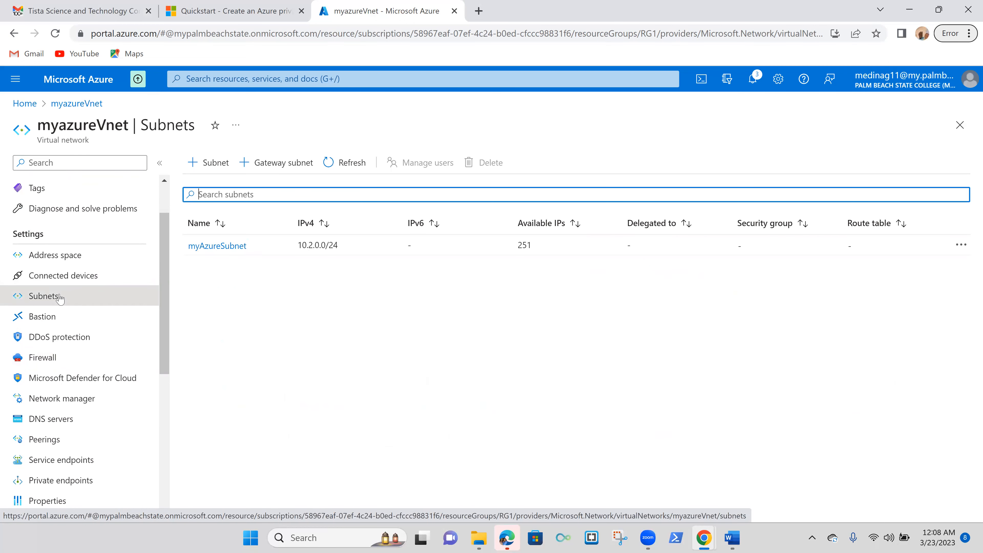
left_click(217, 163)
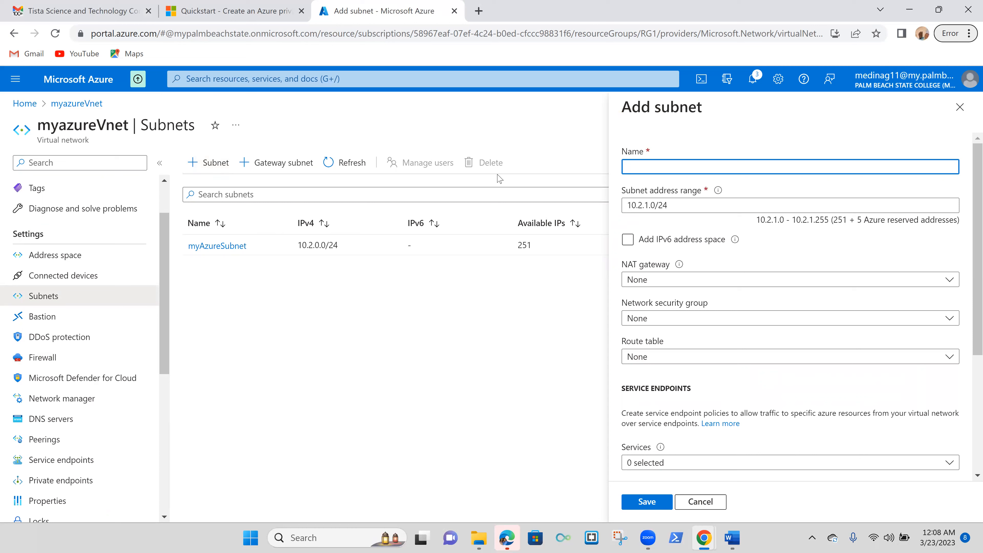
left_click(954, 115)
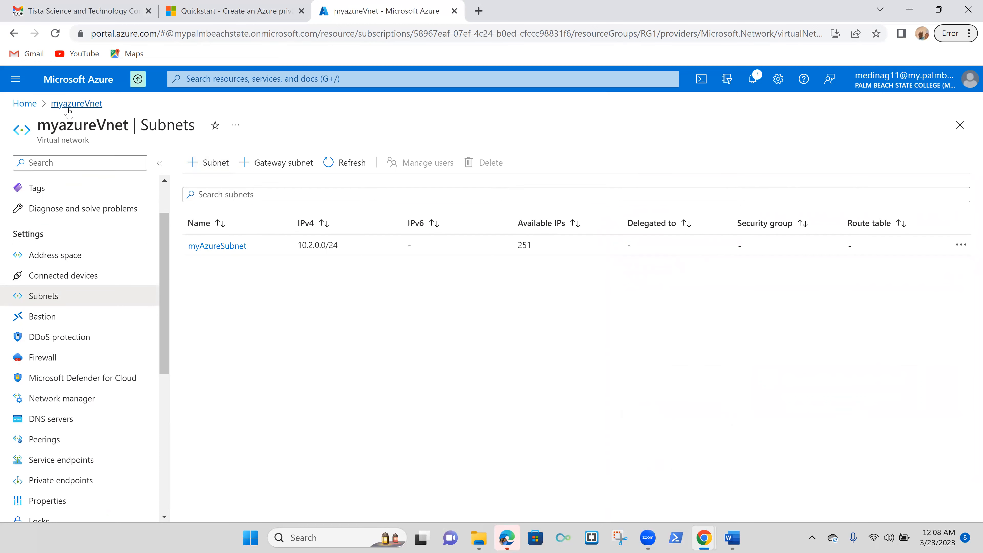
Start a new virtual network named Vnet2 in resource group RG1 and proceed to its IP address settings.
left_click(258, 79)
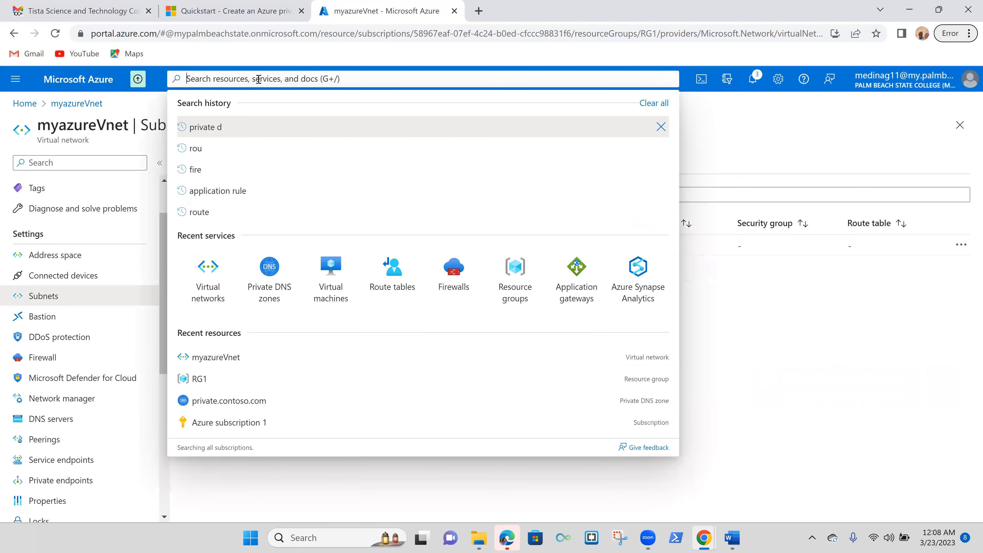
left_click(217, 289)
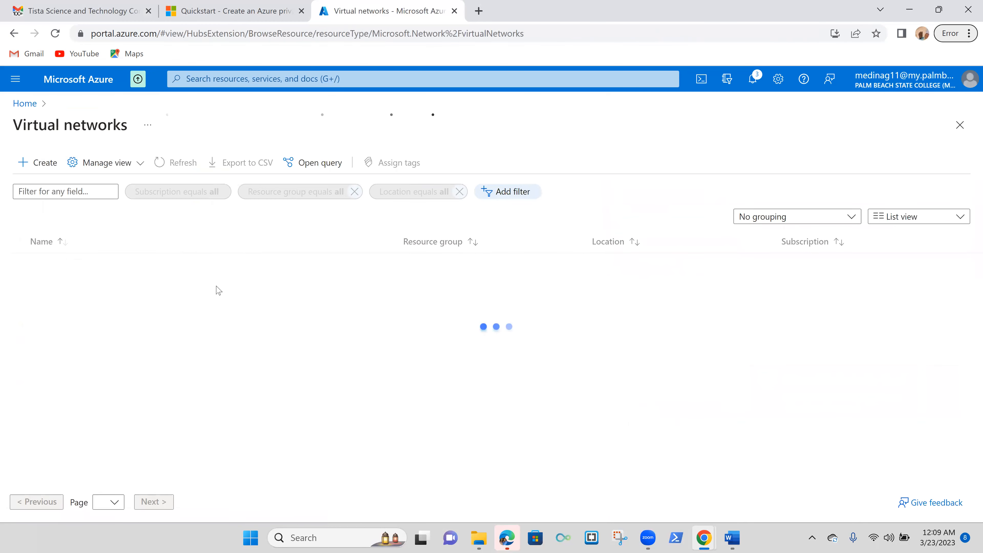
left_click(51, 166)
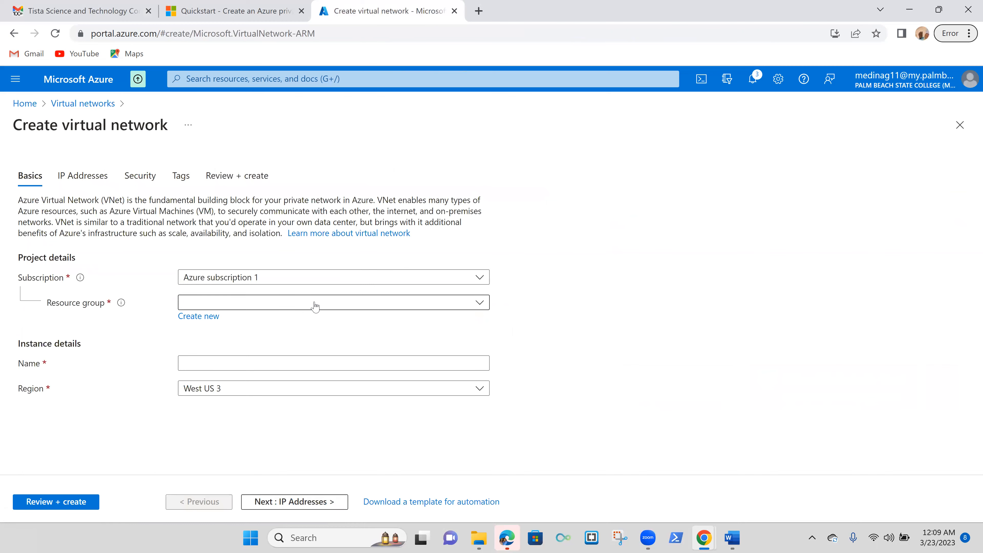
left_click(315, 306)
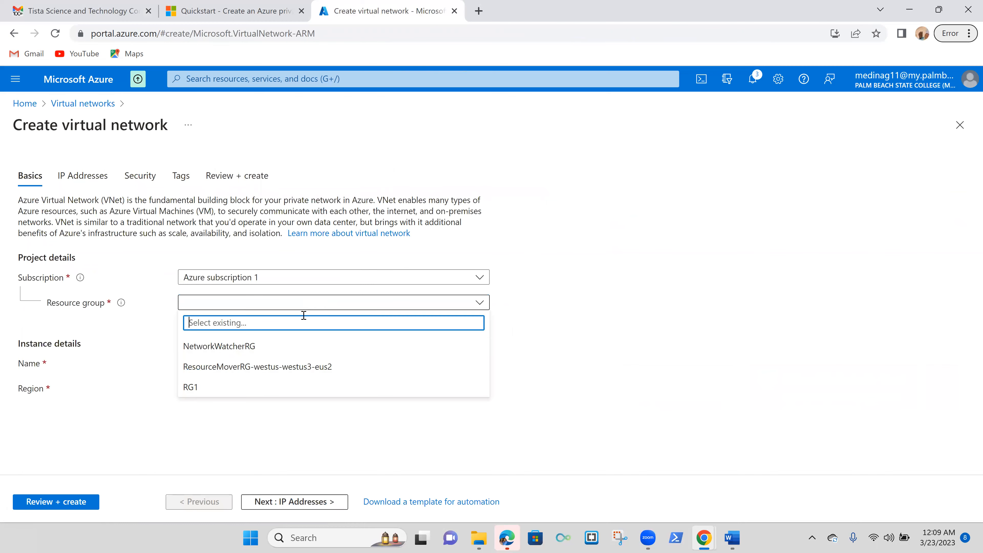
left_click(288, 389)
left_click(269, 364)
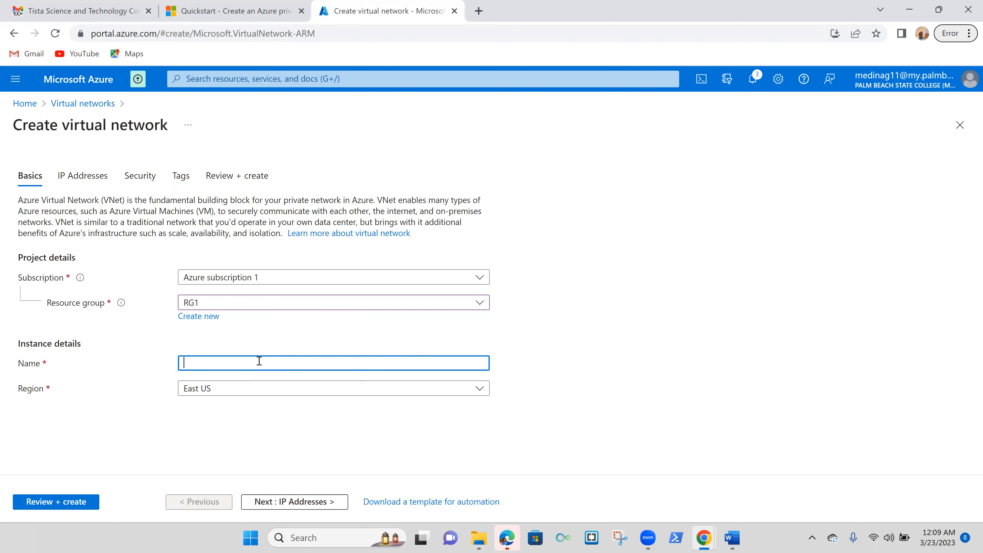
type("Vnet2")
left_click(310, 503)
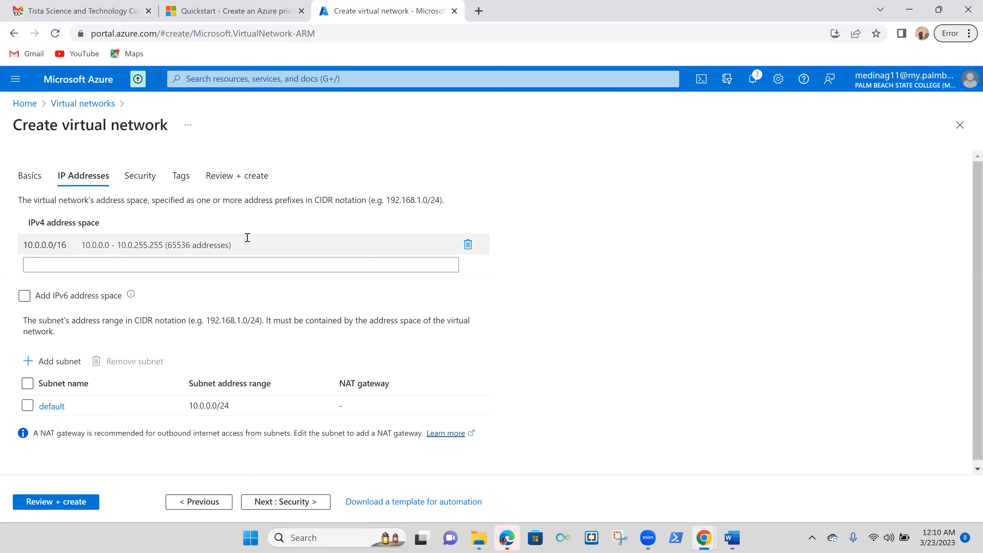
Rename the new virtual network's default subnet as Subnet2.
left_click(271, 240)
left_click(390, 283)
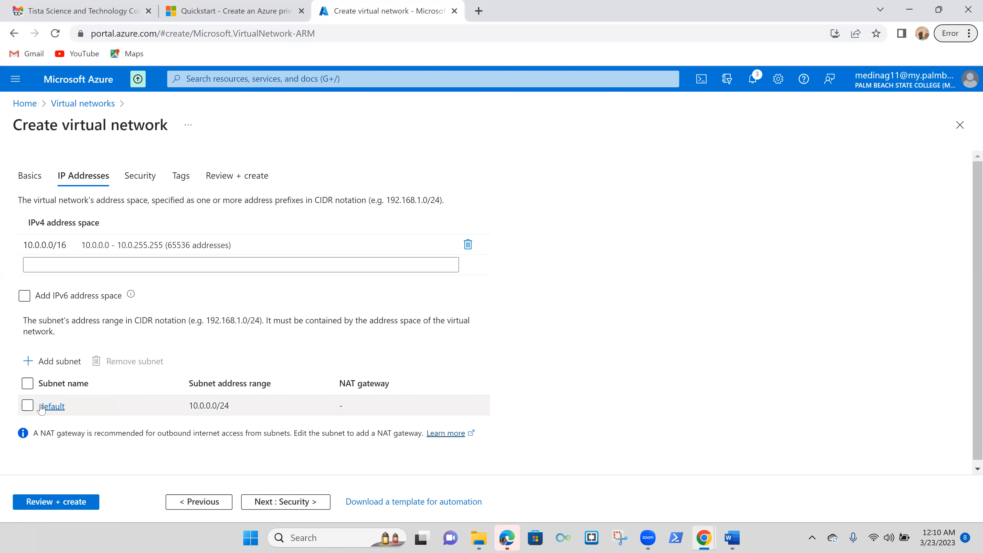
left_click(28, 405)
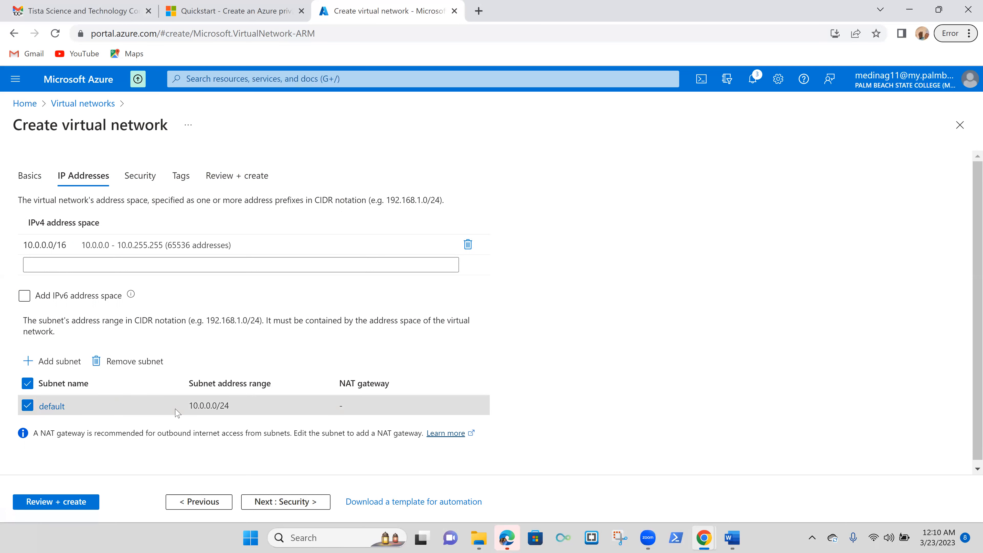
scroll(176, 412, "down", 1)
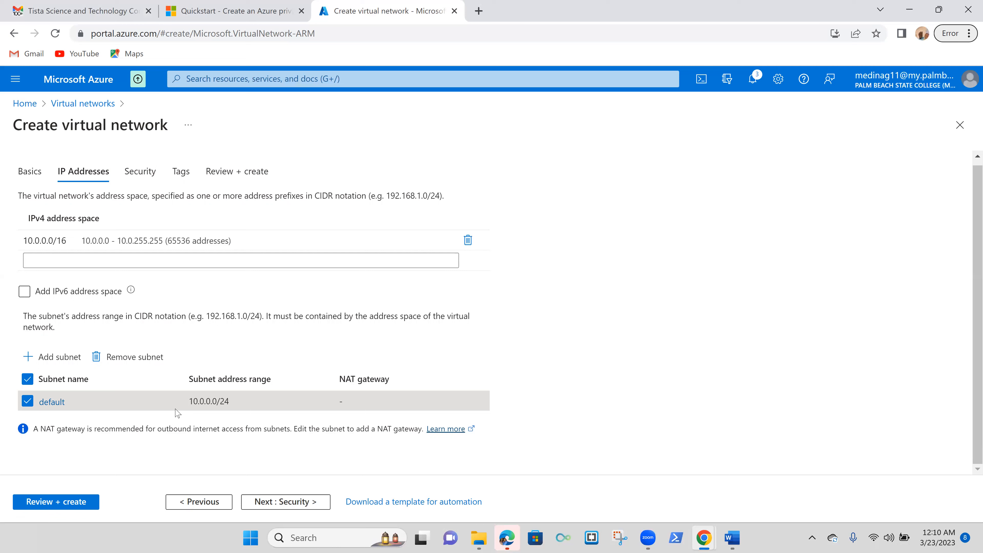
left_click(49, 402)
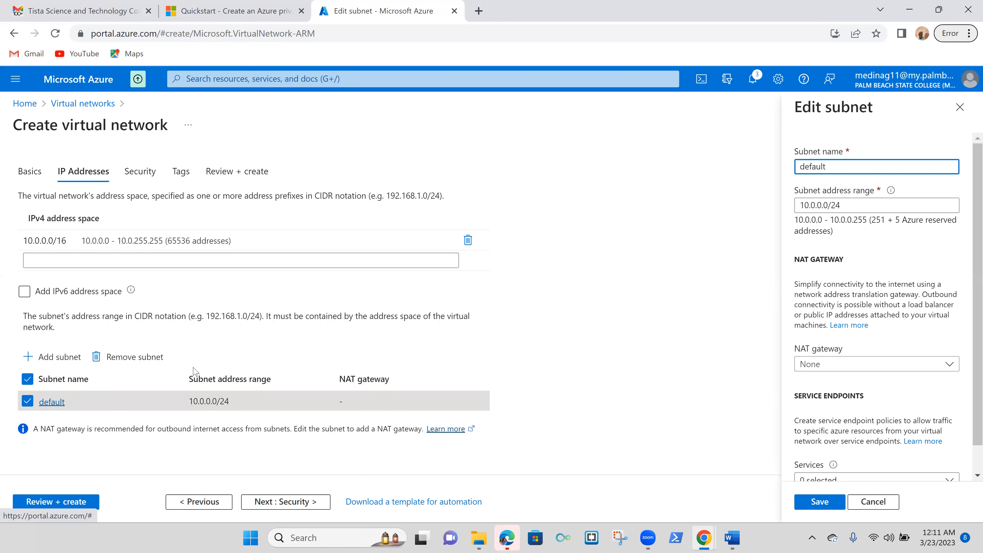
key("BackSpace")
key("BackSpace")
key("BackSpace")
key("BackSpace")
key("BackSpace")
key("BackSpace")
key("BackSpace")
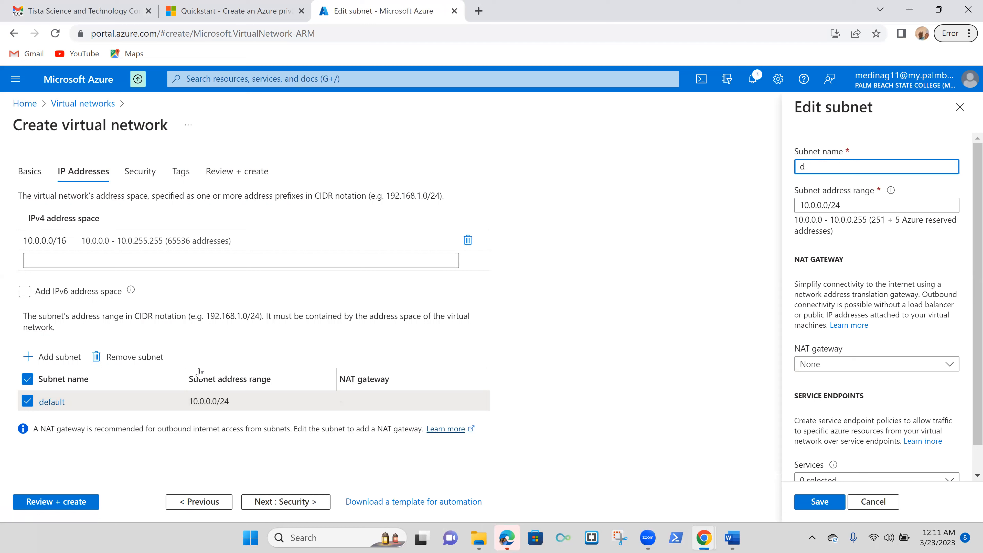
type("Subnet2")
Keep the 10.0.0.0/16 address space, save the subnet changes, and create the virtual network.
left_click(53, 240)
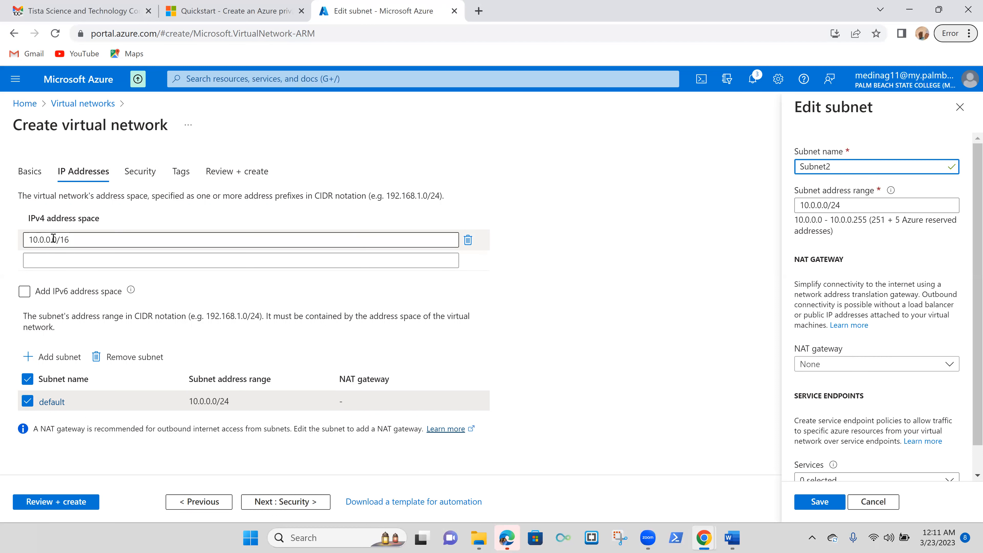
left_click(78, 238)
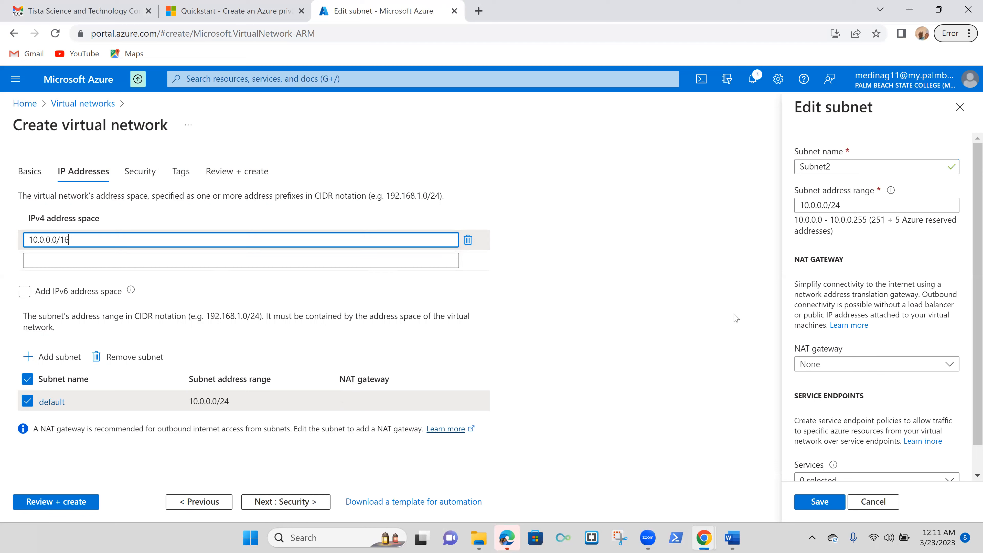
scroll(873, 271, "down", 1)
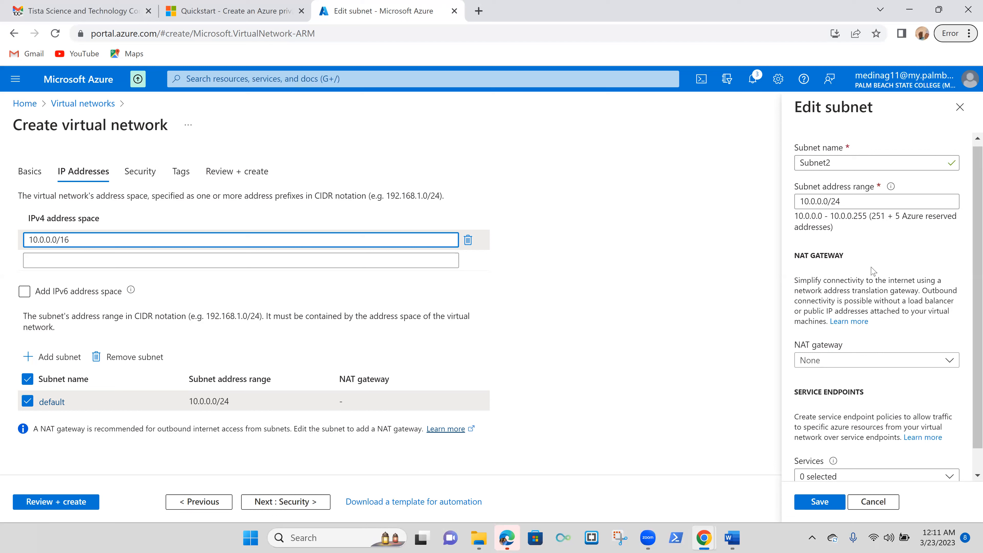
scroll(873, 433, "down", 1)
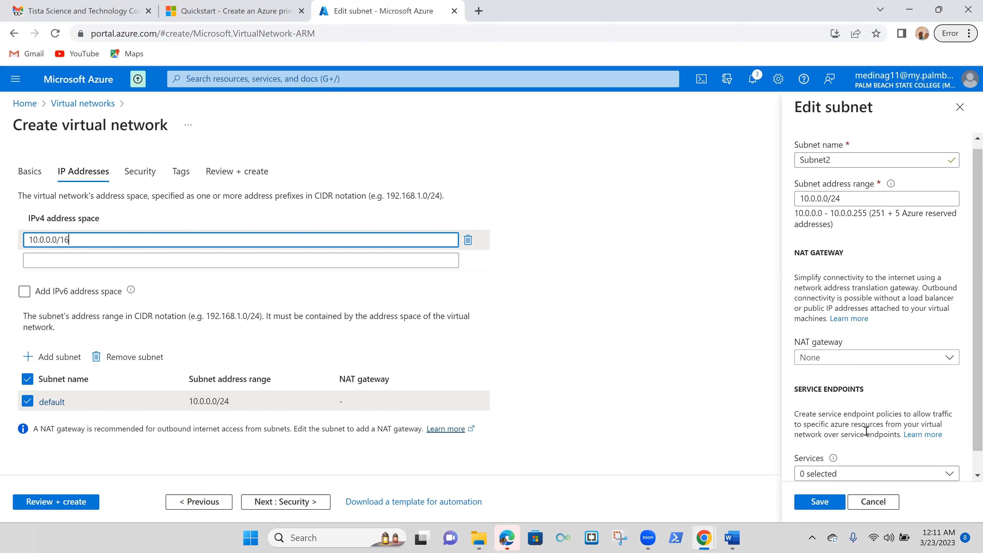
left_click(820, 507)
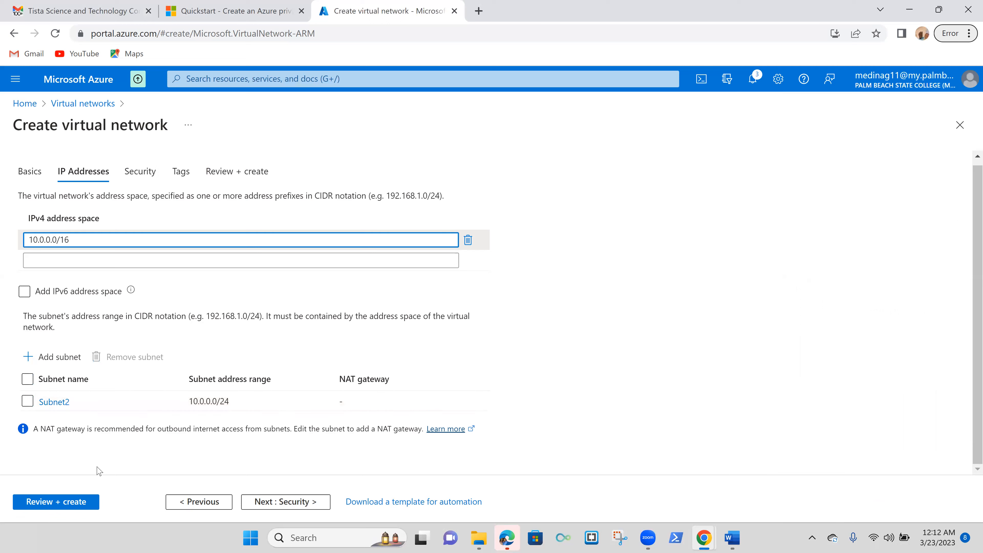
left_click(69, 502)
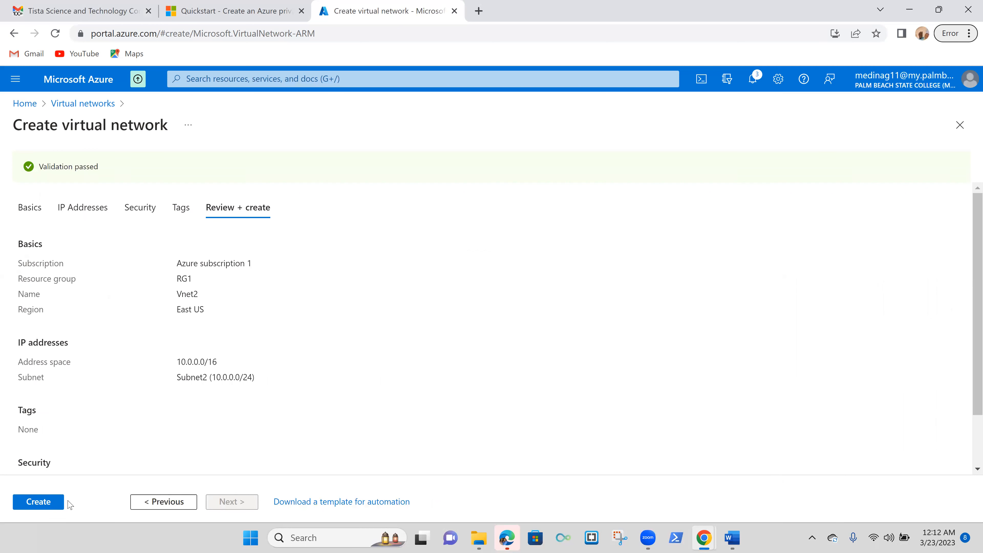
left_click(42, 510)
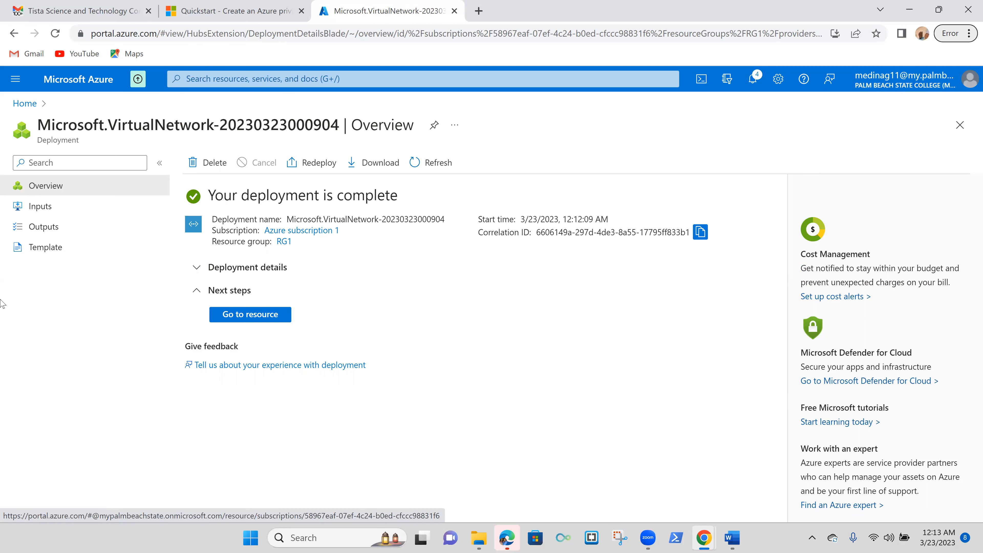
Open resource group RG1 from the portal home and look at its private.contoso.com zone and Vnet2 network.
left_click(25, 103)
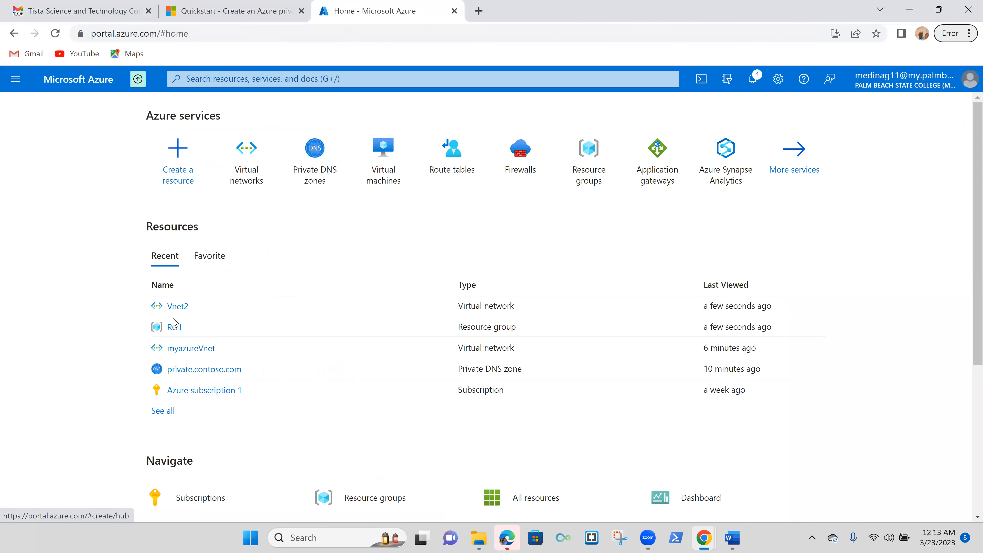
left_click(175, 327)
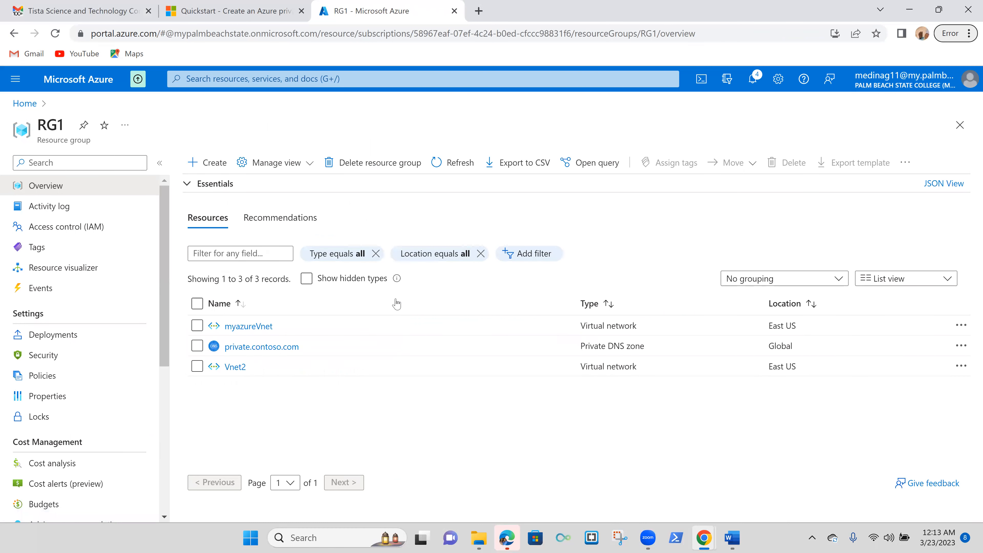
left_click(262, 347)
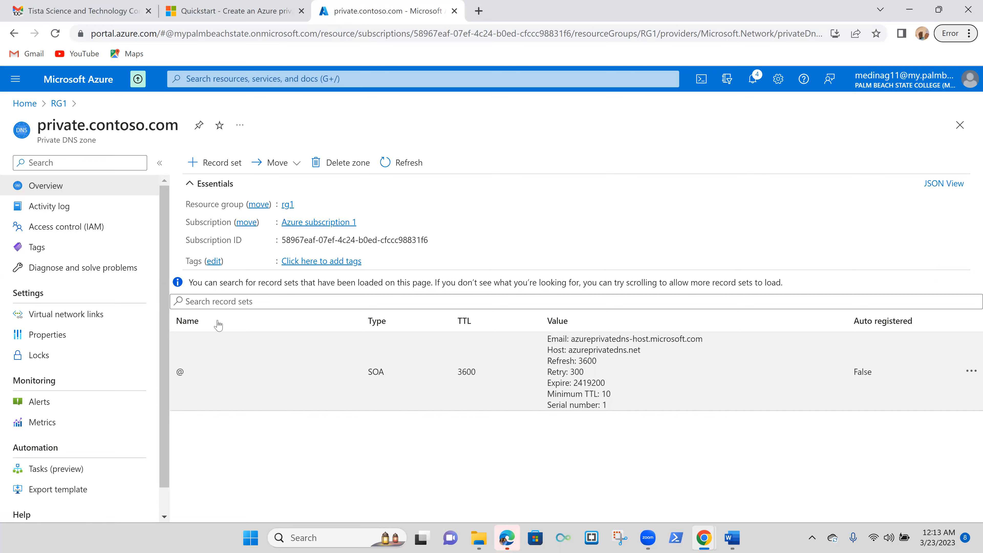
left_click(58, 103)
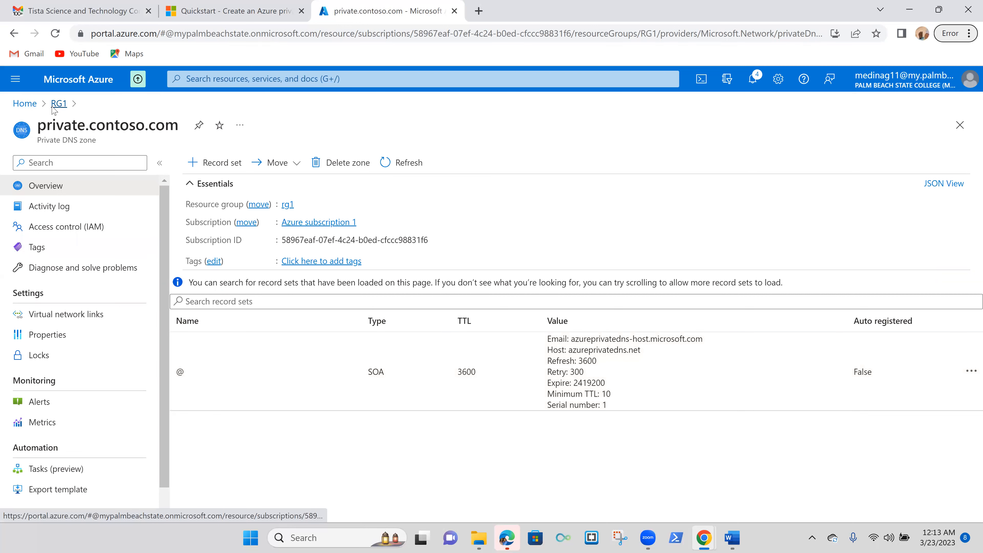
left_click(231, 366)
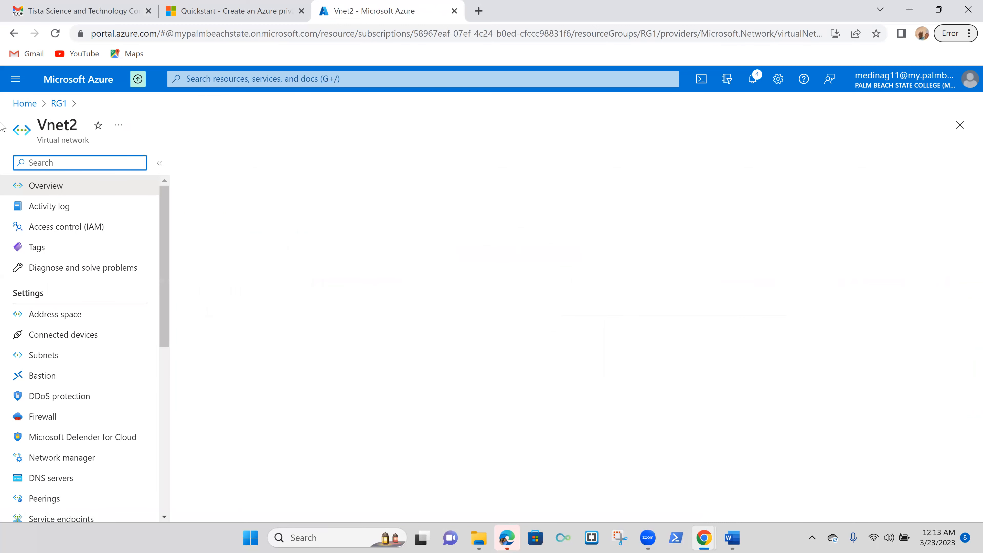
left_click(58, 104)
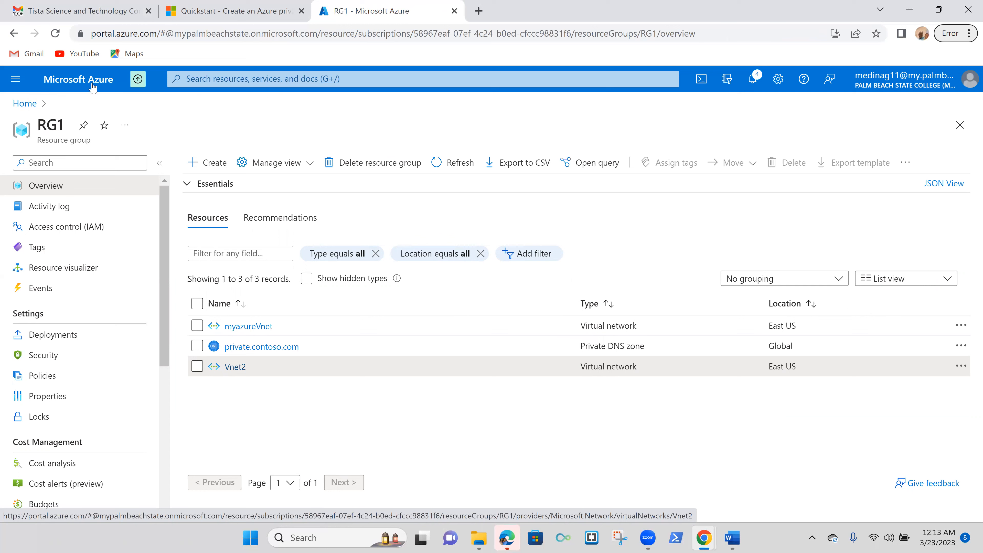
Link private.contoso.com to myazureVnet with a virtual network link named myLink and auto registration enabled, then return to the portal home.
left_click(268, 347)
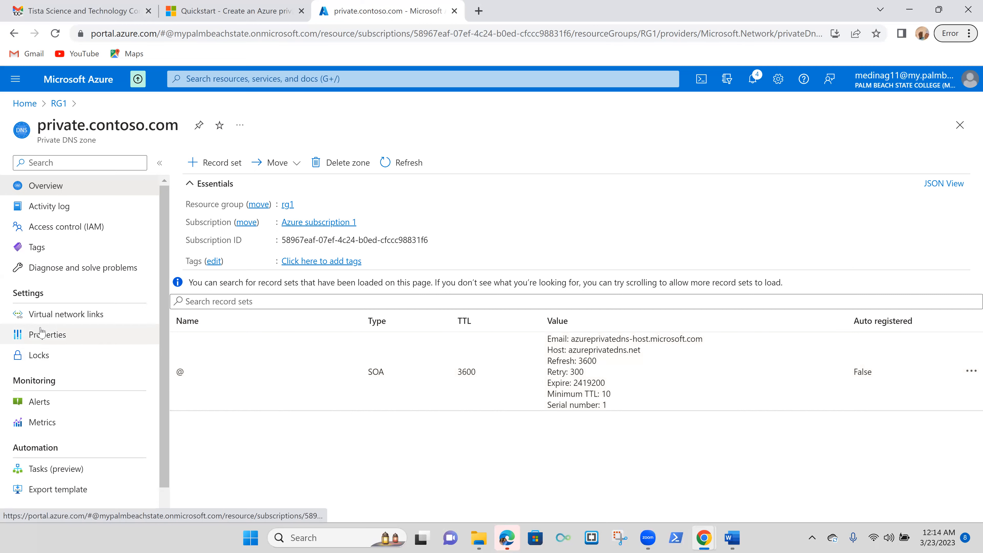
left_click(63, 321)
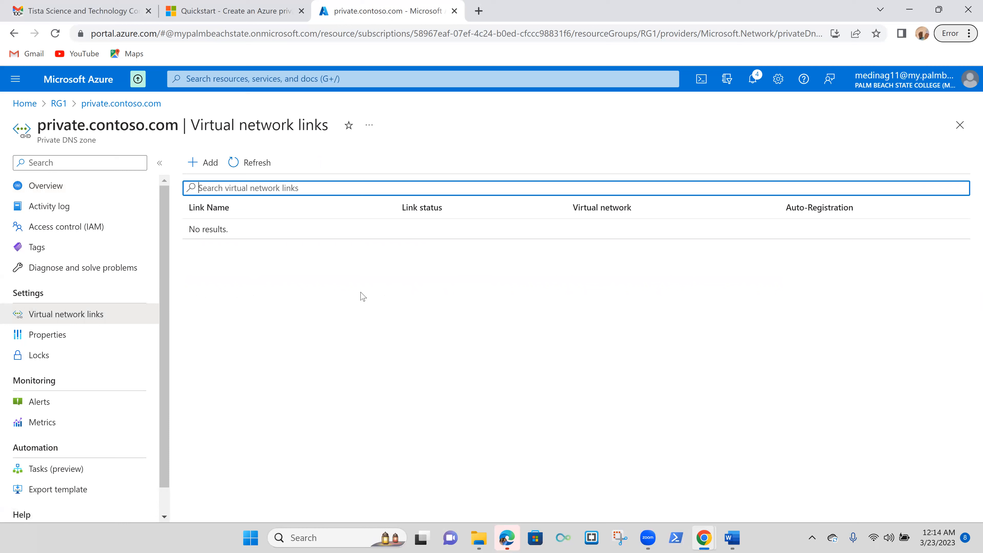
left_click(214, 166)
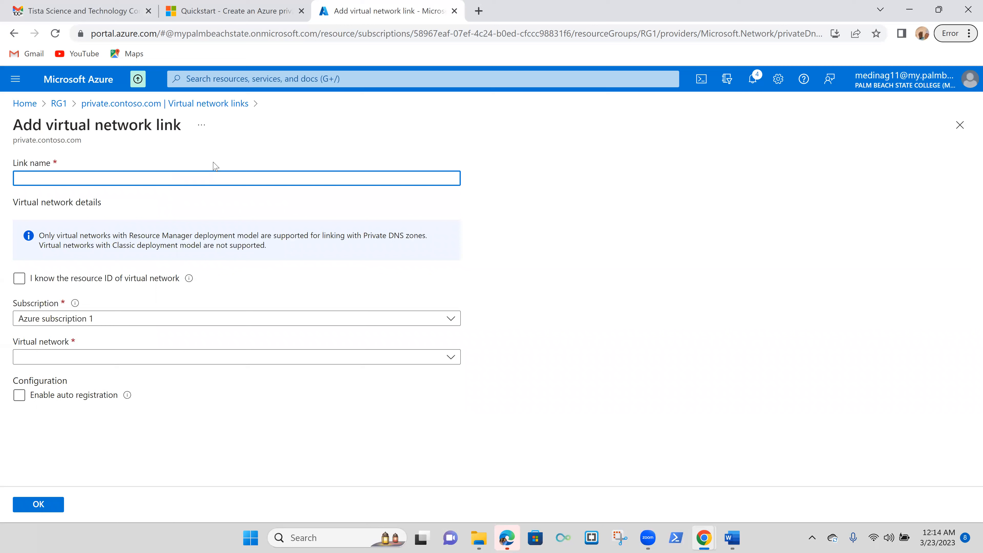
type("myLink")
left_click(130, 363)
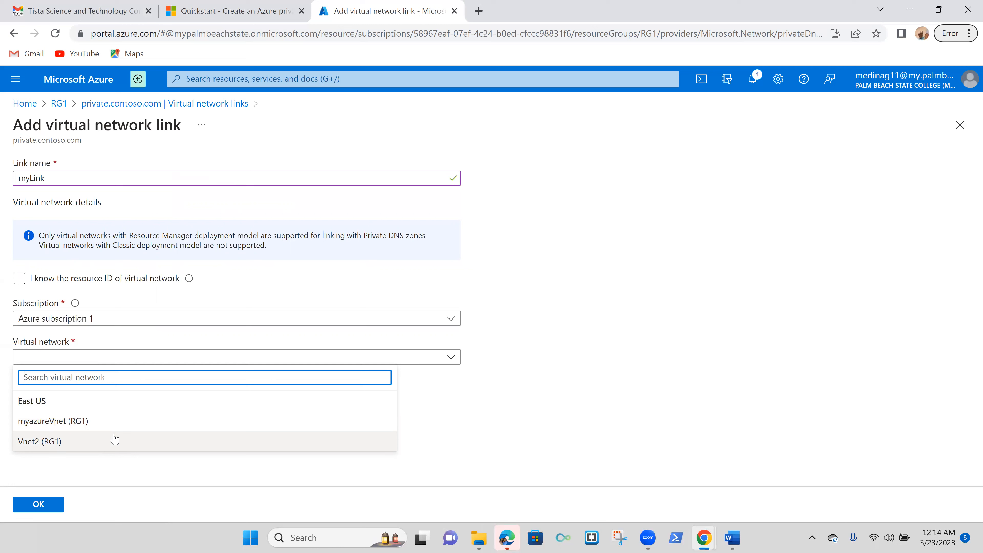
left_click(124, 423)
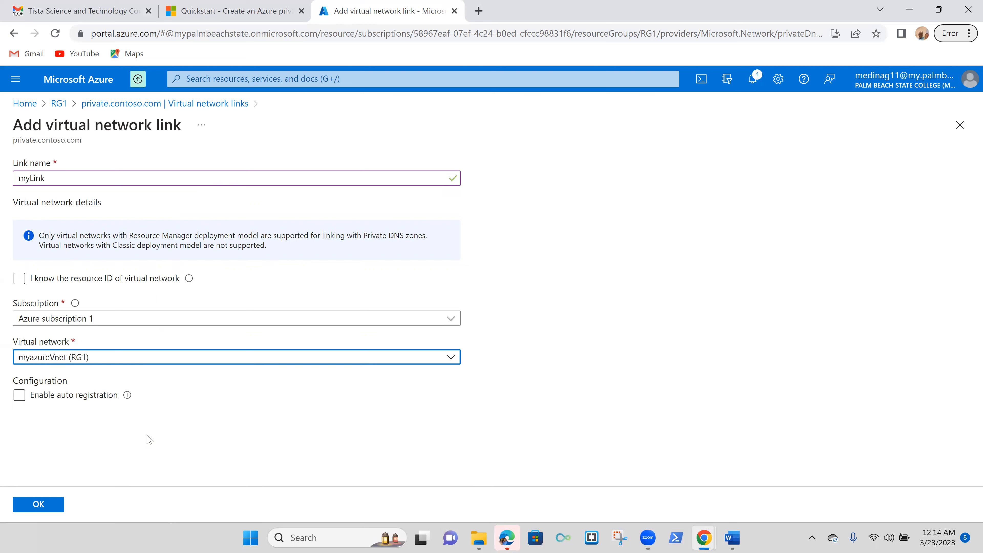
left_click(19, 395)
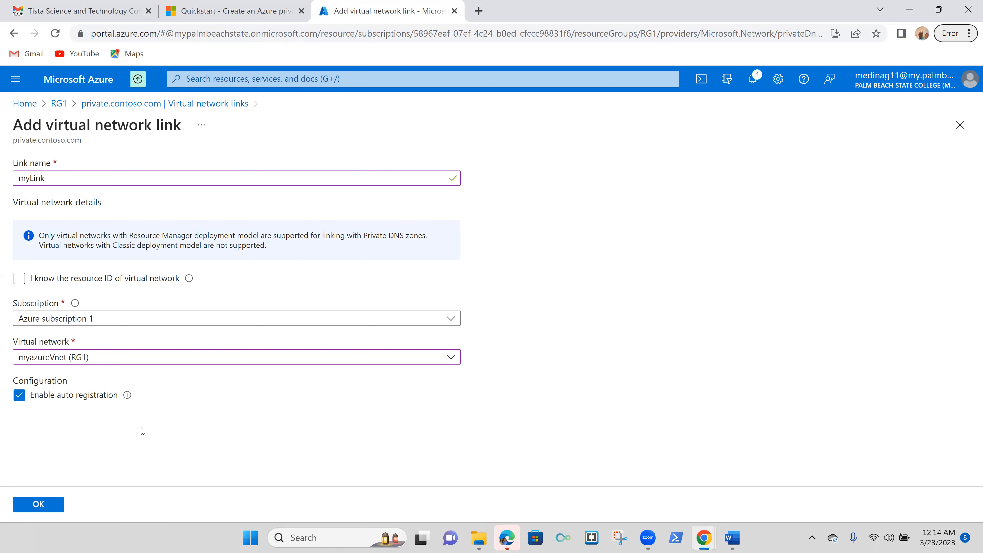
left_click(46, 503)
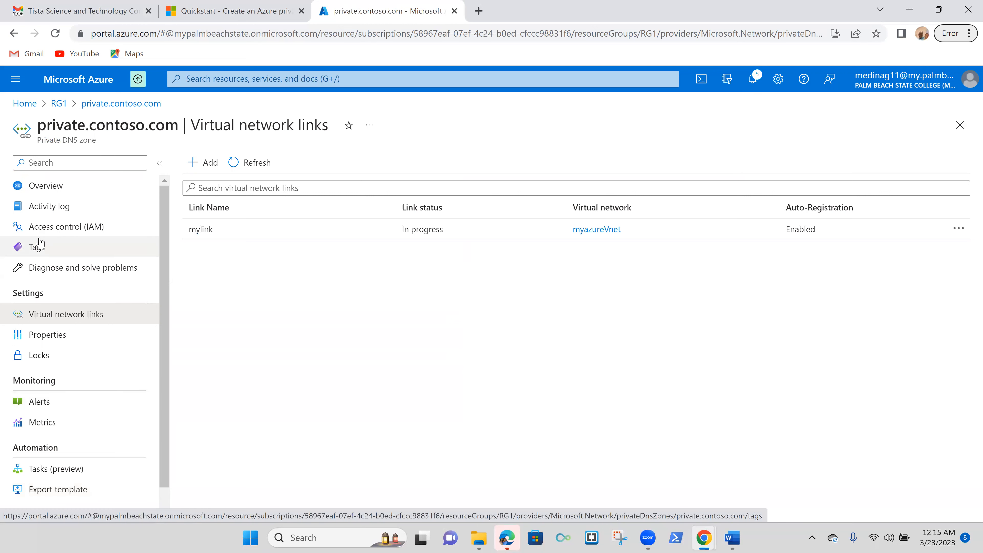
left_click(24, 104)
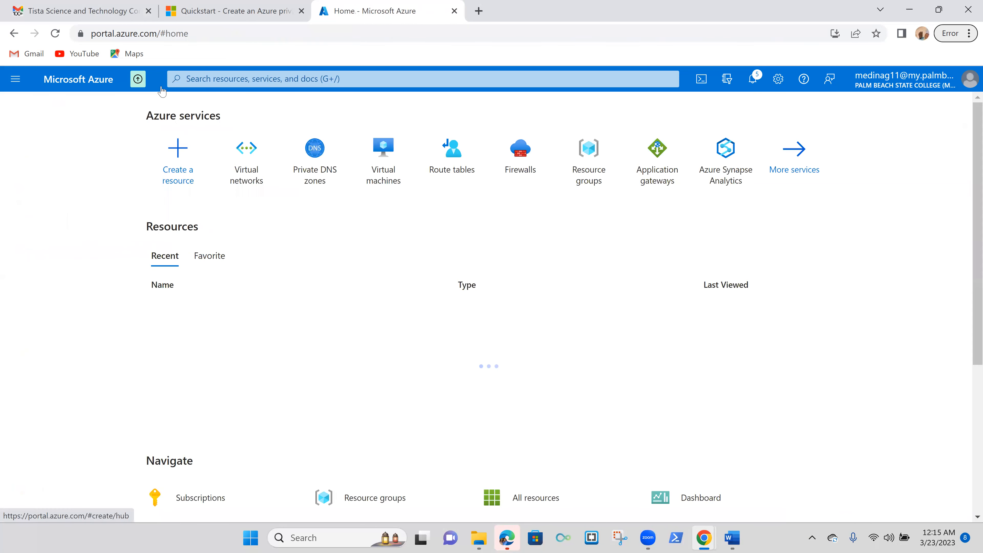
Start a new Azure virtual machine in resource group RG1 and name it VM1.
left_click(376, 165)
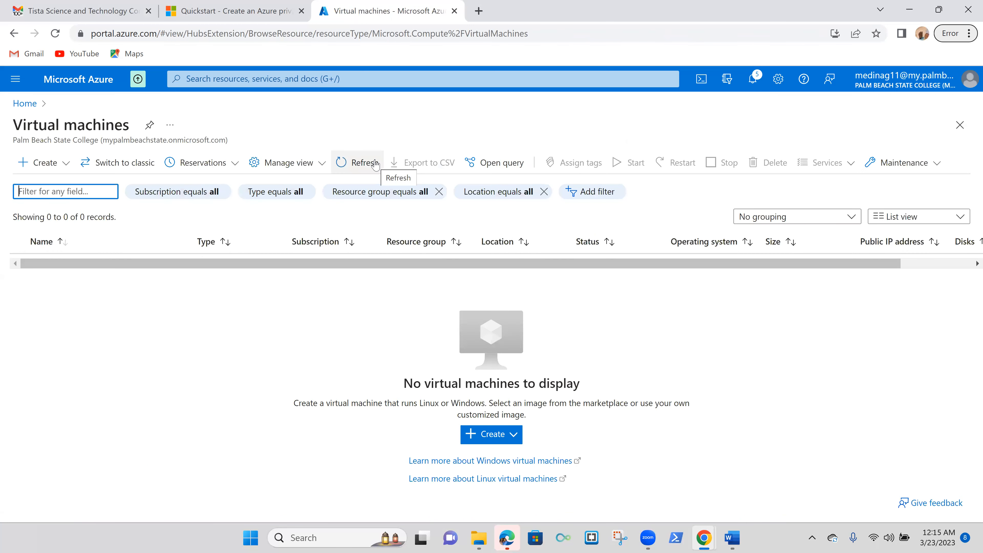
left_click(502, 440)
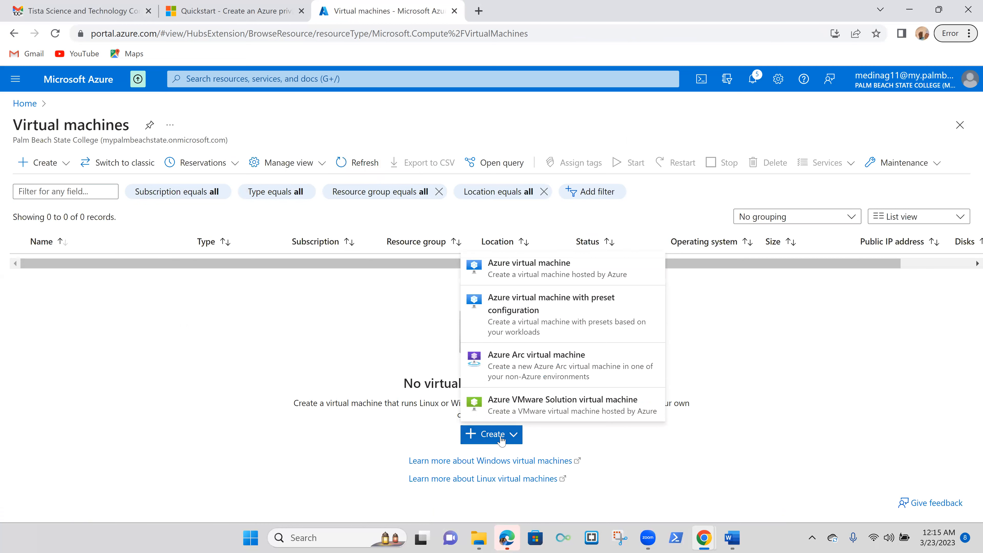
left_click(547, 272)
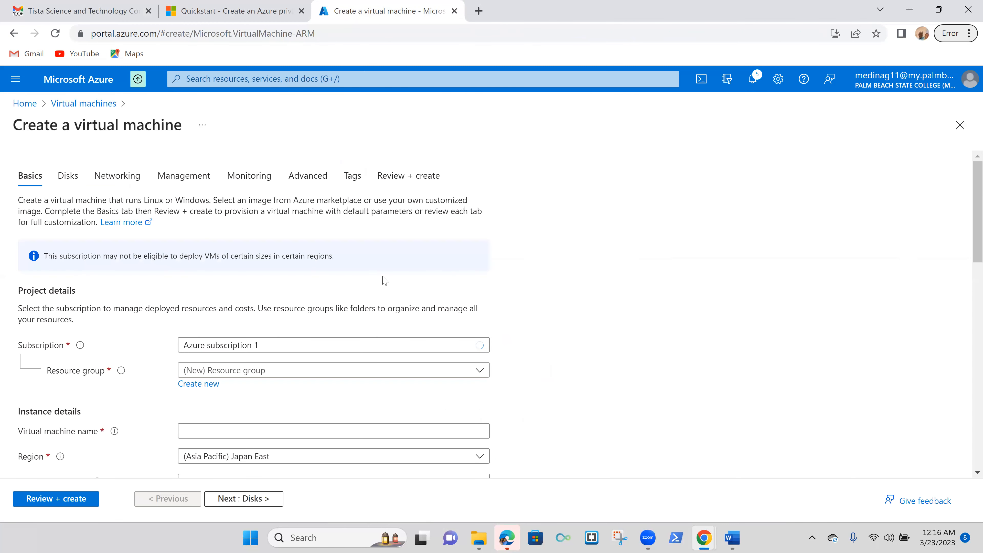
scroll(281, 232, "down", 3)
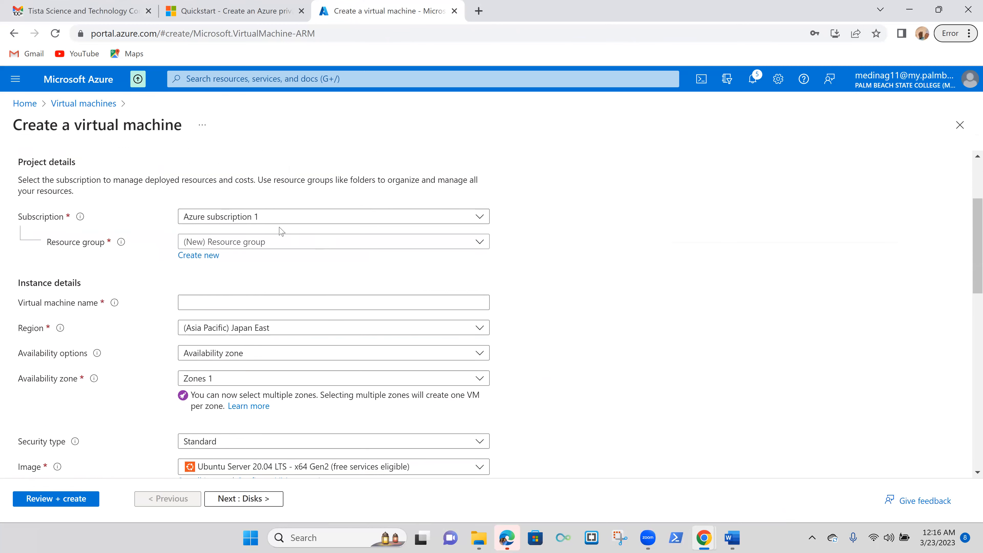
left_click(279, 242)
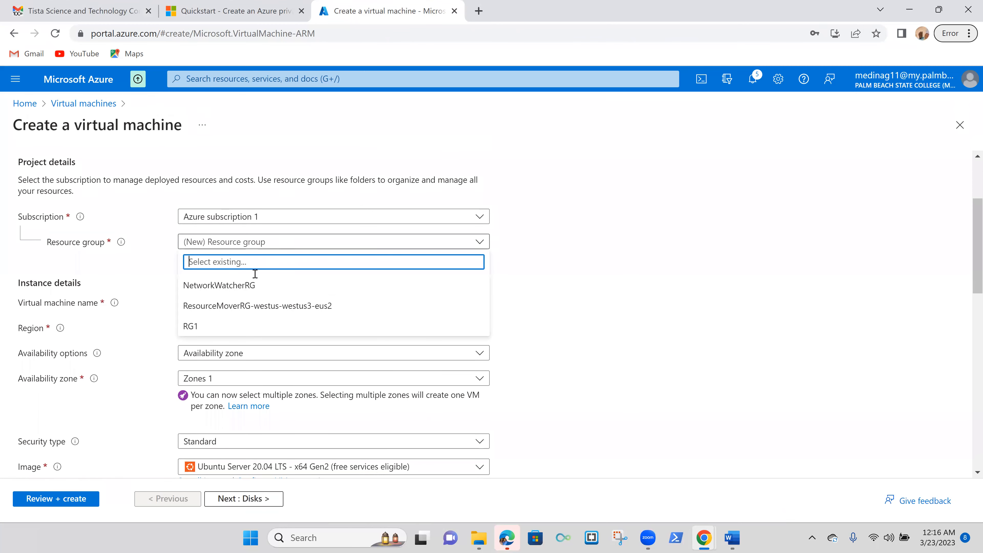
left_click(237, 328)
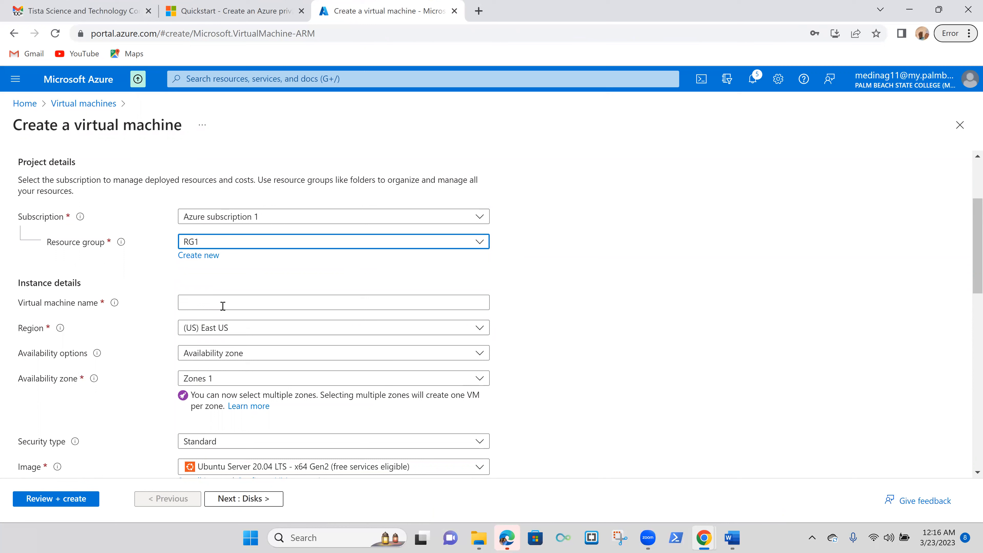
left_click(231, 301)
type("VM")
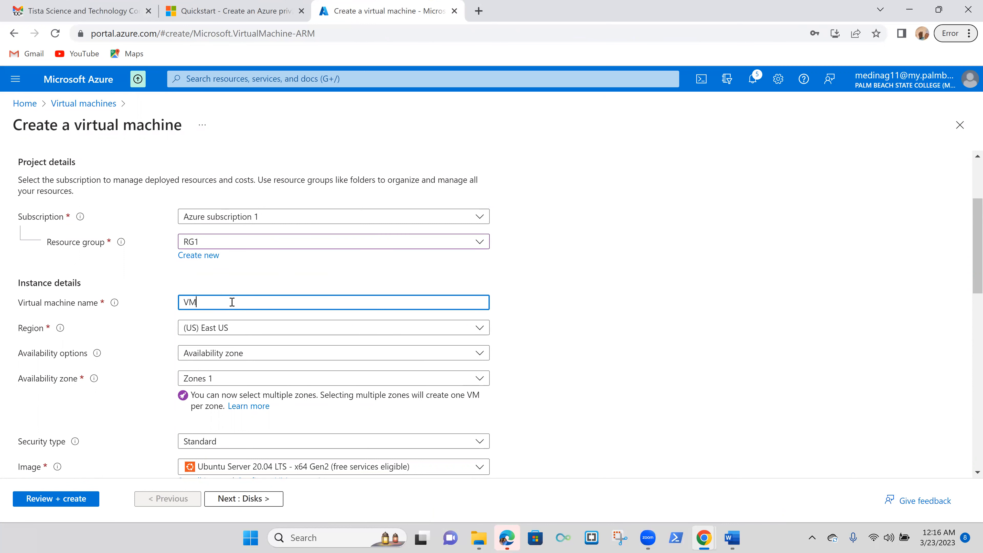
type("1")
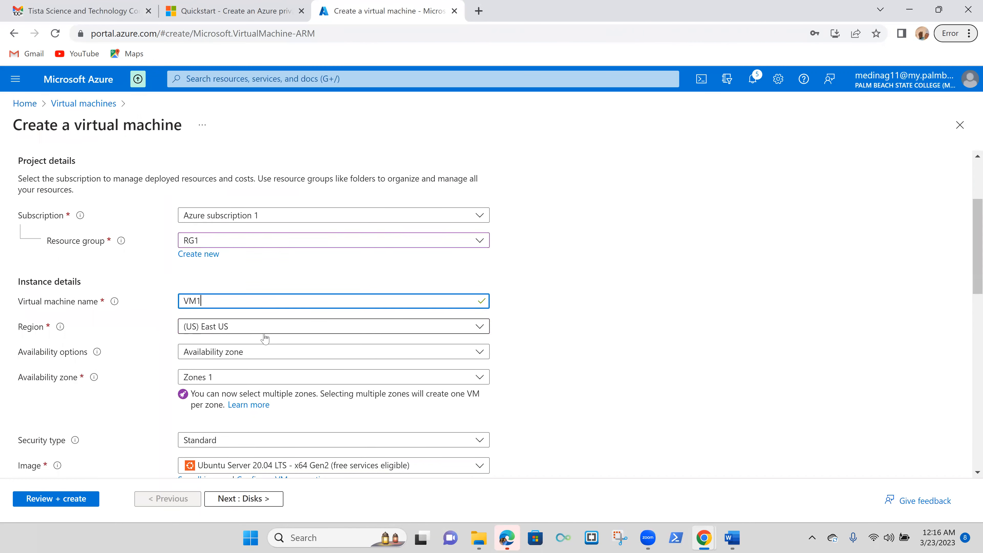
Set the virtual machine's image to Windows Server 2016 Datacenter - x64 Gen2.
scroll(264, 338, "down", 4)
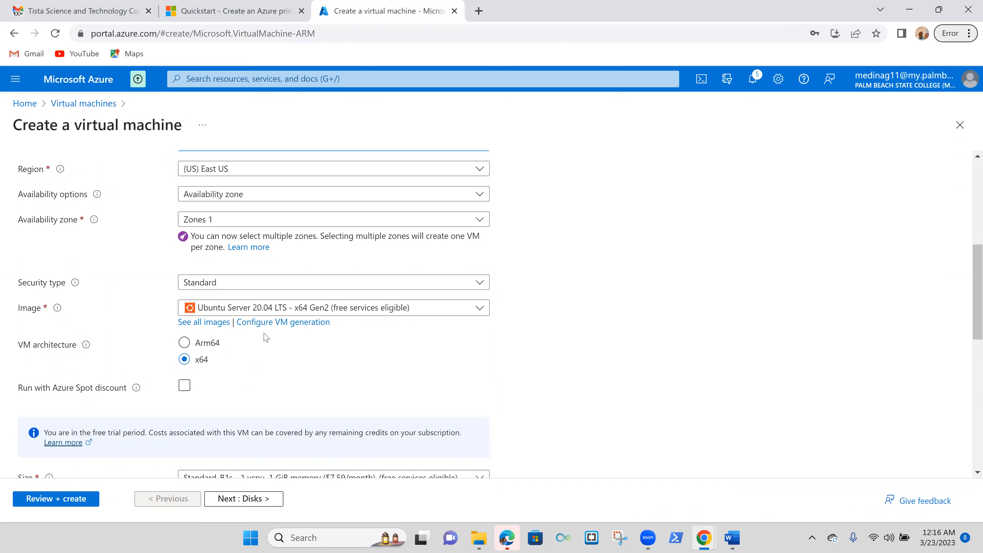
left_click(479, 309)
scroll(406, 411, "down", 3)
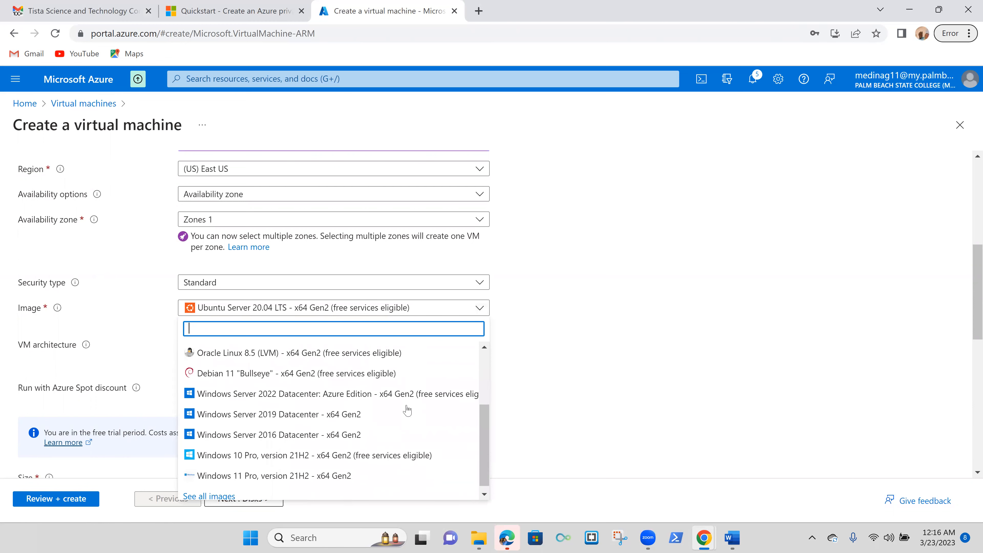
left_click(373, 436)
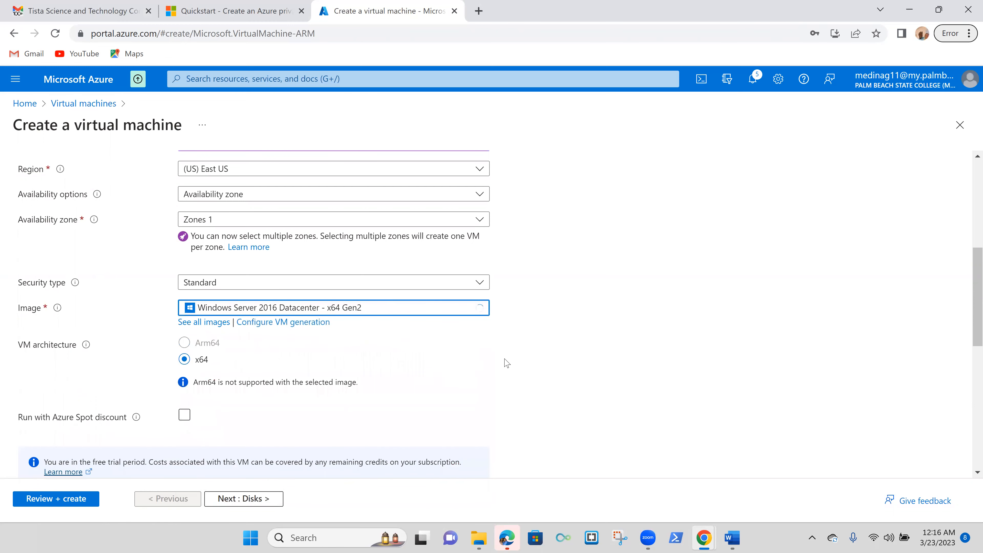
Enter the administrator account's username for the virtual machine.
scroll(406, 379, "down", 3)
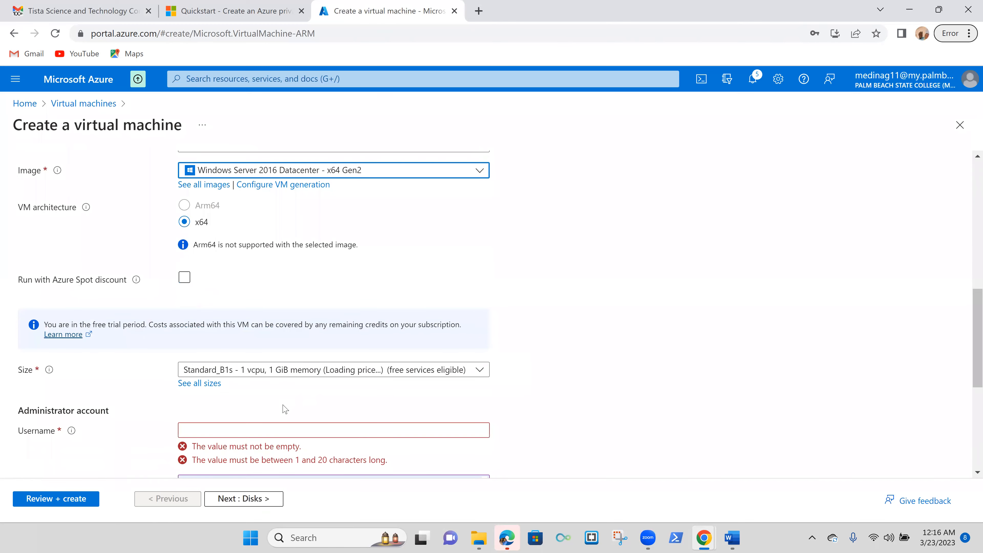
scroll(323, 304, "down", 3)
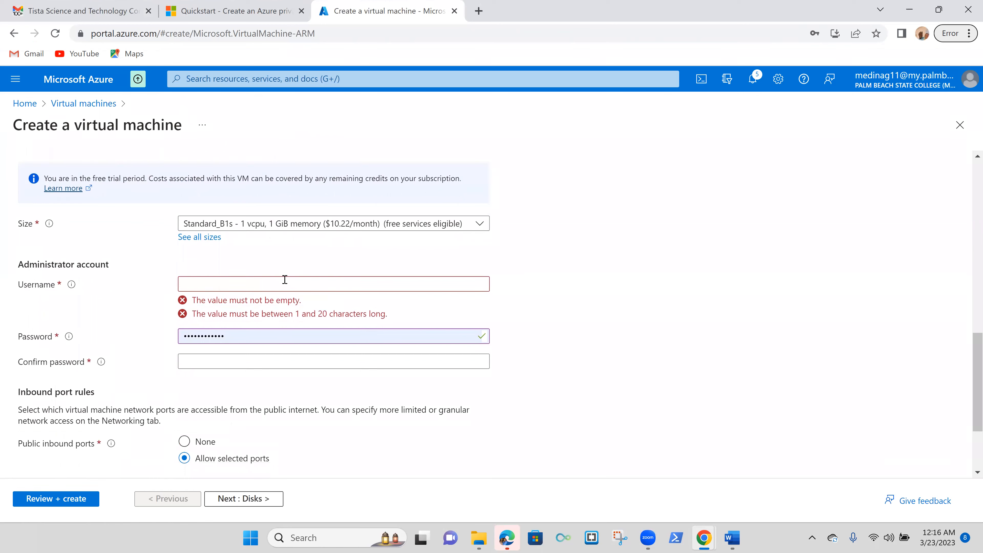
left_click(284, 279)
type("Karl")
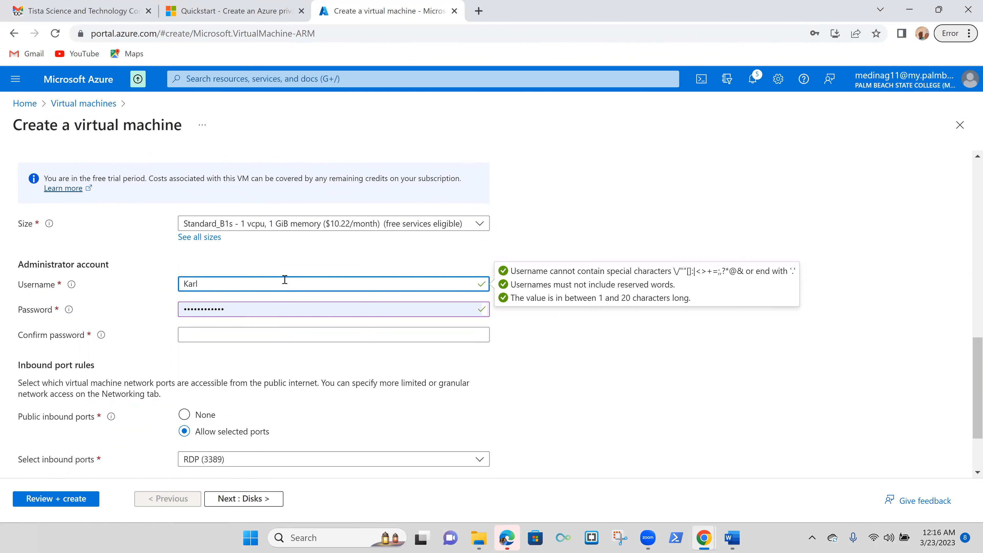
Replace the prefilled administrator password with a new one and enter it again as the confirmation.
key("Tab")
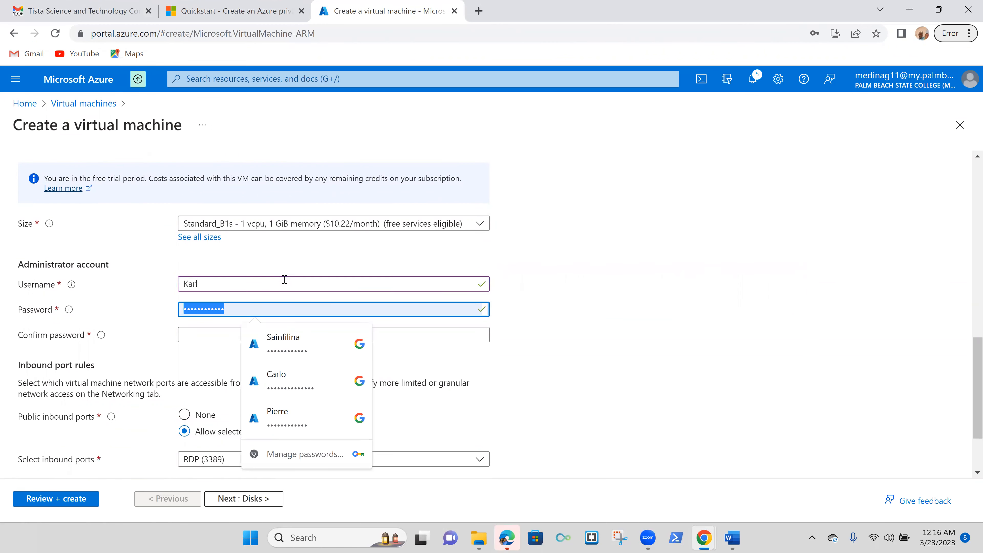
key("BackSpace")
type("••••")
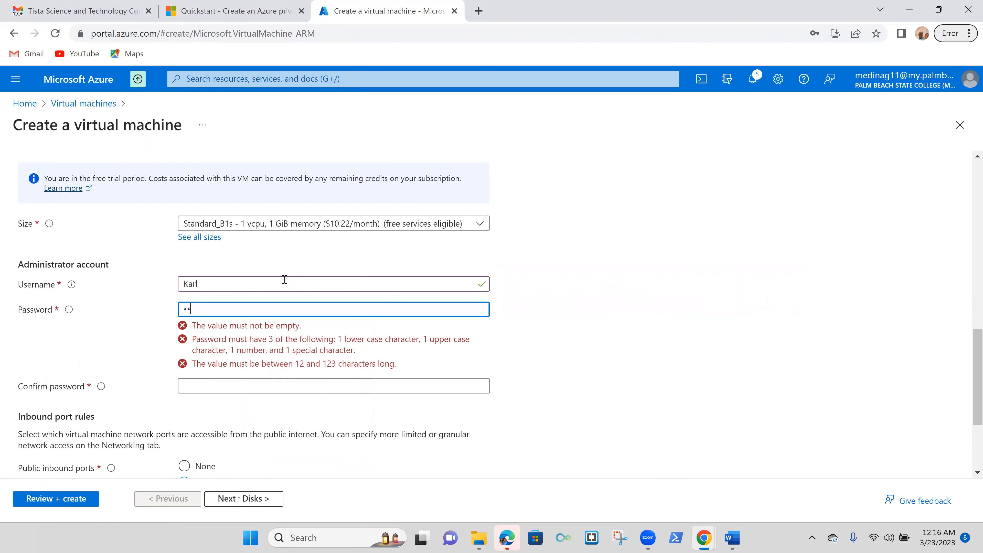
type("••••")
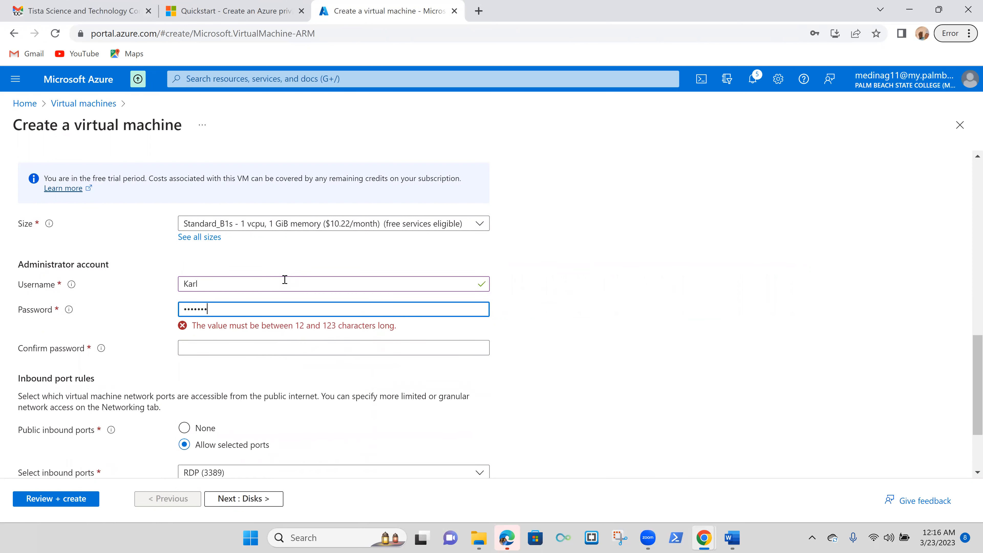
type("•")
key("Tab")
type("•••••")
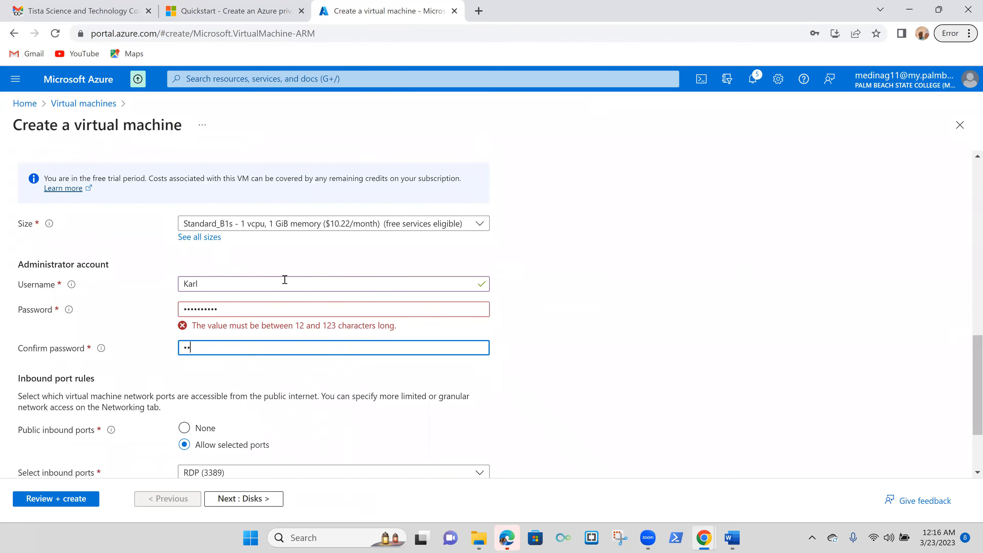
type("•••••")
Lengthen the administrator password and its confirmation to meet the 12-character minimum.
left_click(256, 309)
type("••")
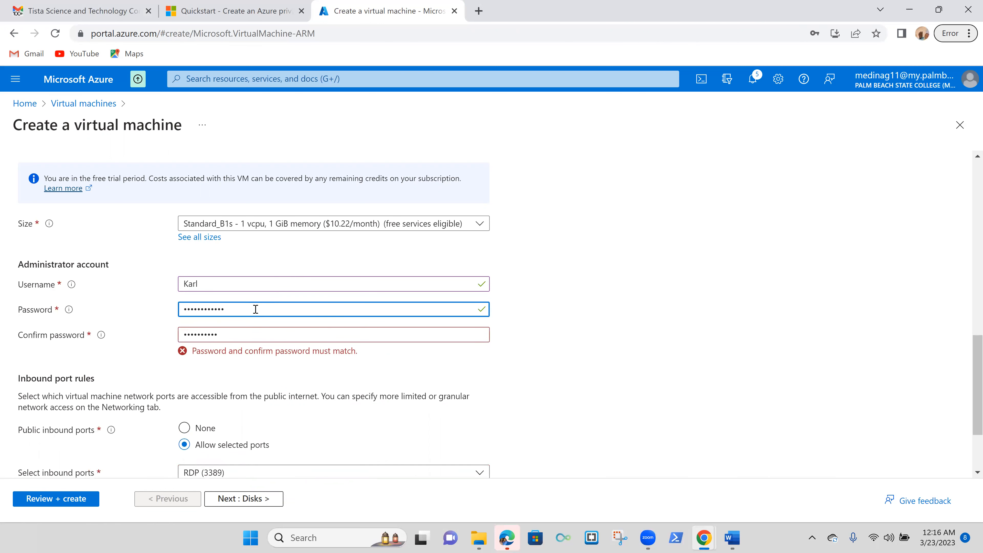
left_click(228, 332)
type("••")
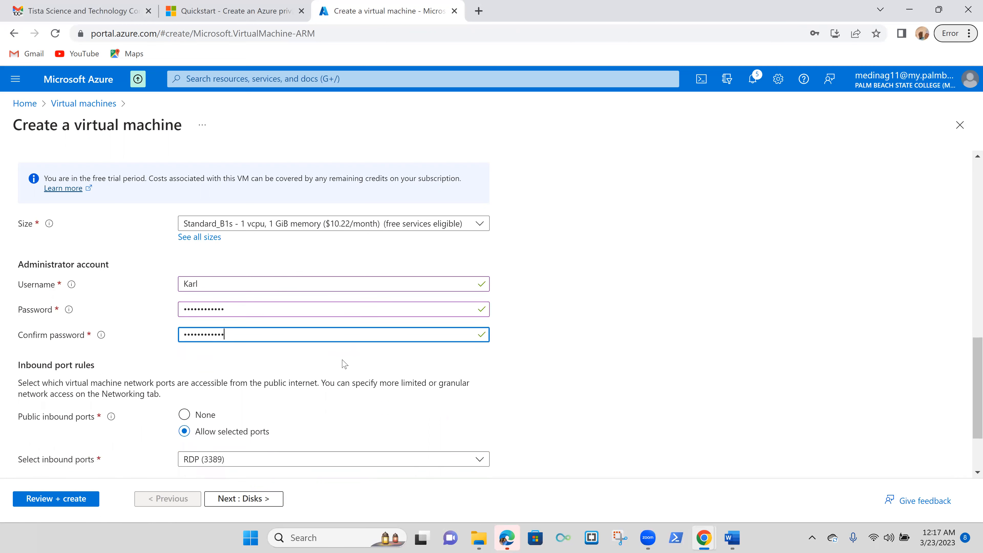
Keep the RDP (3389) inbound port, the default disk settings, and the myazureVnet network with myAzureSubnet.
scroll(344, 364, "down", 2)
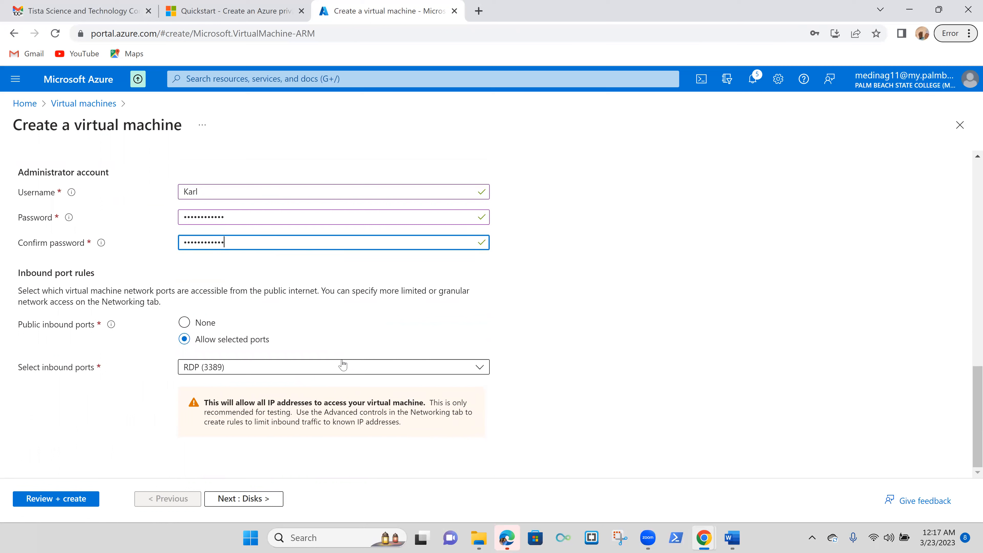
left_click(257, 494)
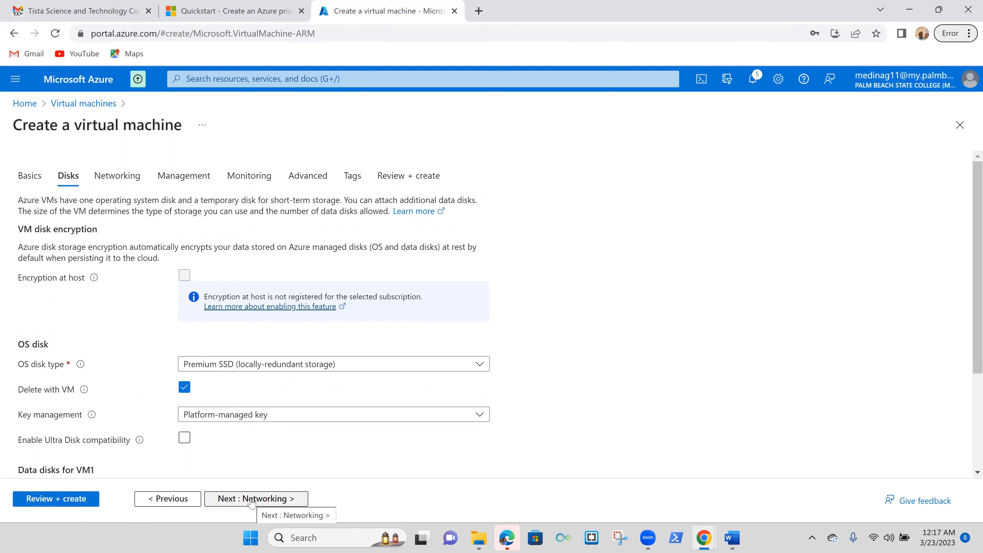
left_click(252, 499)
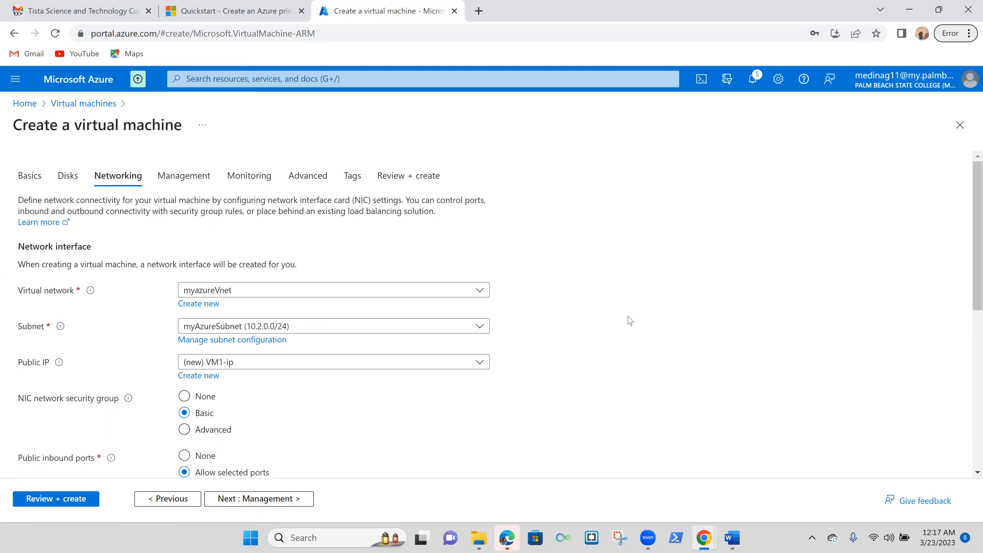
scroll(441, 410, "down", 3)
Keep the default management settings and disable boot diagnostics for the virtual machine.
left_click(284, 500)
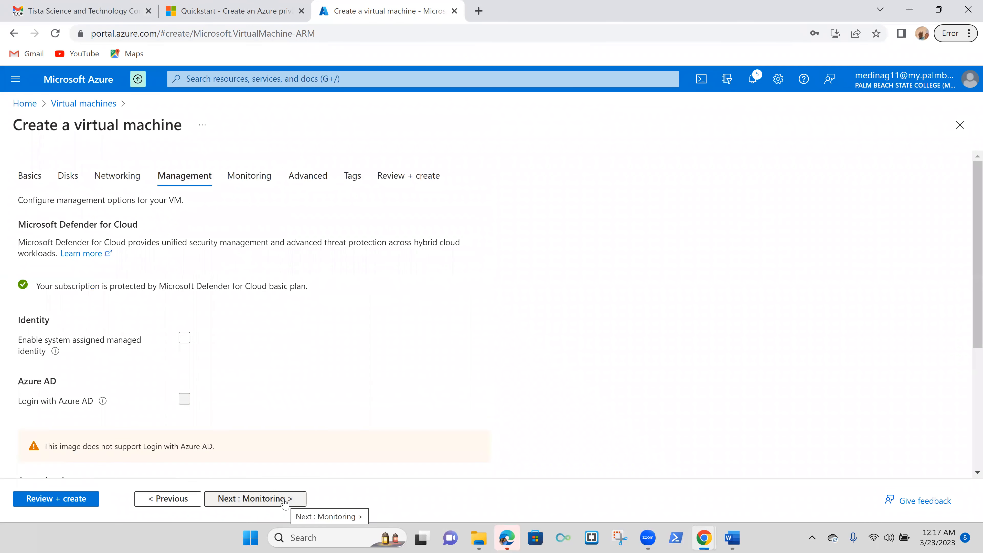
left_click(284, 500)
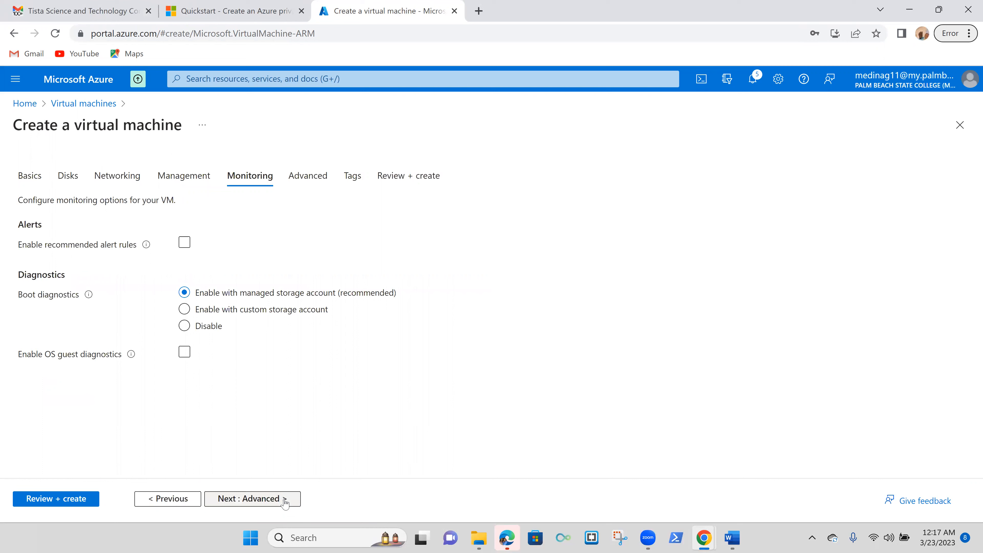
left_click(189, 328)
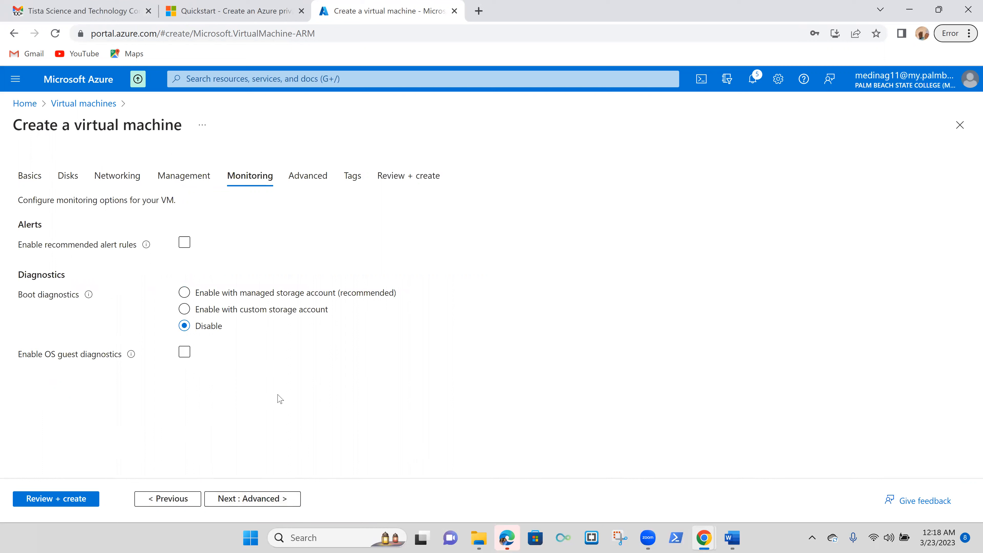
Leave the advanced settings and tags at their defaults, then validate and create VM1.
left_click(263, 499)
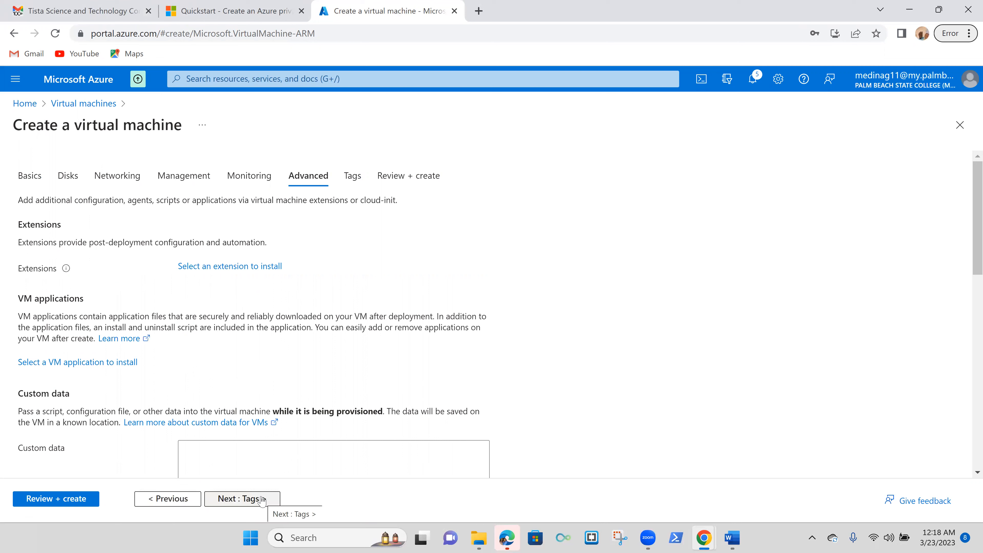
left_click(262, 499)
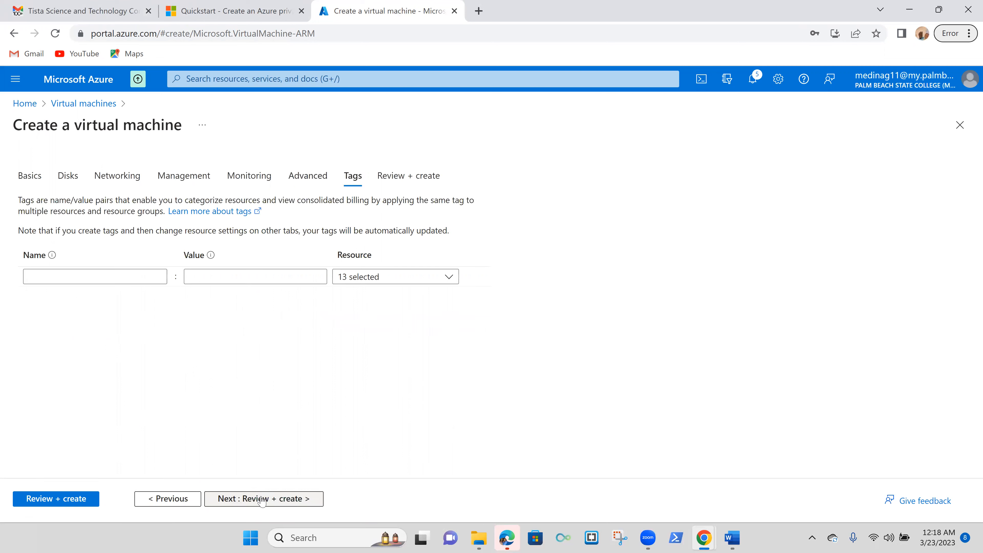
left_click(262, 499)
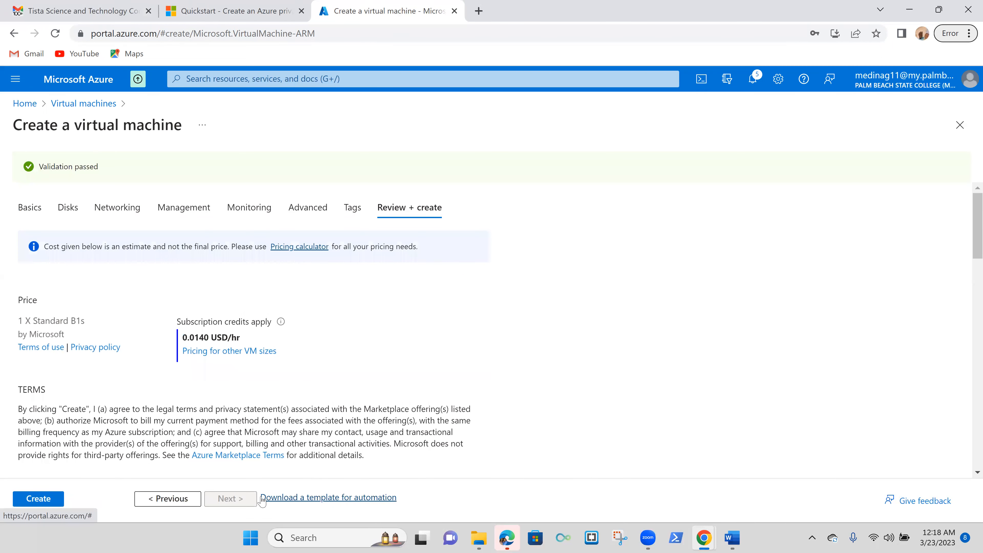
left_click(43, 500)
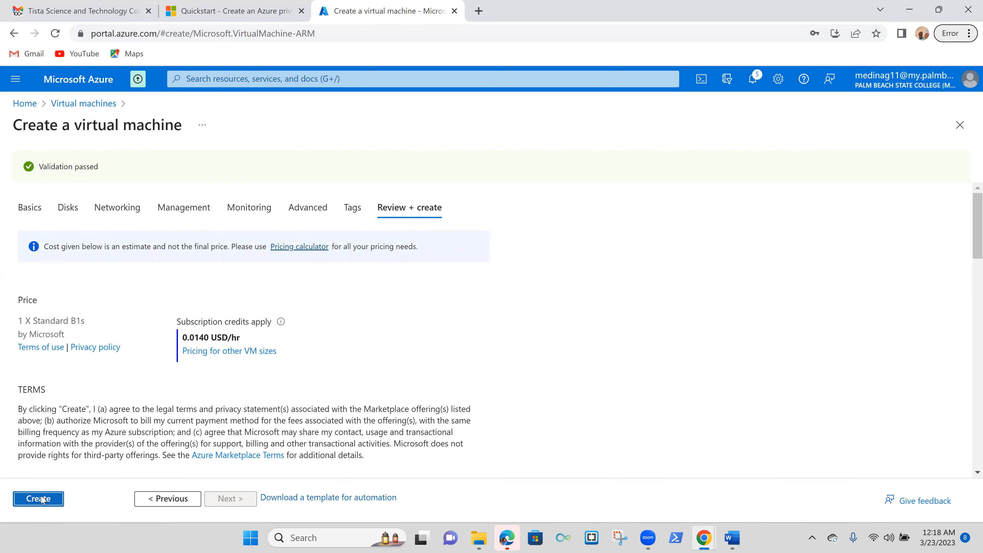
Return to the virtual machines list and start a second Azure virtual machine in resource group RG1.
left_click(85, 105)
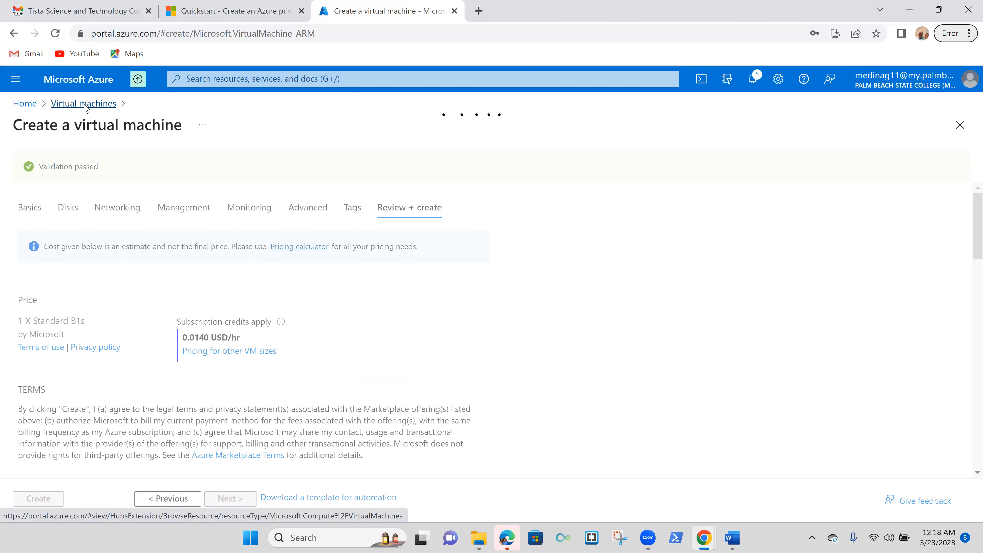
left_click(499, 435)
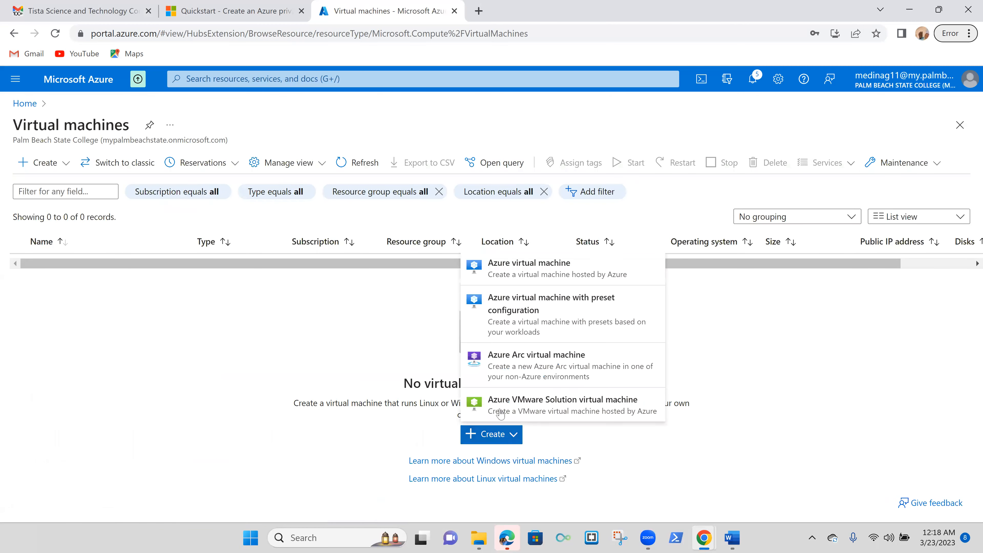
left_click(564, 271)
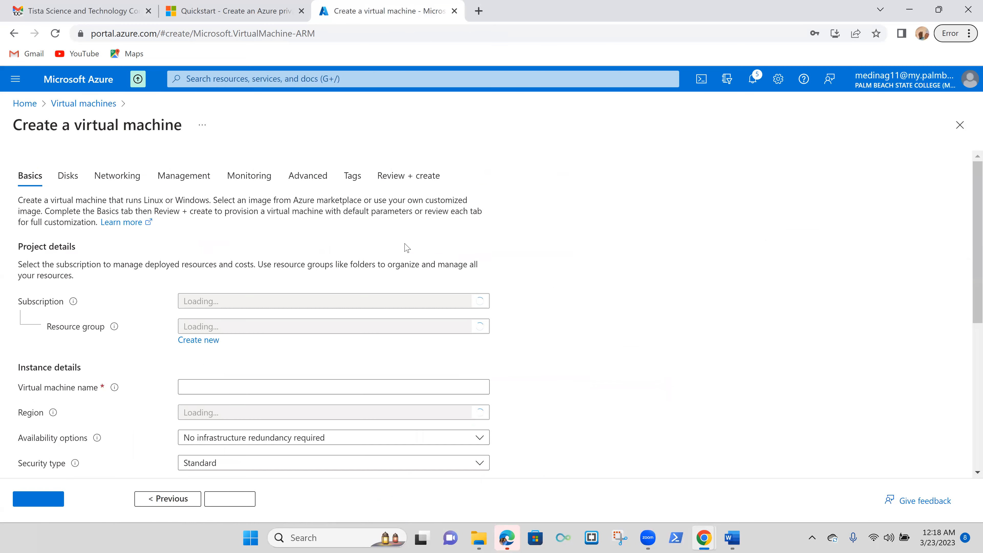
left_click(287, 375)
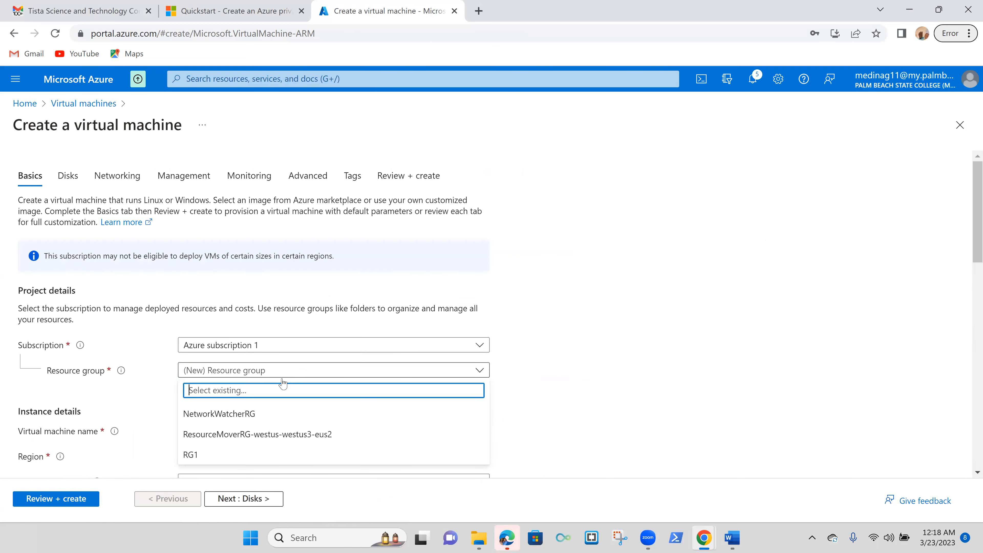
left_click(260, 454)
scroll(303, 402, "down", 3)
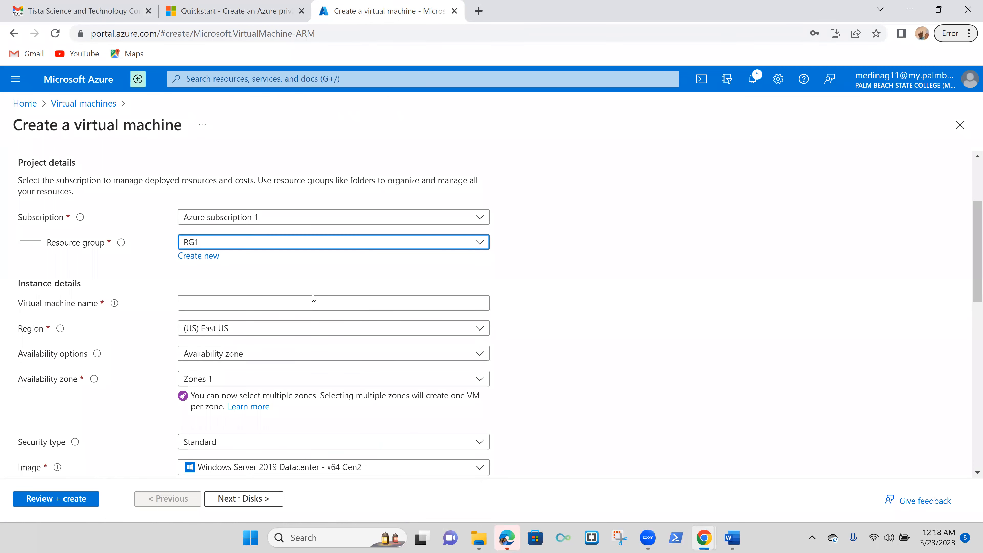
Name the virtual machine VM2 and enter the administrator account's username, keeping the default image and size.
left_click(307, 302)
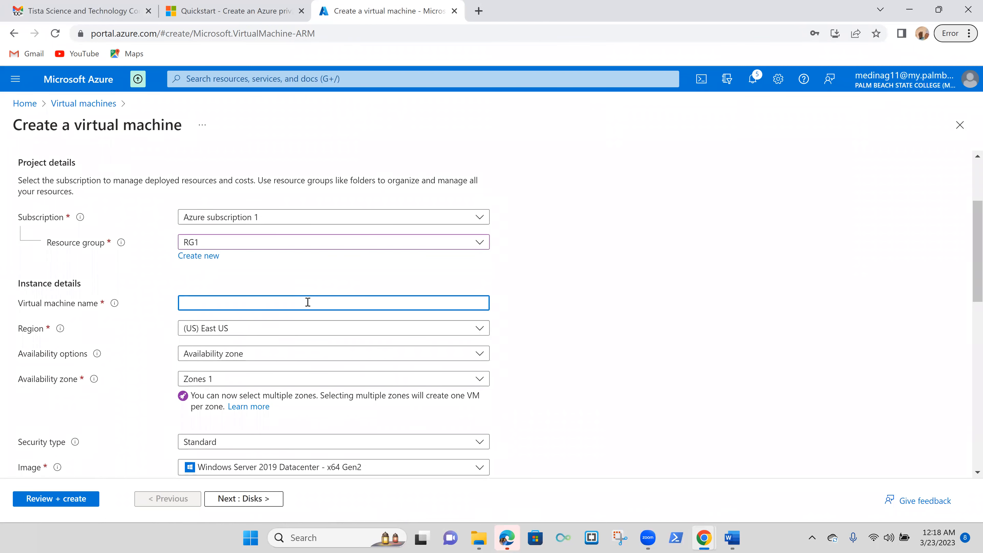
type("VM2")
scroll(304, 351, "down", 4)
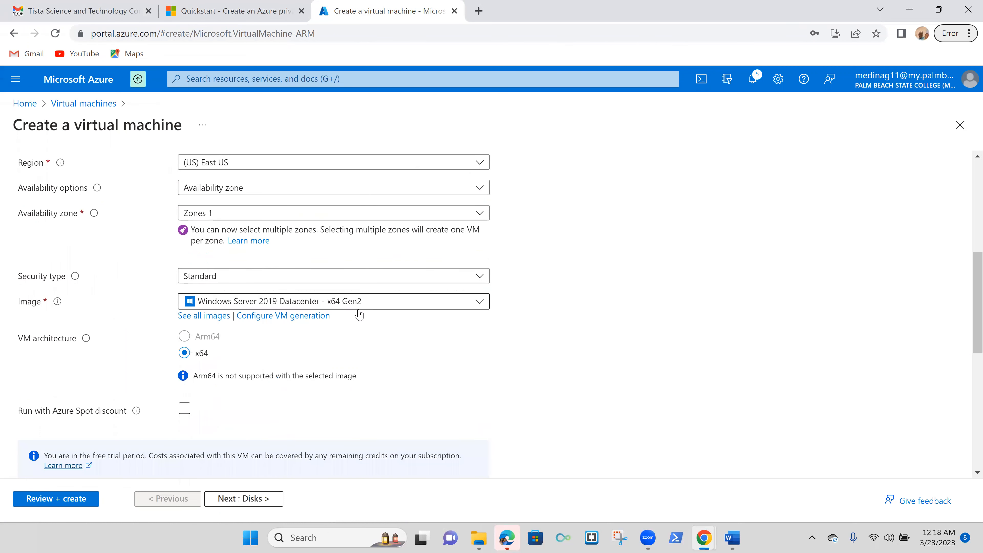
scroll(261, 424, "down", 4)
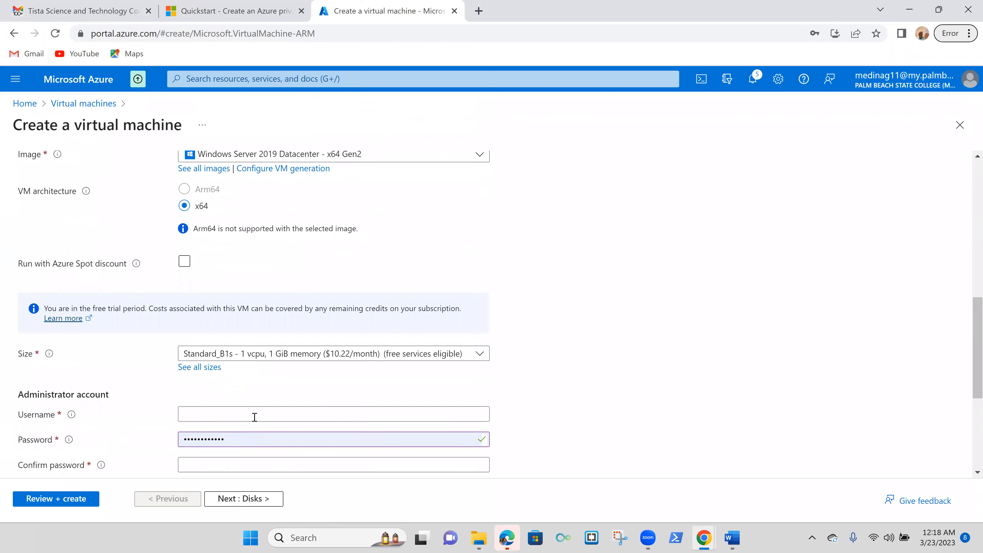
left_click(244, 417)
type("K")
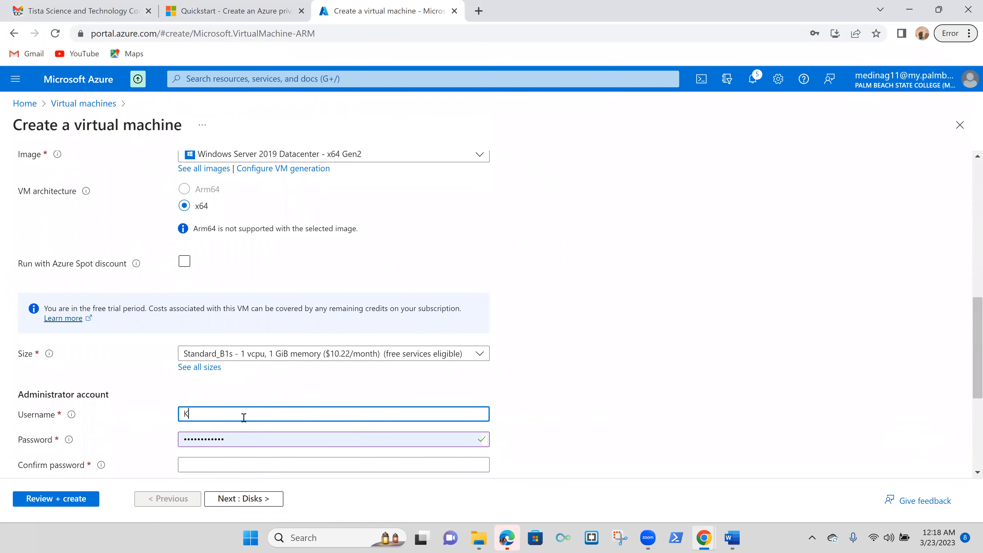
type("alr")
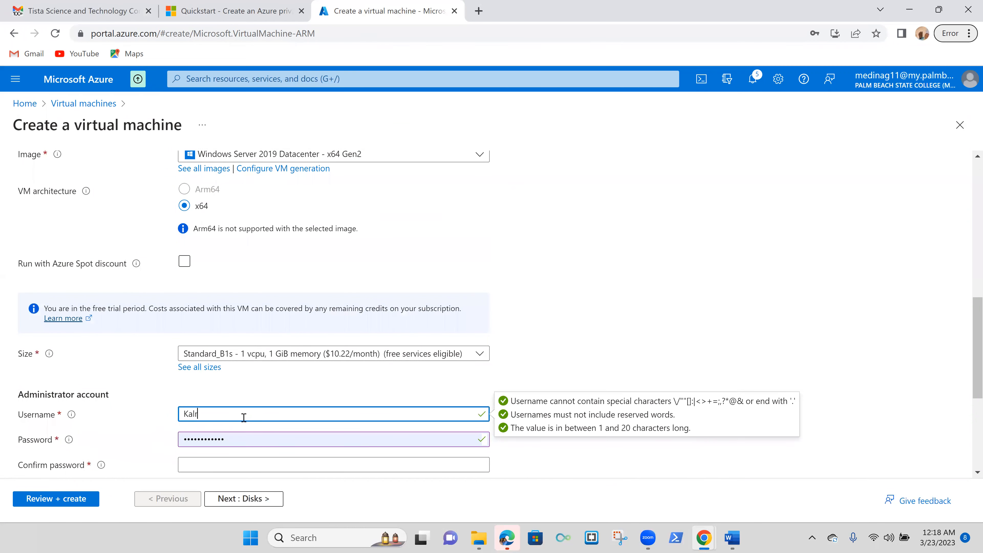
type("l")
Enter and confirm the administrator account password for VM2.
key("Tab")
type("•••••••")
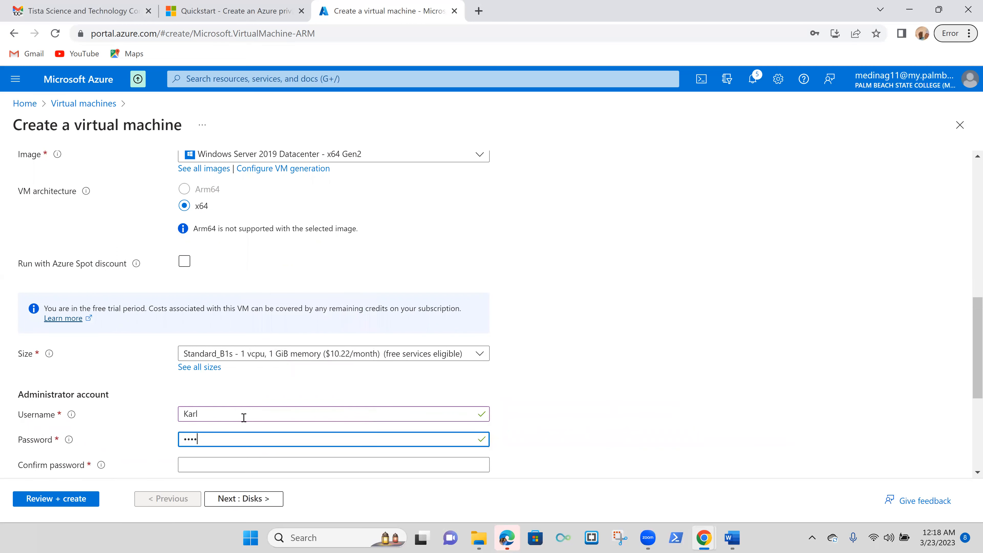
type("••")
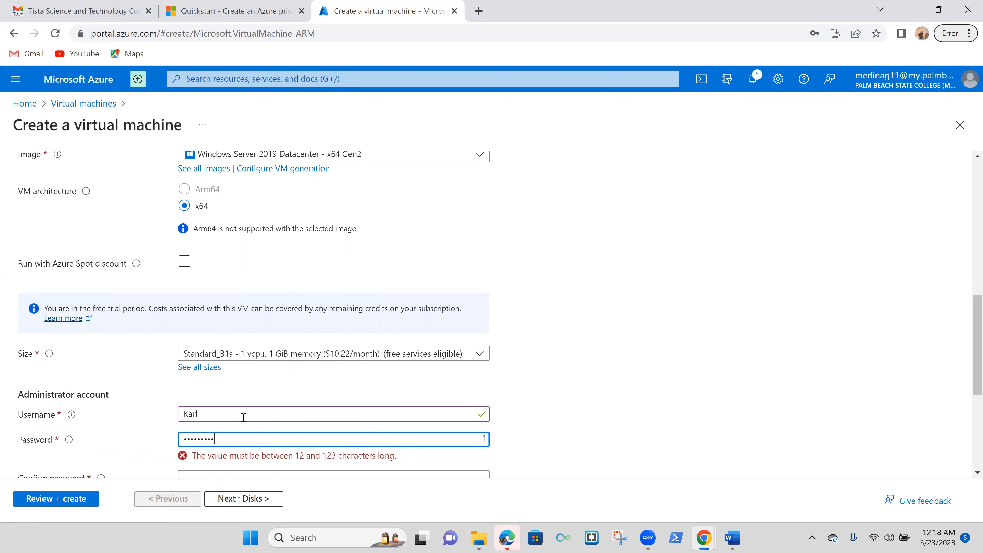
type("•••")
key("Tab")
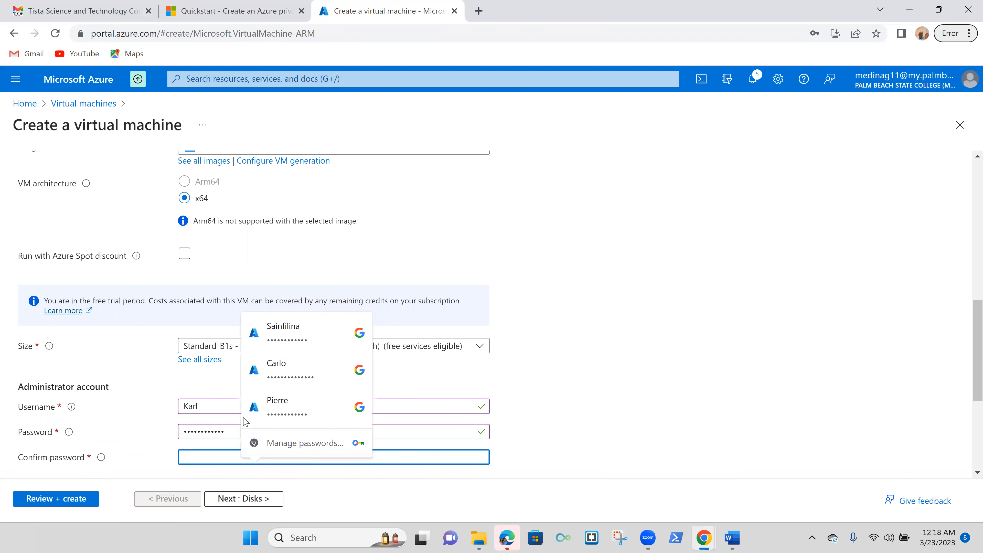
type("••••••••••••")
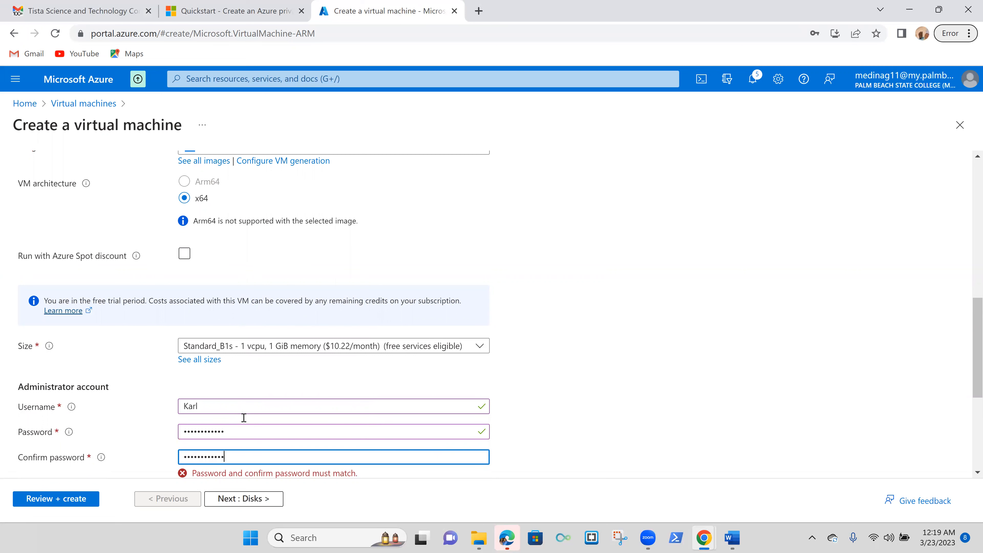
Keep the RDP (3389) inbound port and the default disk settings for VM2.
scroll(244, 418, "down", 5)
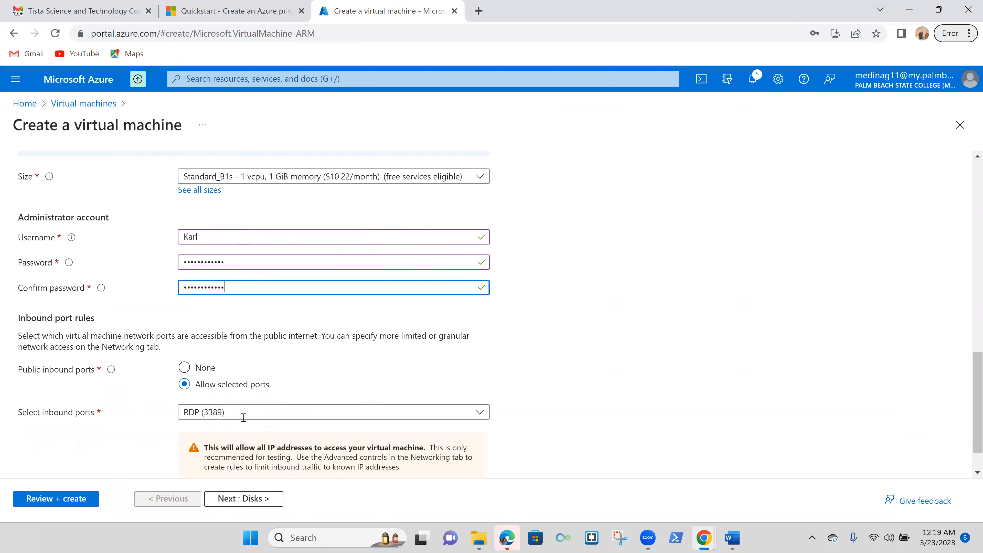
left_click(243, 499)
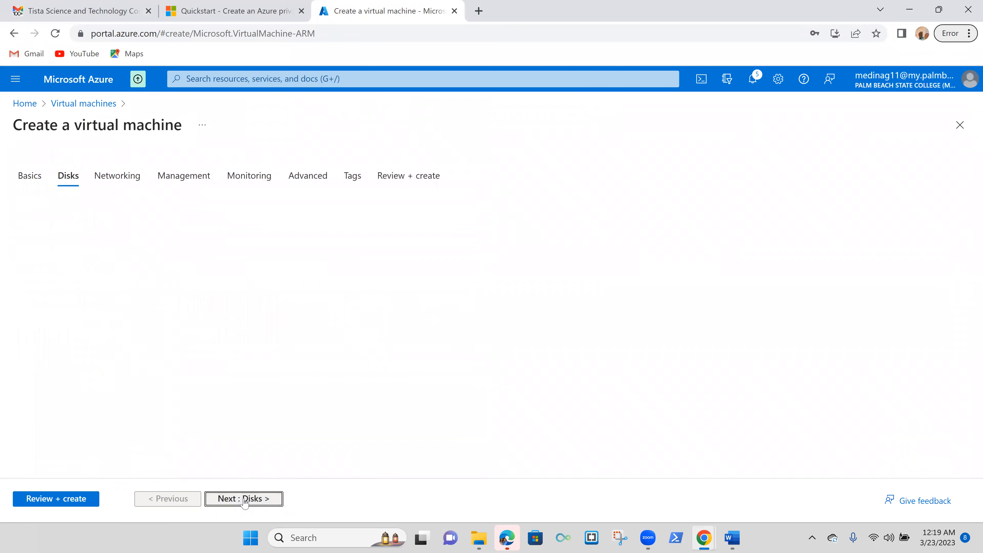
left_click(243, 498)
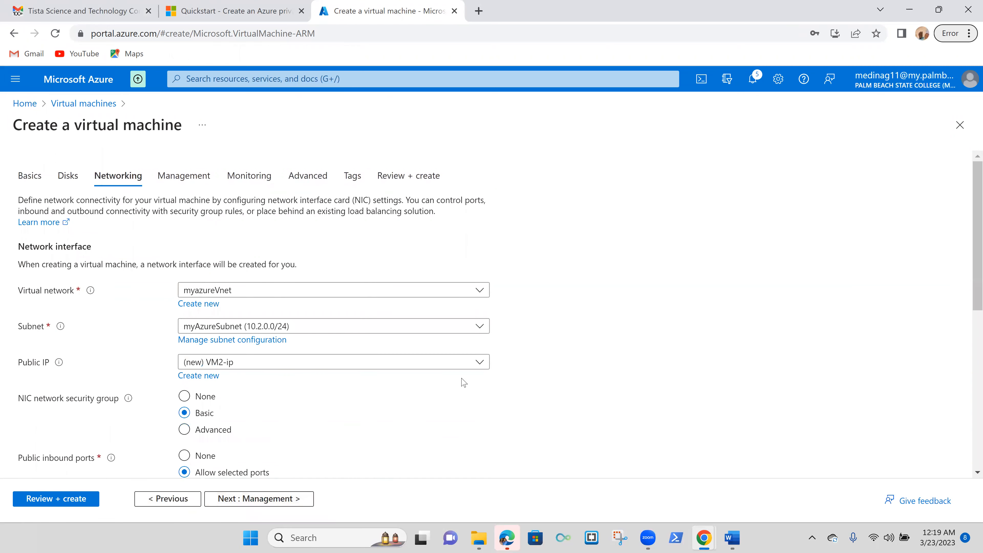
Keep the myazureVnet network with myAzureSubnet and enable deleting the public IP and NIC when the VM is deleted.
scroll(464, 382, "down", 5)
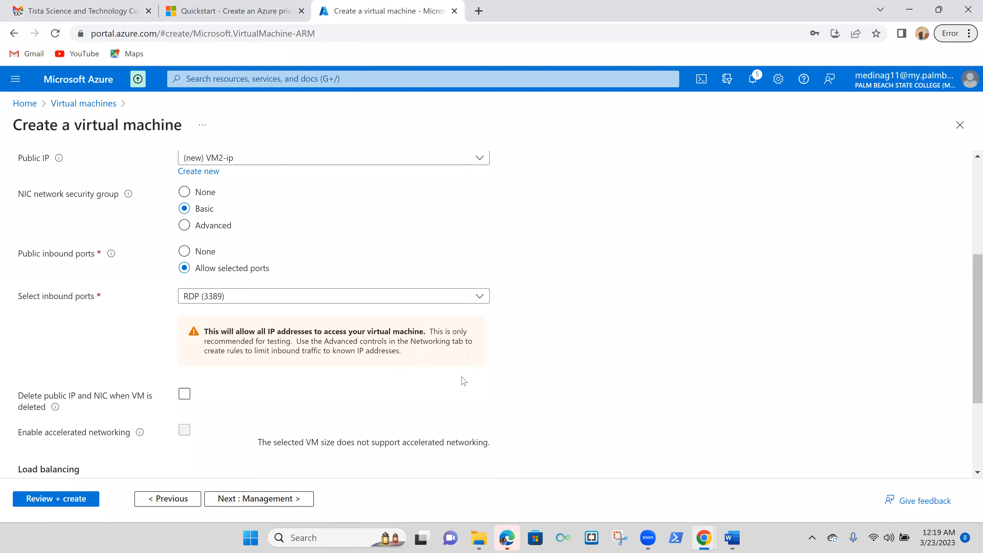
scroll(464, 383, "down", 3)
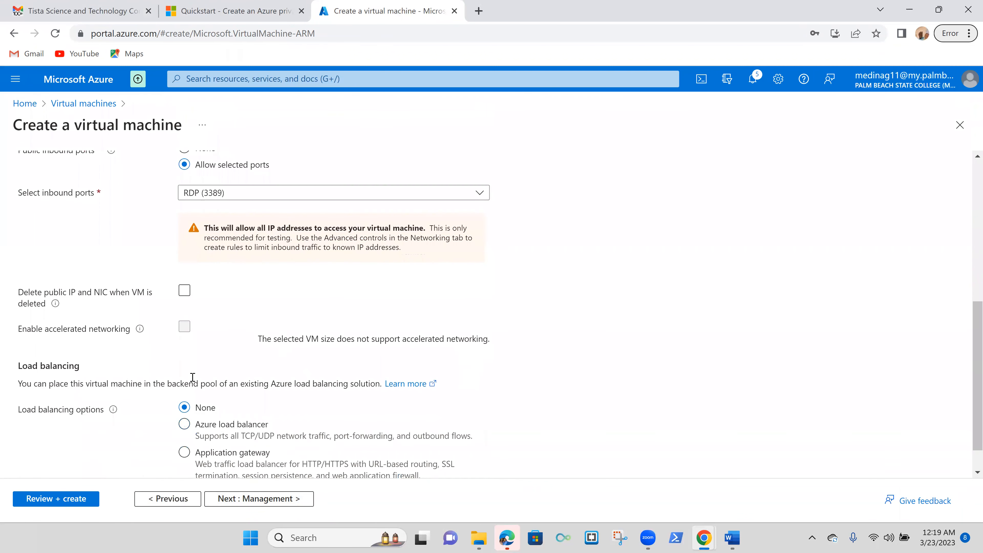
left_click(187, 291)
scroll(272, 363, "down", 1)
left_click(267, 503)
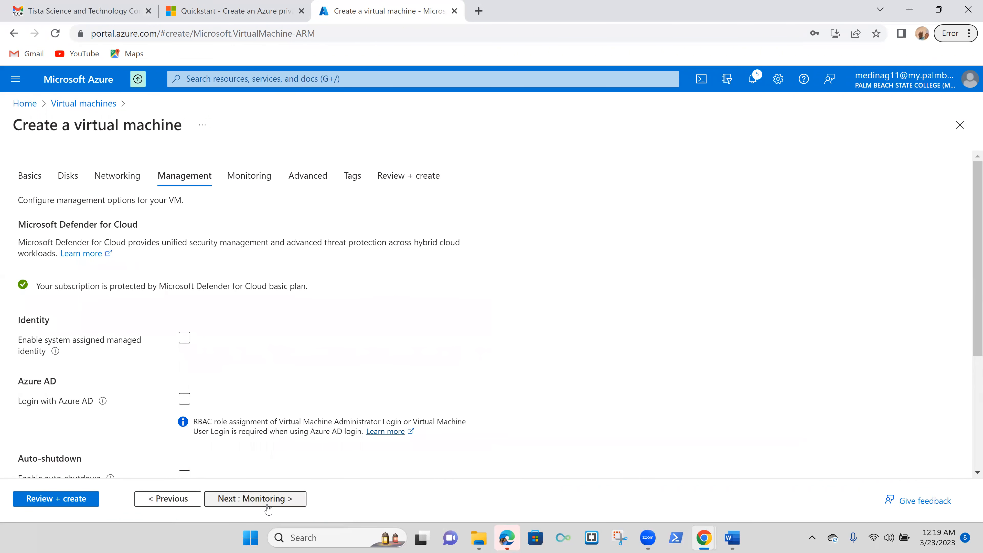
Keep the default management settings and disable boot diagnostics for VM2.
left_click(267, 503)
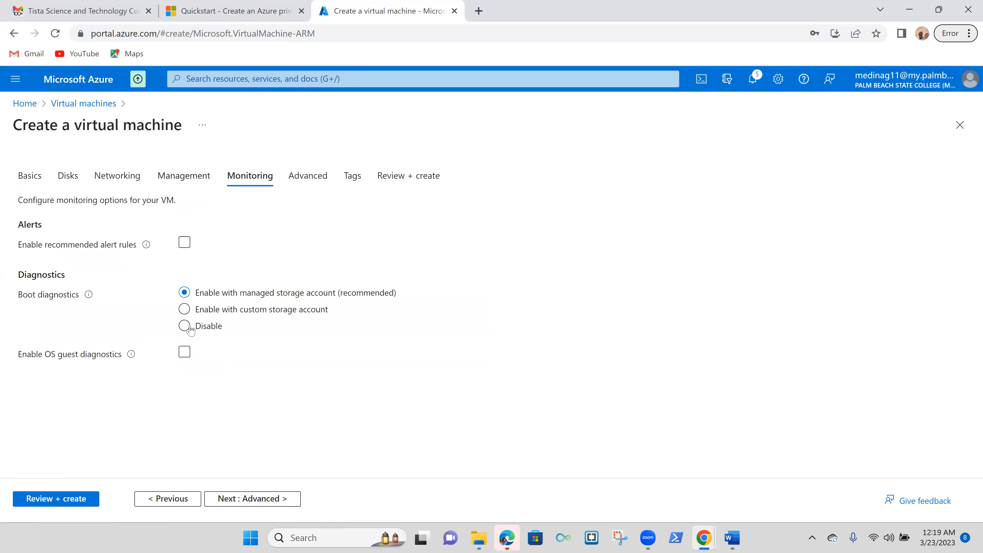
left_click(185, 327)
left_click(263, 500)
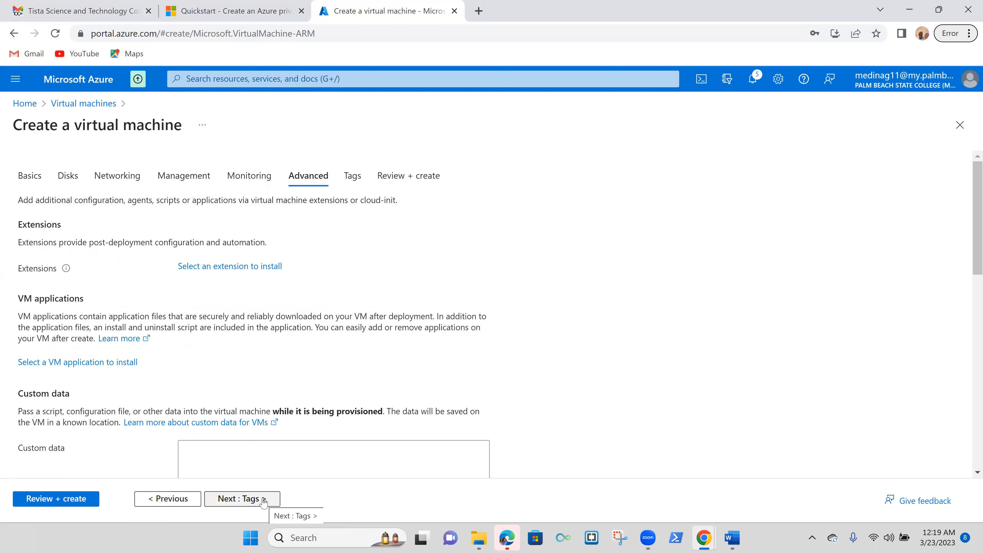
Leave the advanced settings and tags at their defaults, then validate and create VM2.
left_click(263, 500)
left_click(263, 500)
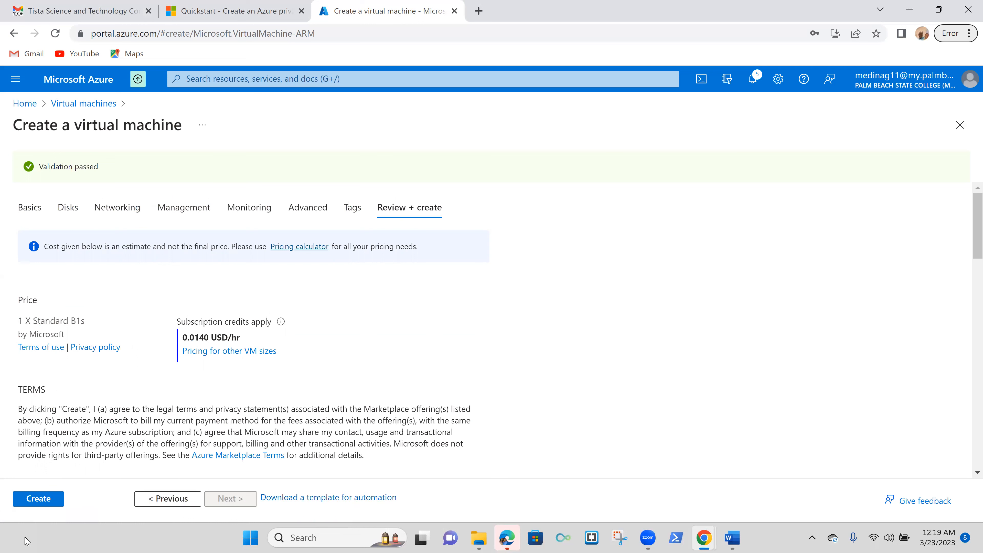
left_click(43, 499)
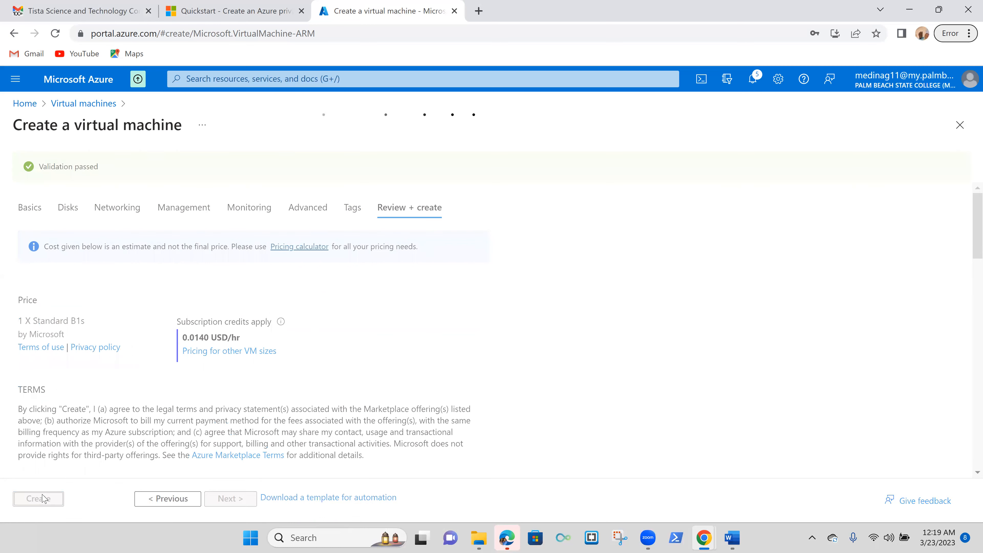
Check the virtual machines list for the newly created machines, reopening and reloading it.
left_click(95, 108)
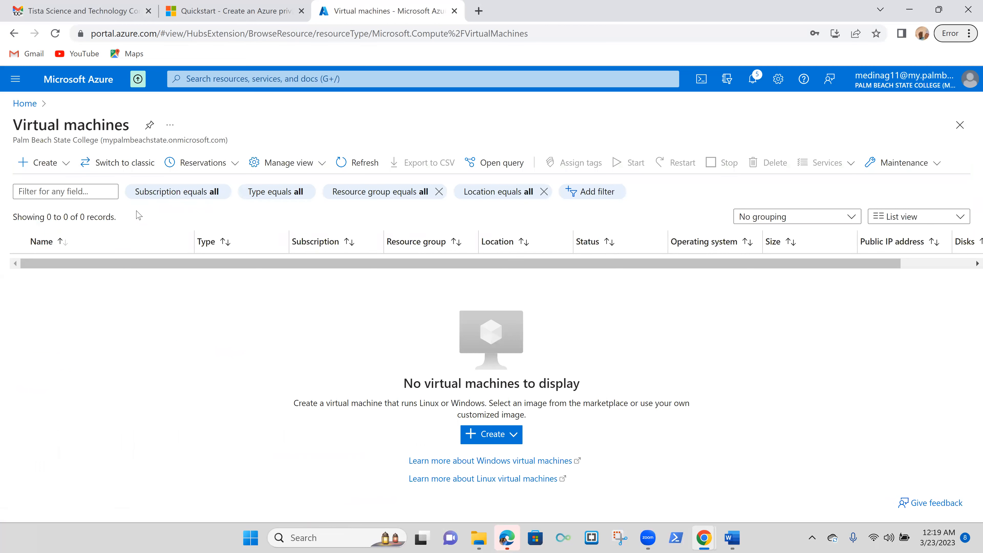
left_click(29, 103)
left_click(247, 157)
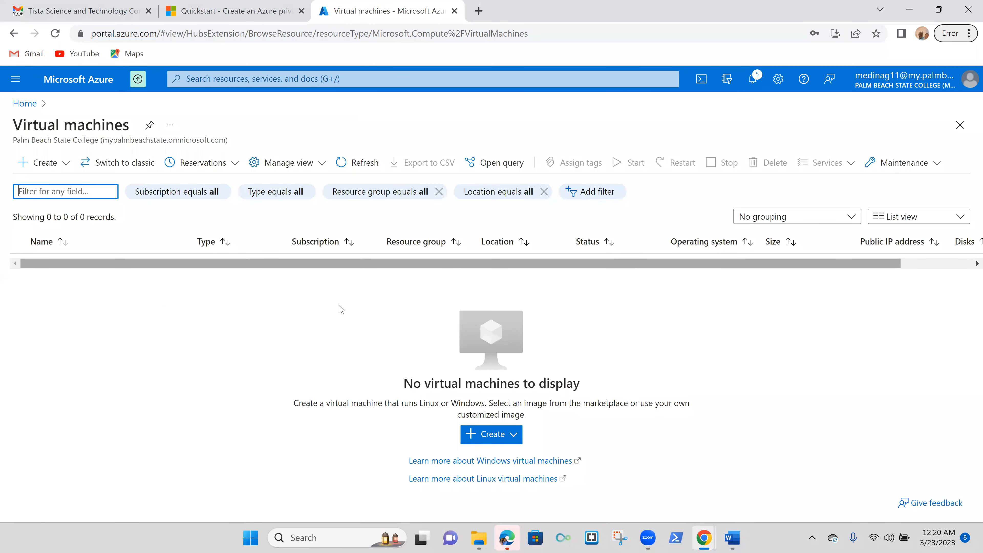
left_click(55, 37)
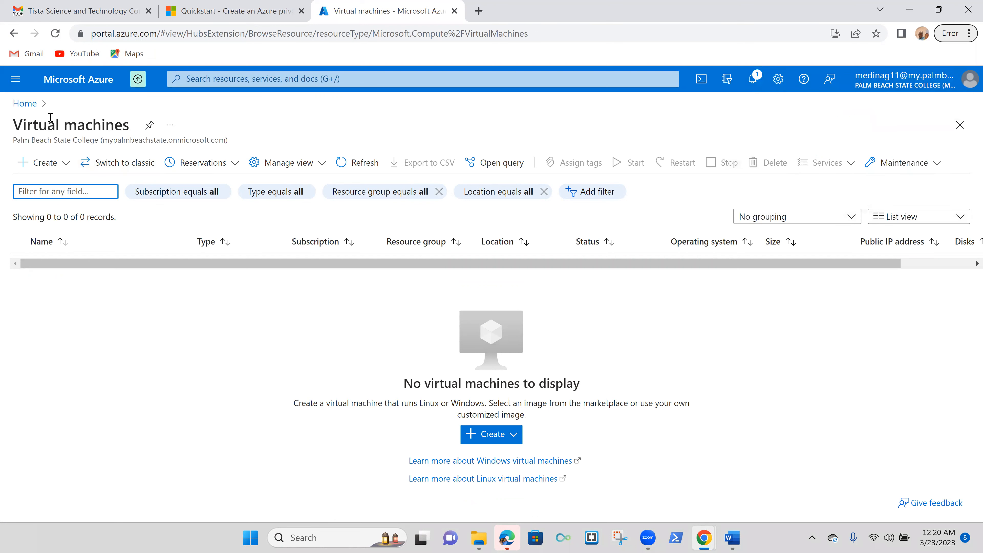
Open the private.contoso.com private DNS zone from resource group RG1.
left_click(32, 111)
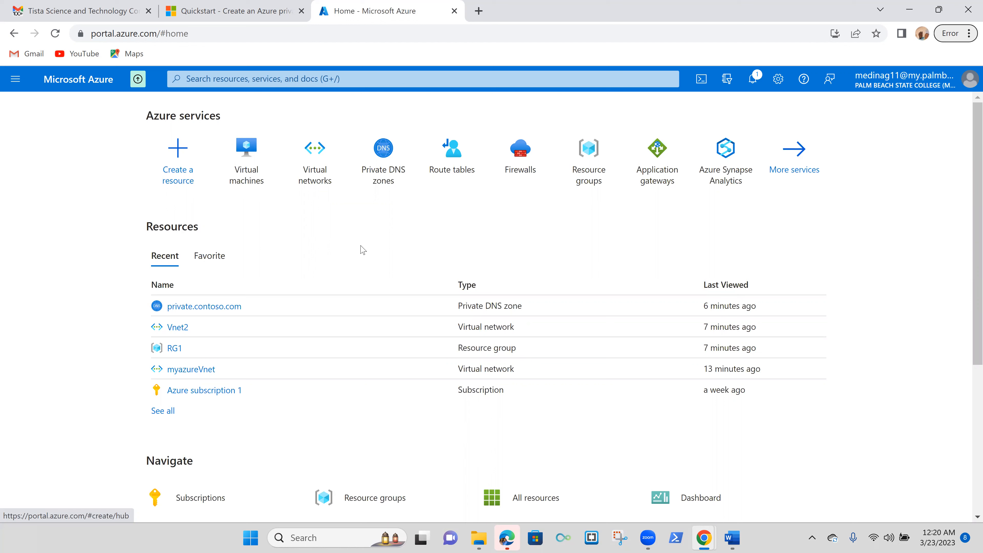
mouse_move(174, 347)
left_mouse_down()
mouse_move(274, 370)
mouse_move(175, 347)
left_mouse_up()
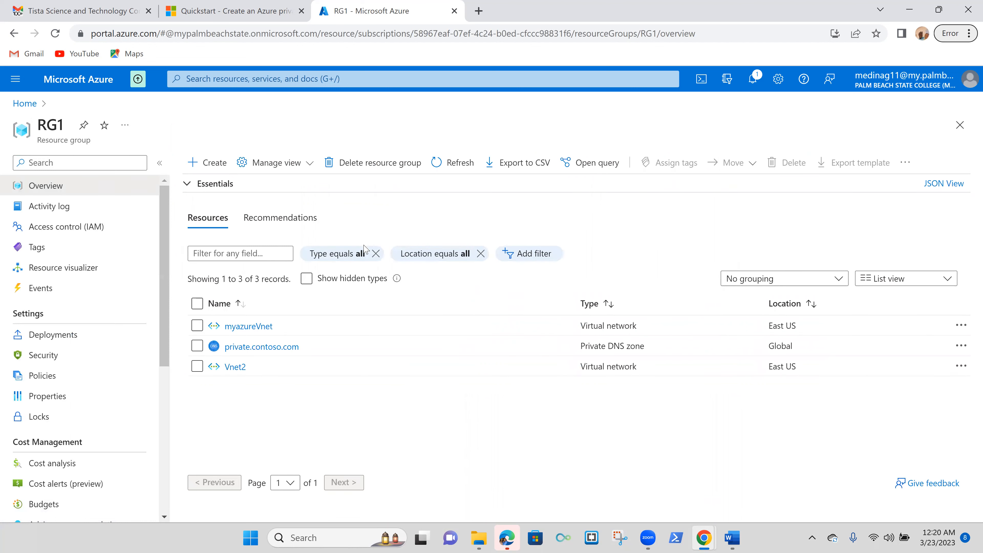
left_click(267, 351)
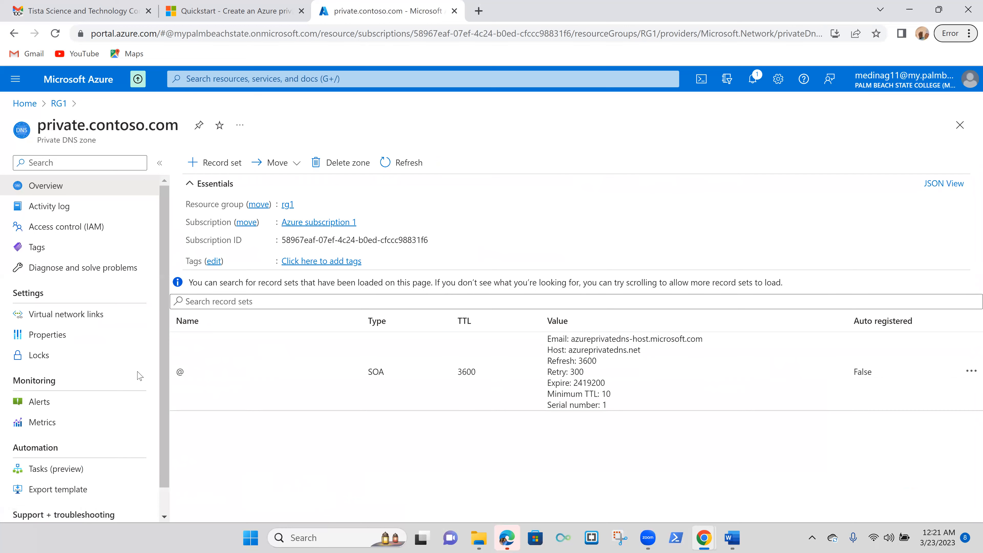
Start a new record set named db in the private.contoso.com zone.
scroll(137, 374, "down", 1)
scroll(138, 375, "up", 1)
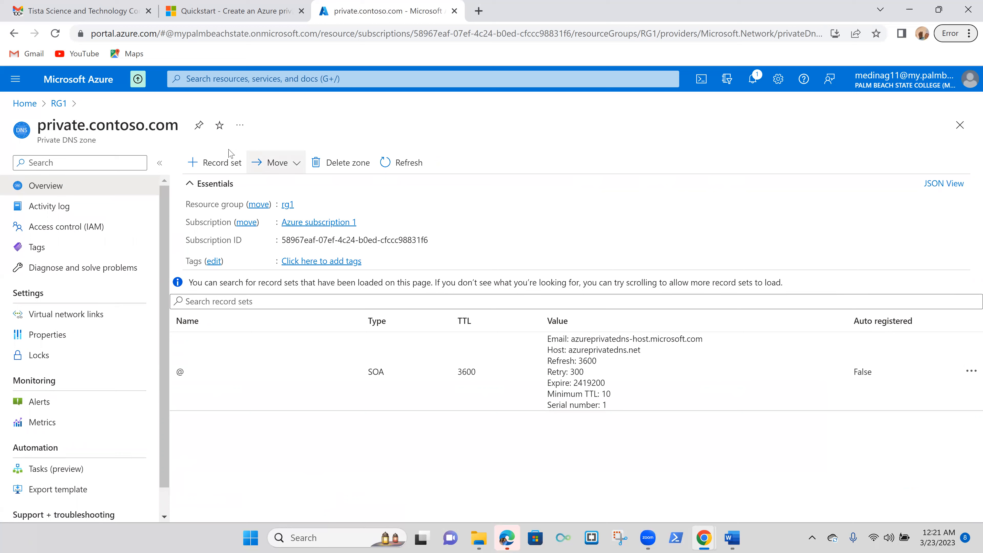
left_click(220, 162)
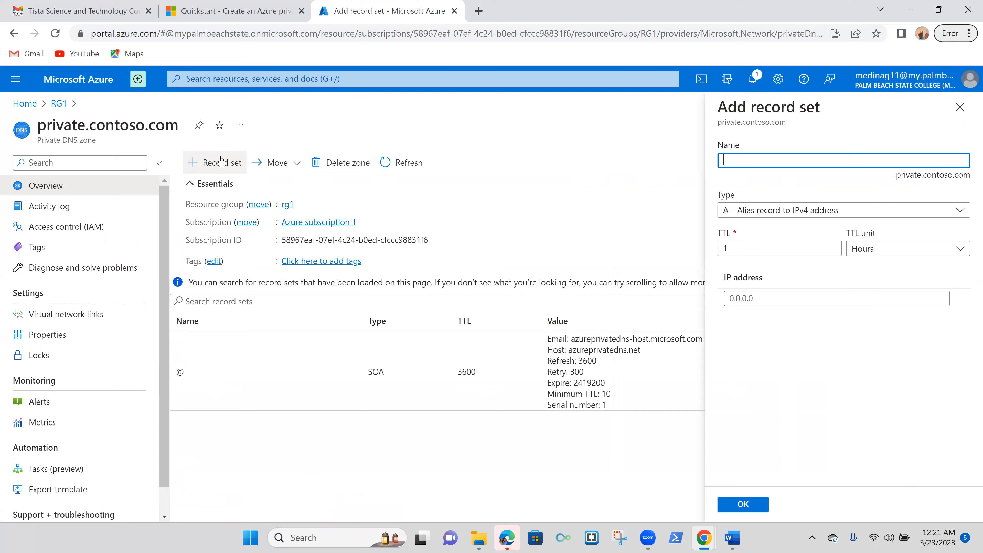
type("db")
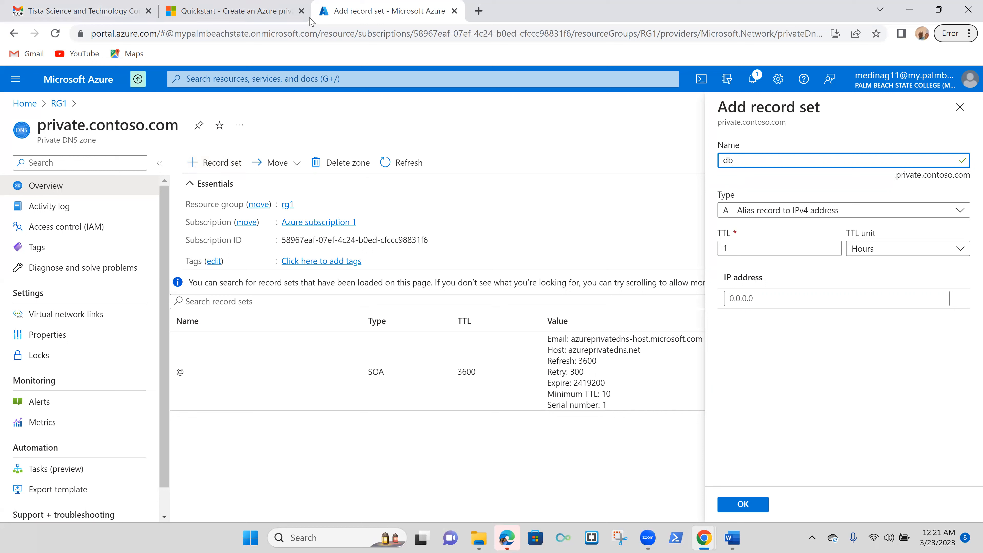
Open the Azure portal in a new browser tab and check its virtual machines list, reloading the page.
left_click(478, 11)
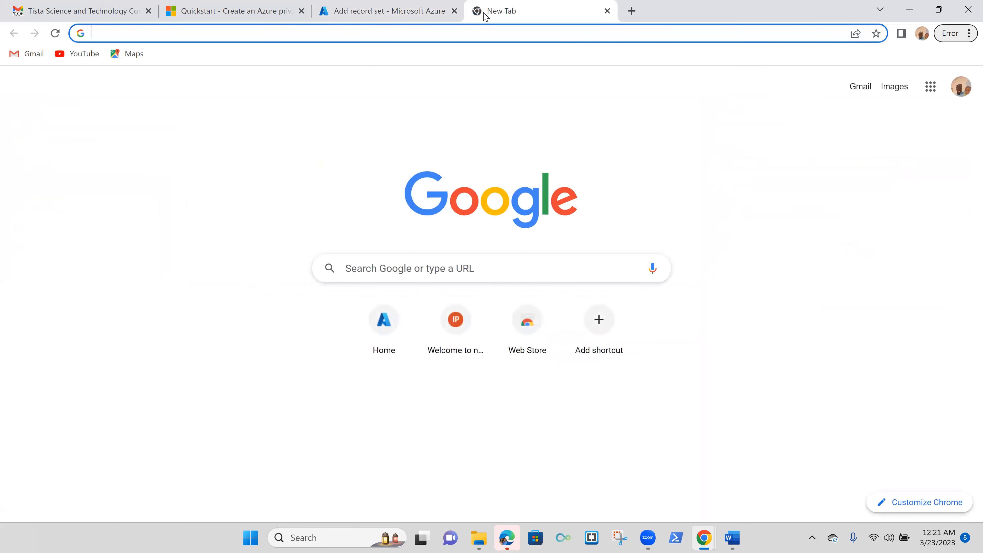
left_click(389, 321)
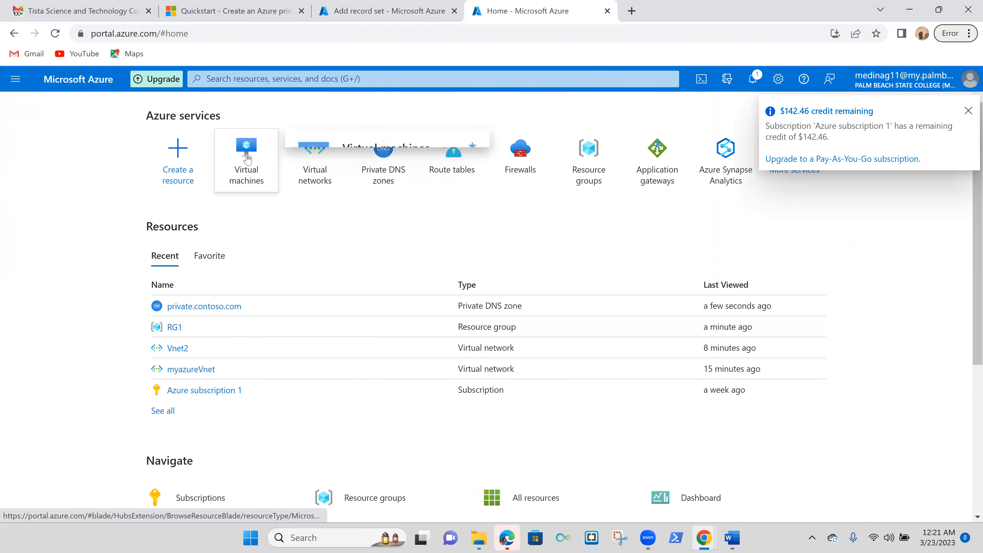
left_click(248, 159)
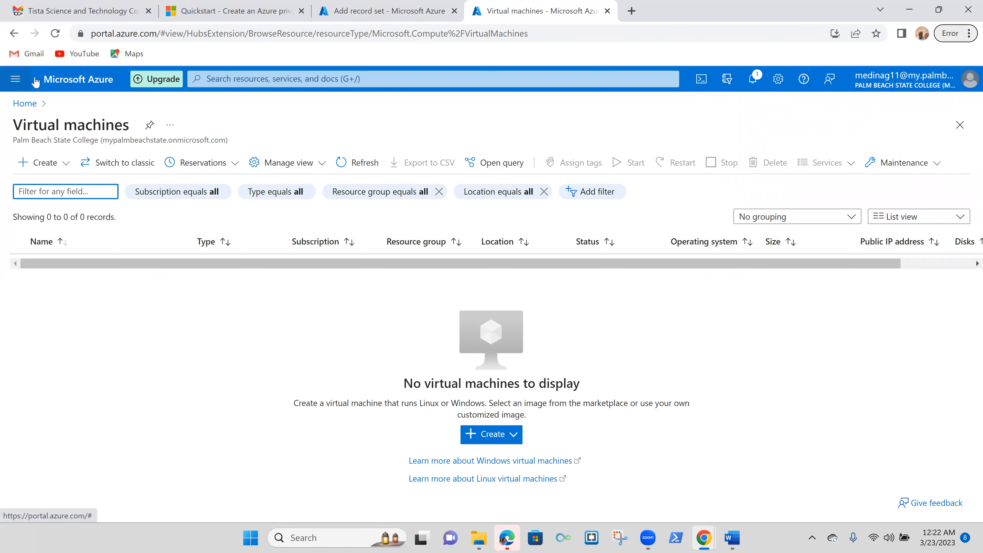
left_click(56, 33)
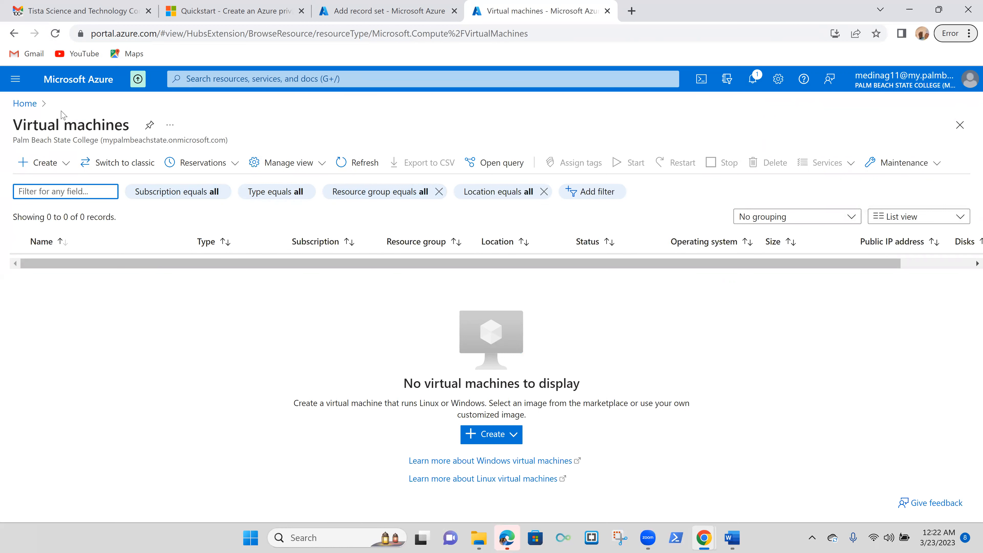
Reload the Azure portal home page and reopen the virtual machines list to check for the created machines.
left_click(26, 103)
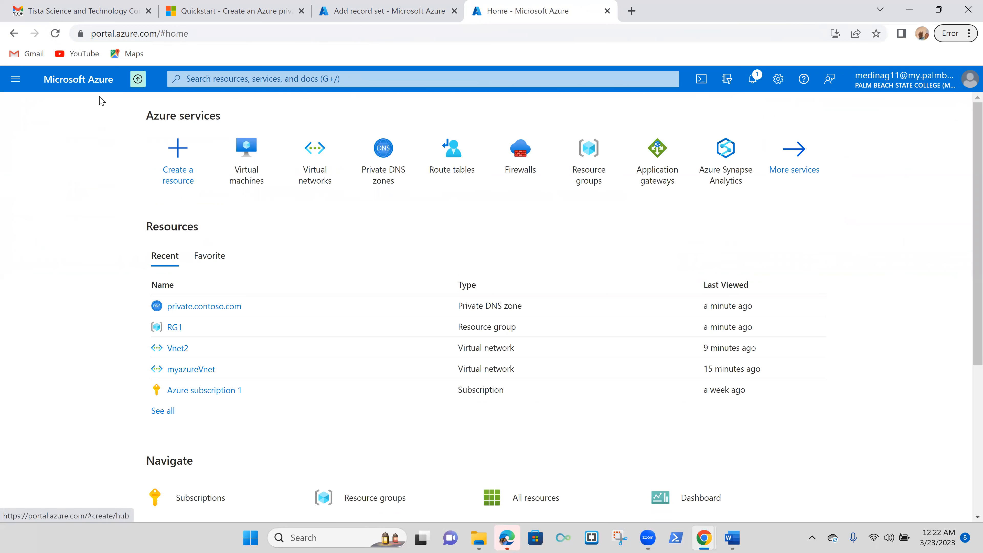
left_click(56, 34)
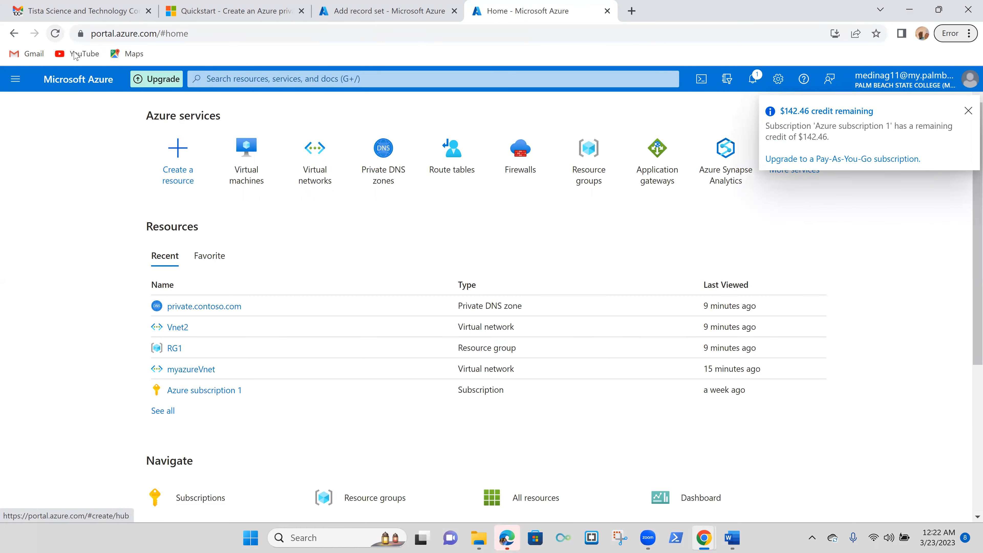
left_click_drag(246, 158, 363, 159)
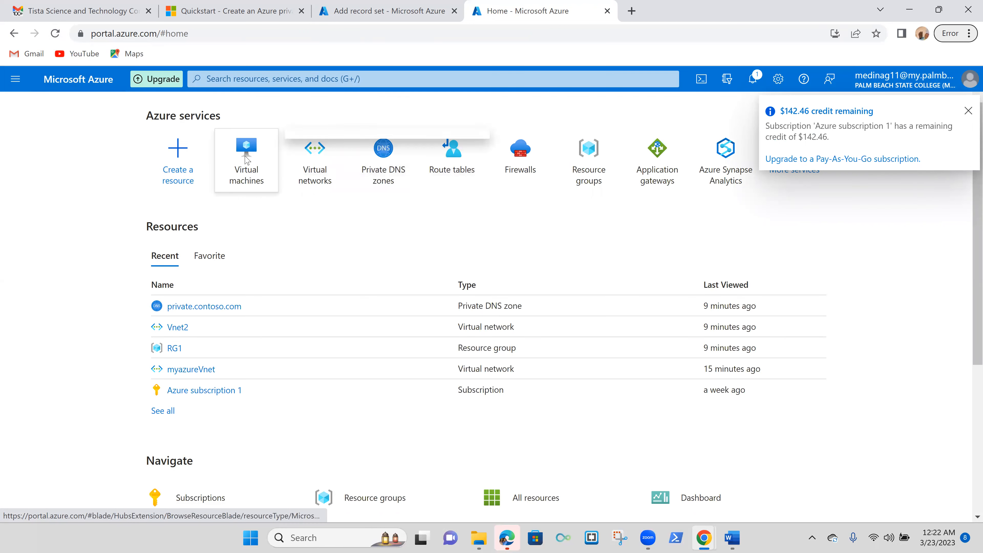
left_click(245, 158)
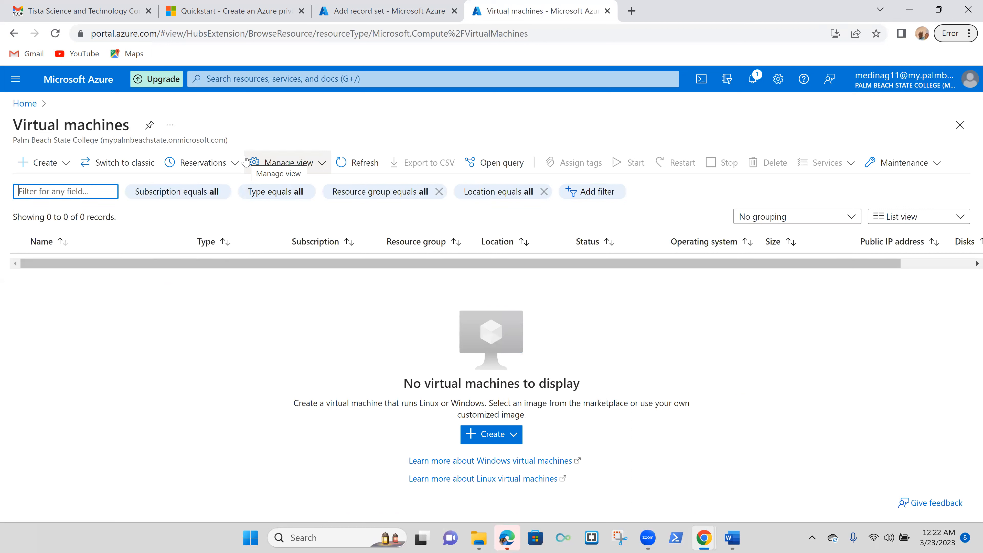
Check the portal notifications for deployment messages and refresh the virtual machines list.
left_click(755, 82)
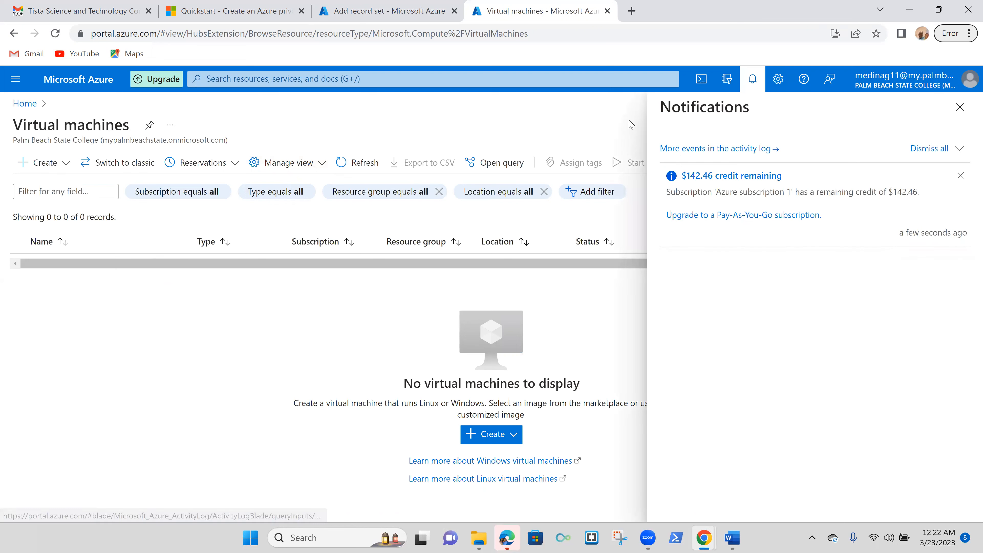
left_click(961, 108)
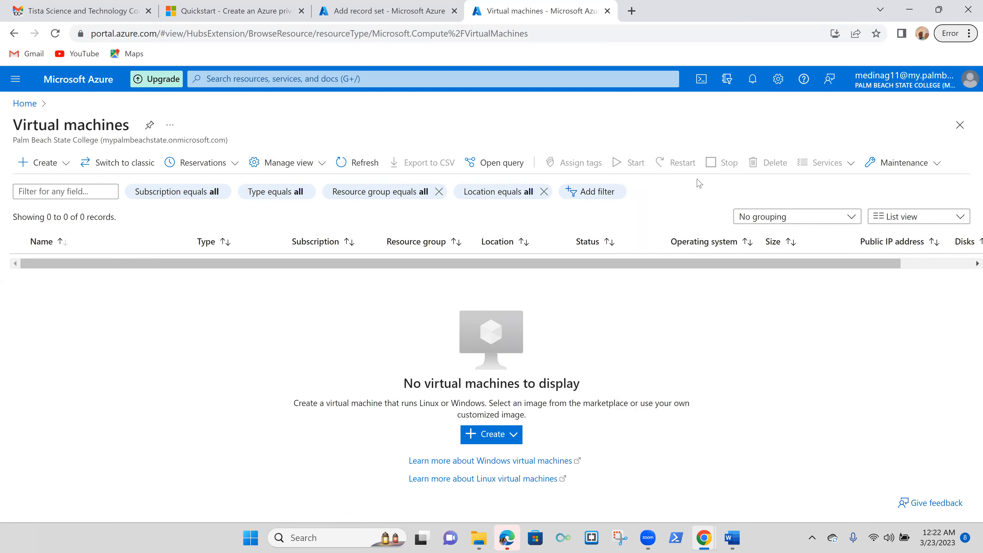
left_click(354, 162)
left_click(354, 165)
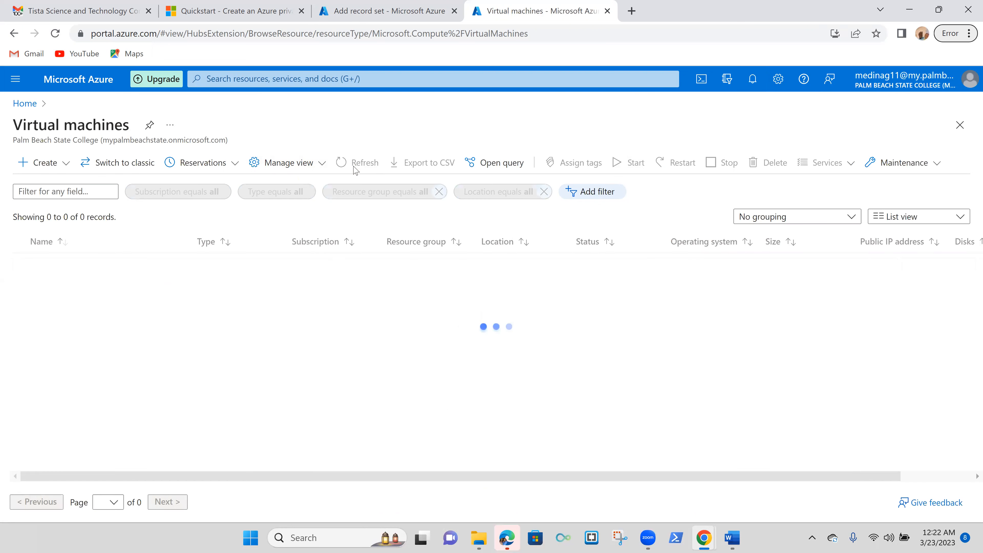
left_click(354, 164)
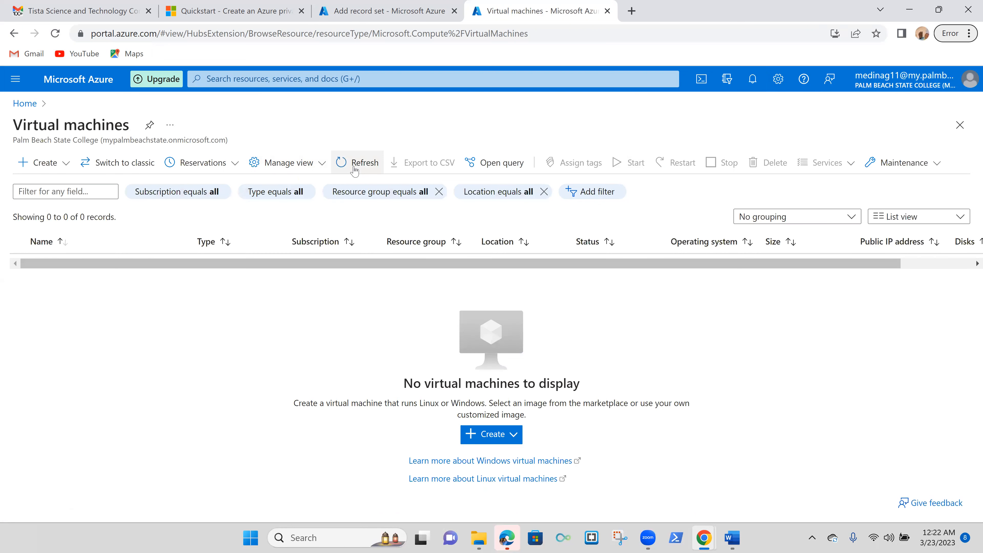
Start a new Azure virtual machine in resource group RG1 and name it VM1.
left_click(503, 436)
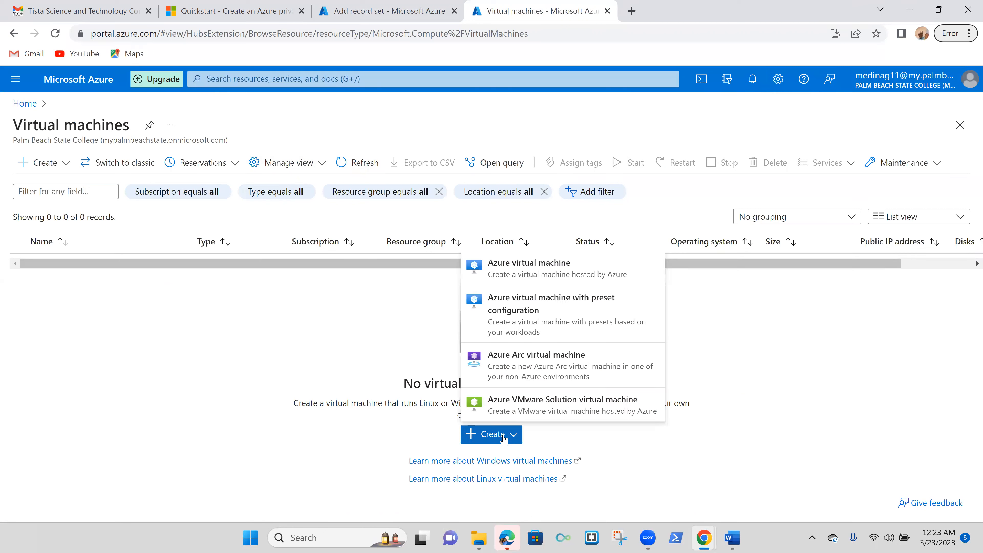
left_click(566, 278)
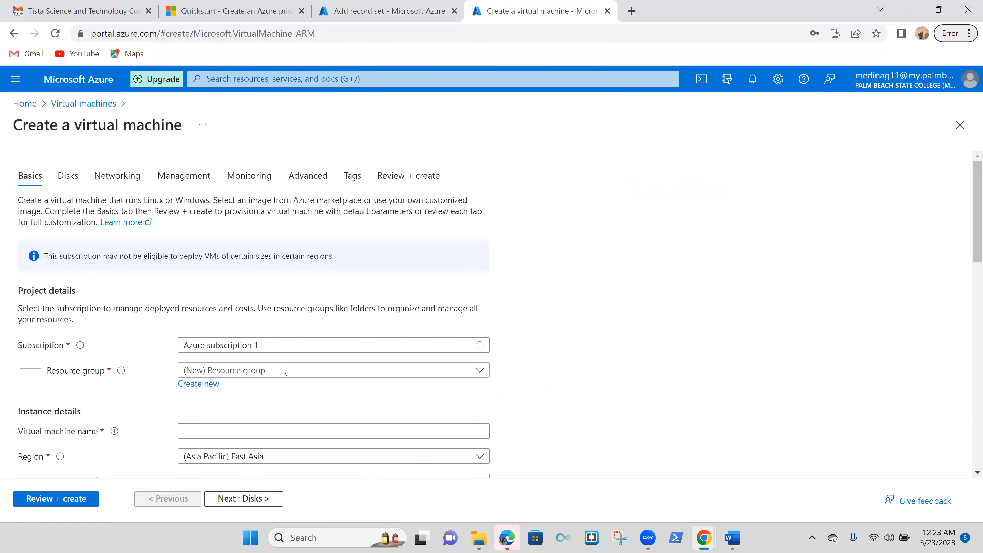
left_click(295, 374)
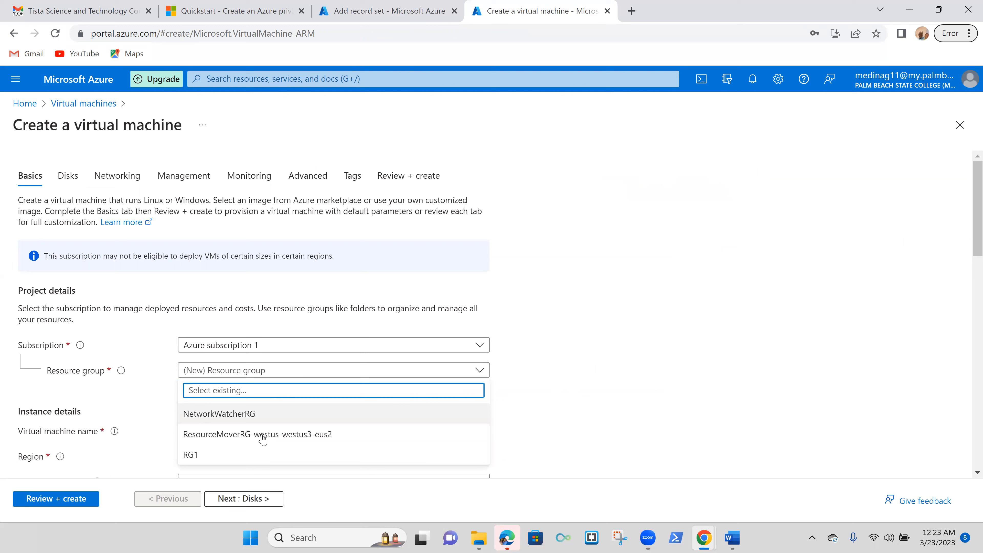
left_click(255, 455)
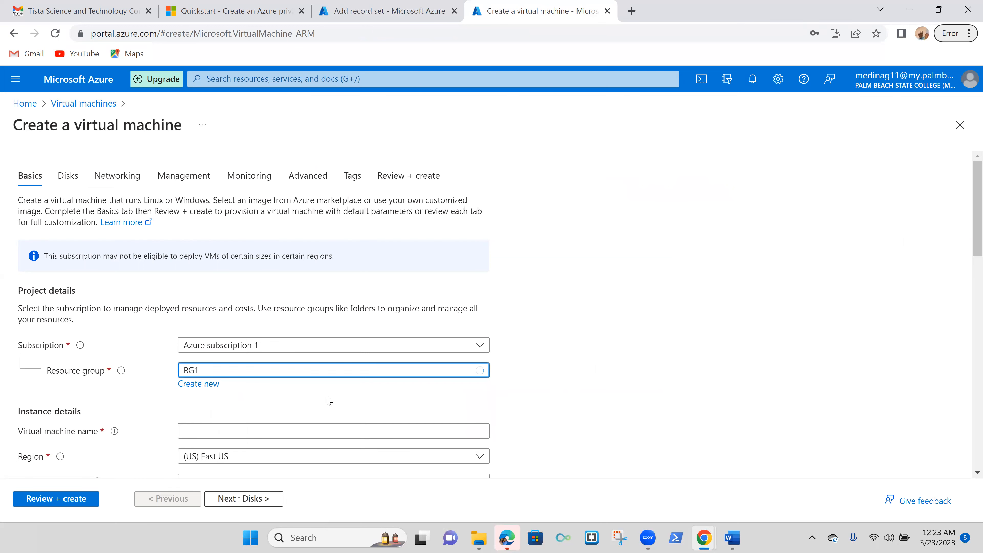
scroll(327, 402, "down", 3)
left_click(318, 308)
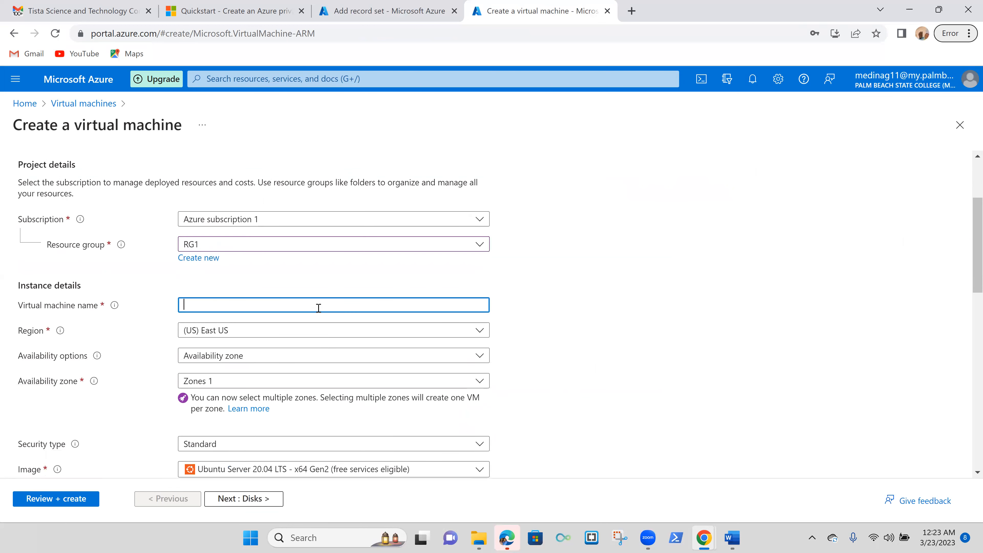
type("VM1")
Set VM1's image to Windows Server 2016 Datacenter - x64 Gen2.
scroll(318, 308, "down", 3)
left_click(350, 340)
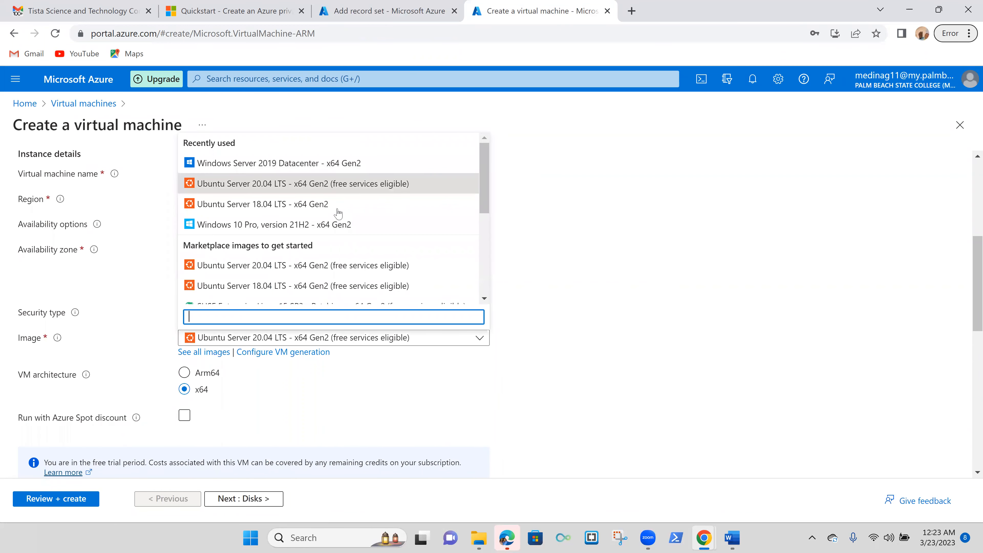
scroll(338, 228, "down", 4)
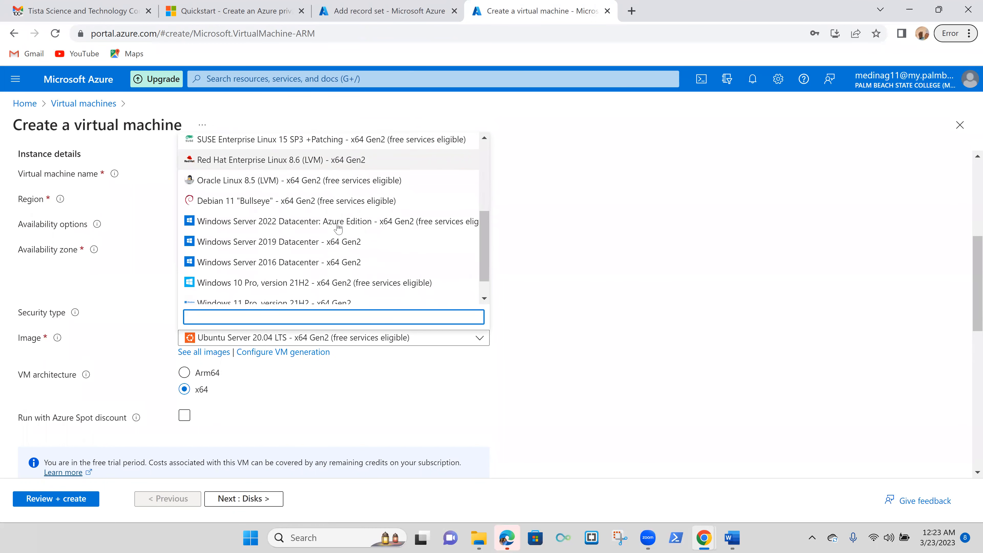
left_click(335, 263)
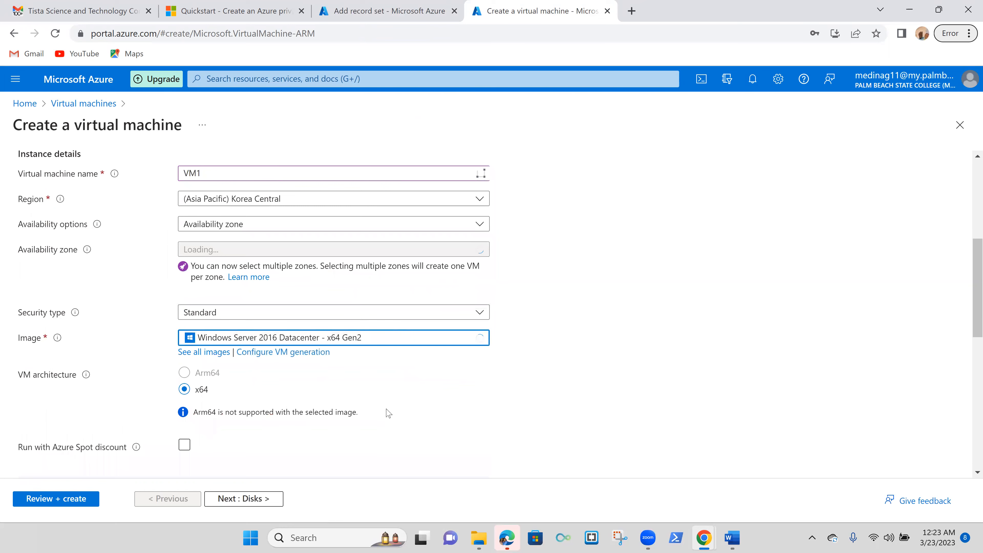
Enter the administrator account's username for VM1.
scroll(388, 411, "down", 3)
scroll(388, 411, "down", 3)
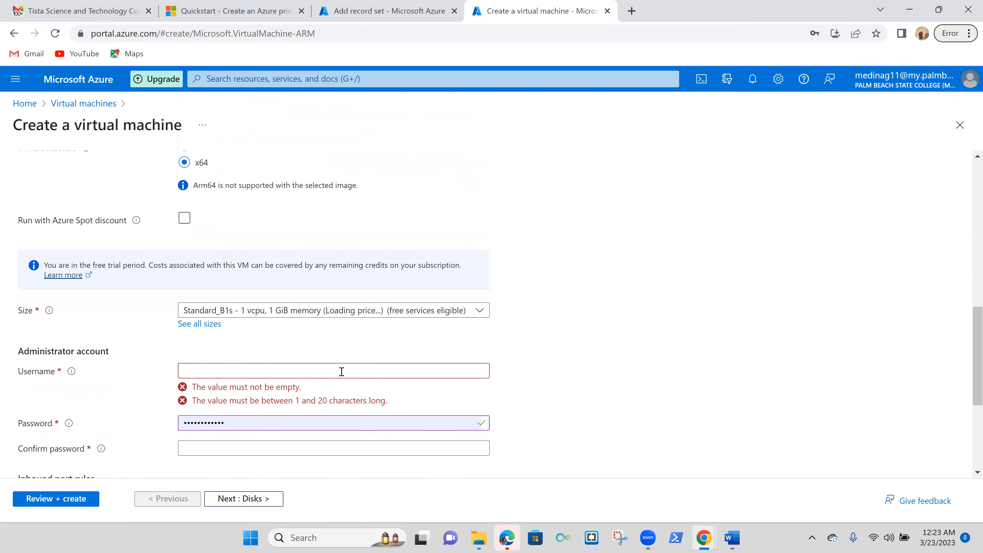
left_click(341, 371)
type("Karl")
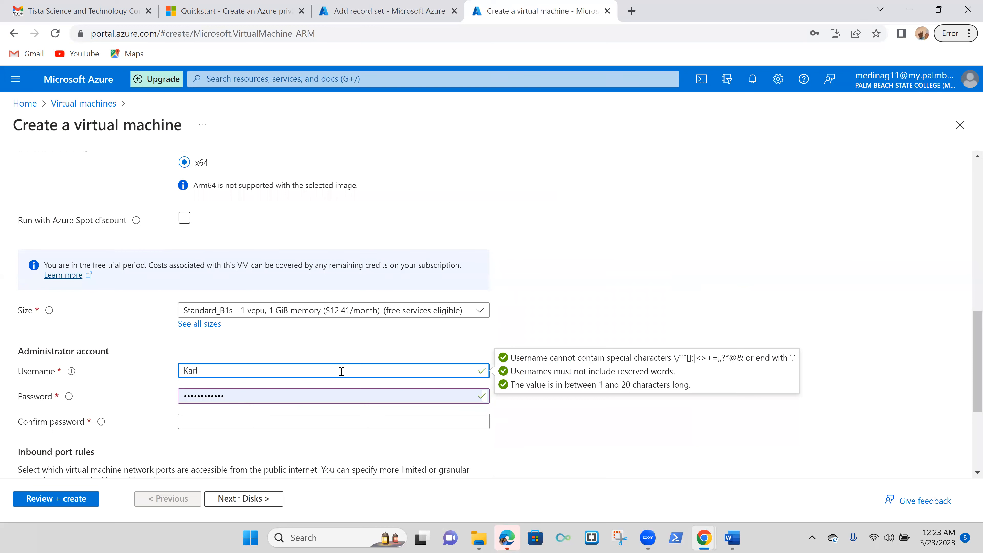
key("Tab")
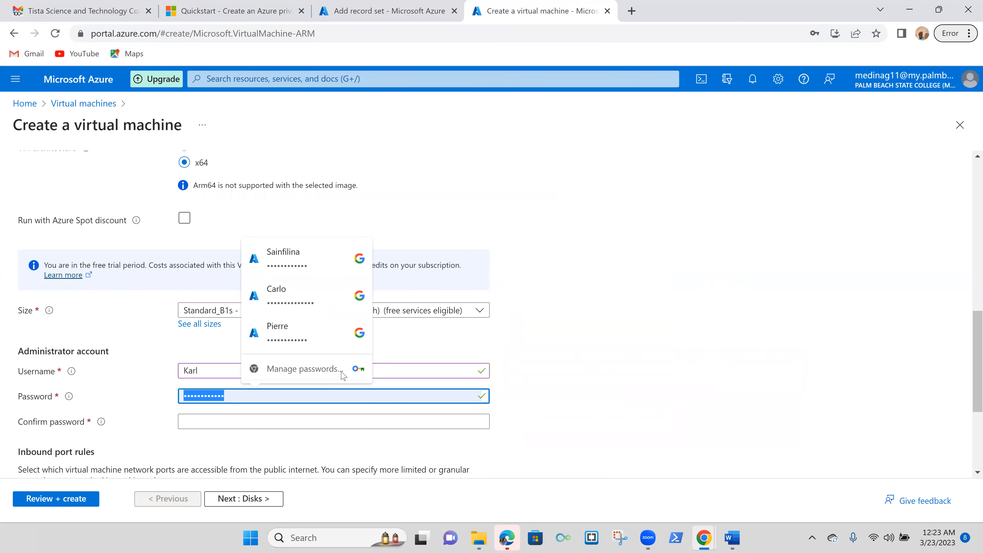
Try to replace the prefilled administrator password with a new one and repeat it in the confirmation field.
key("BackSpace")
type("•••••")
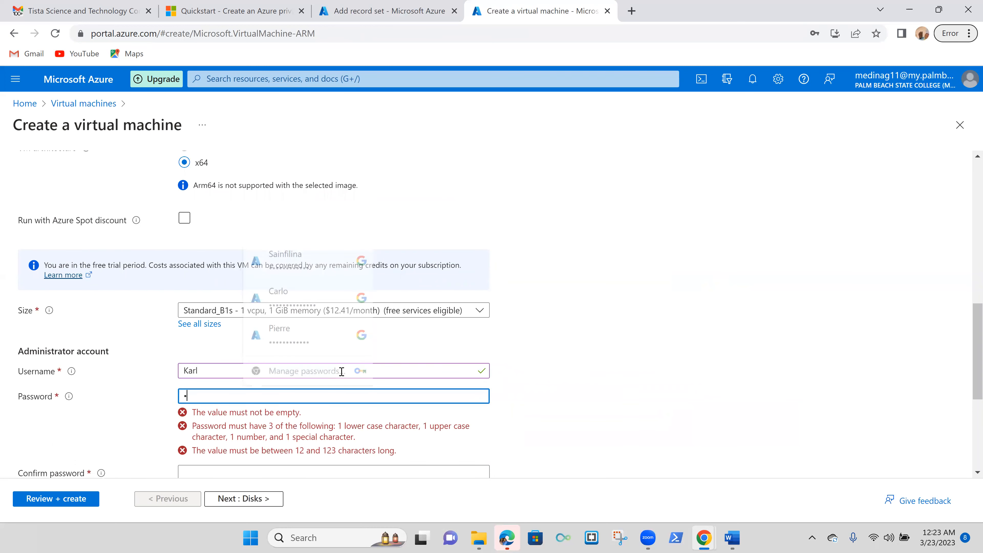
type("••••")
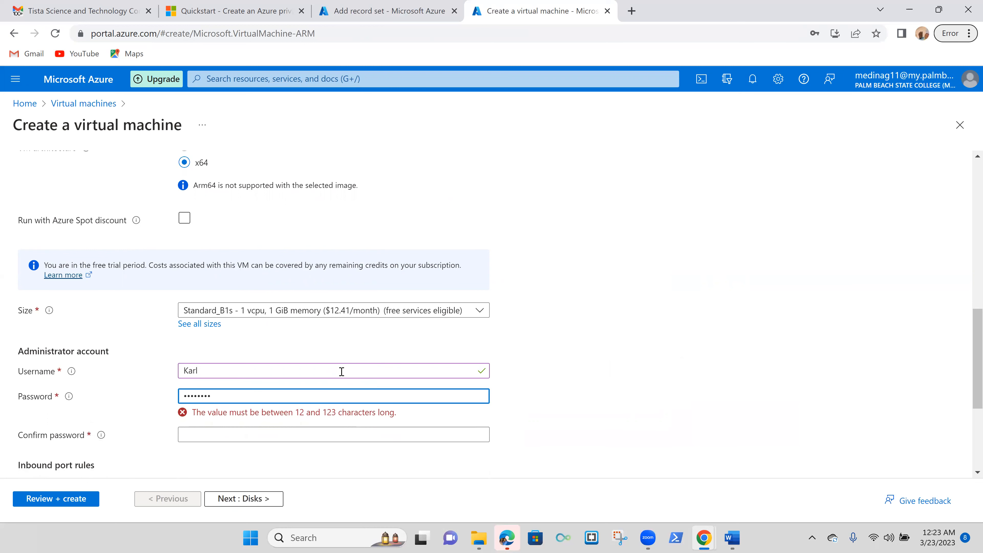
key("BackSpace")
key("BackSpace")
key("BackSpace")
key("BackSpace")
key("BackSpace")
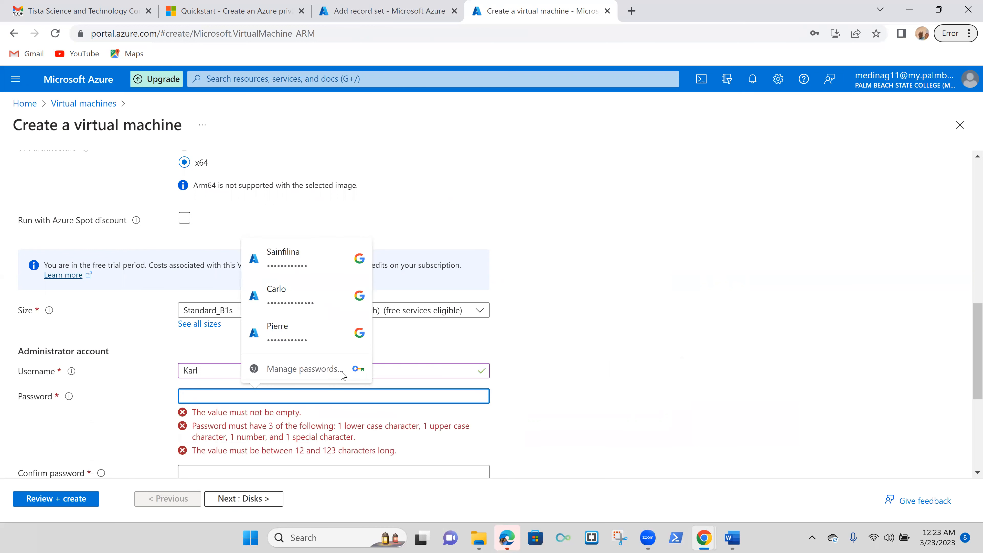
type("••••••••")
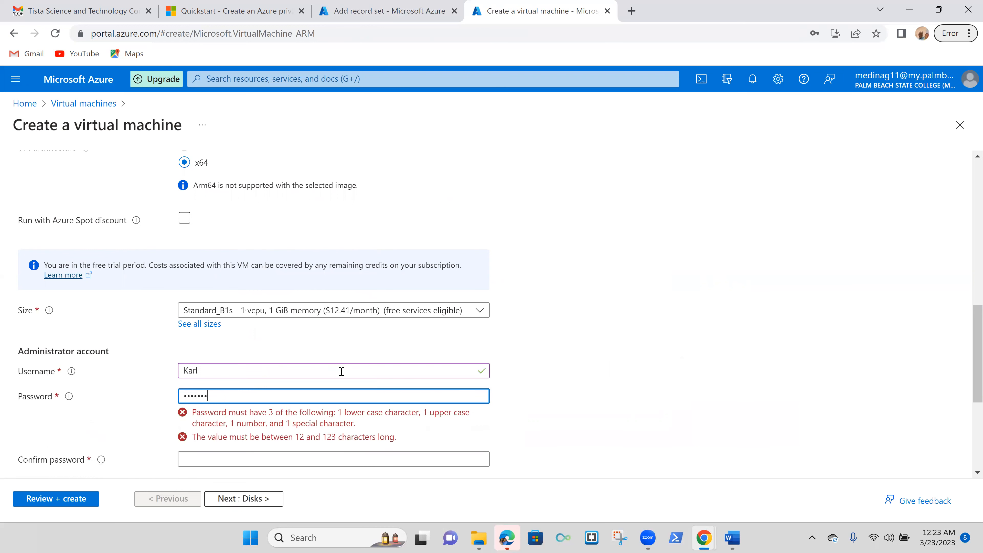
type("••••")
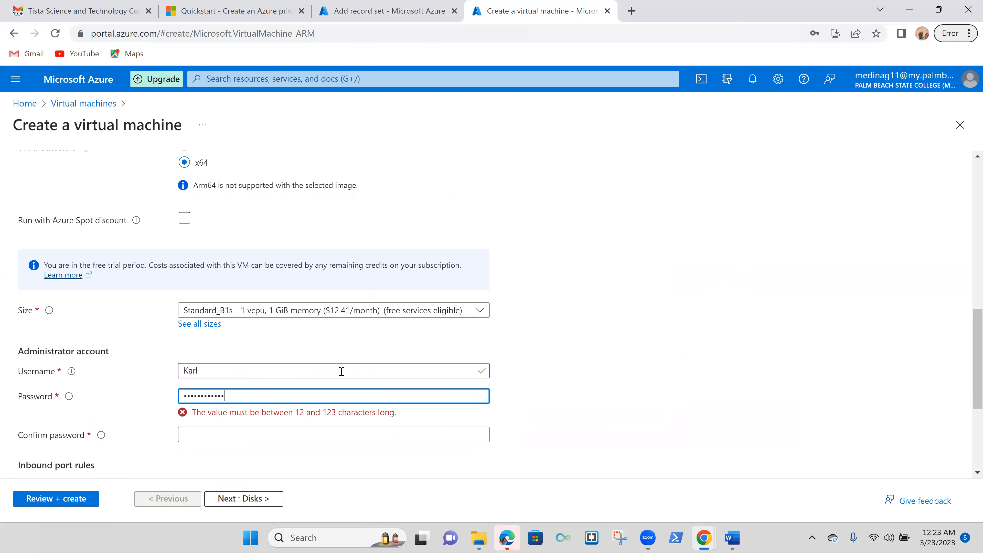
key("Tab")
type("•••••••")
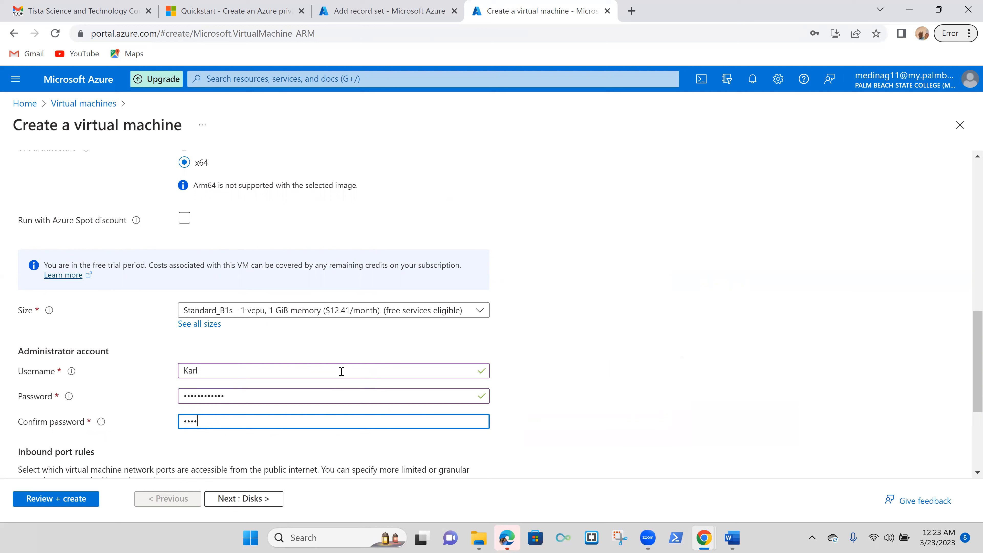
type("•••••")
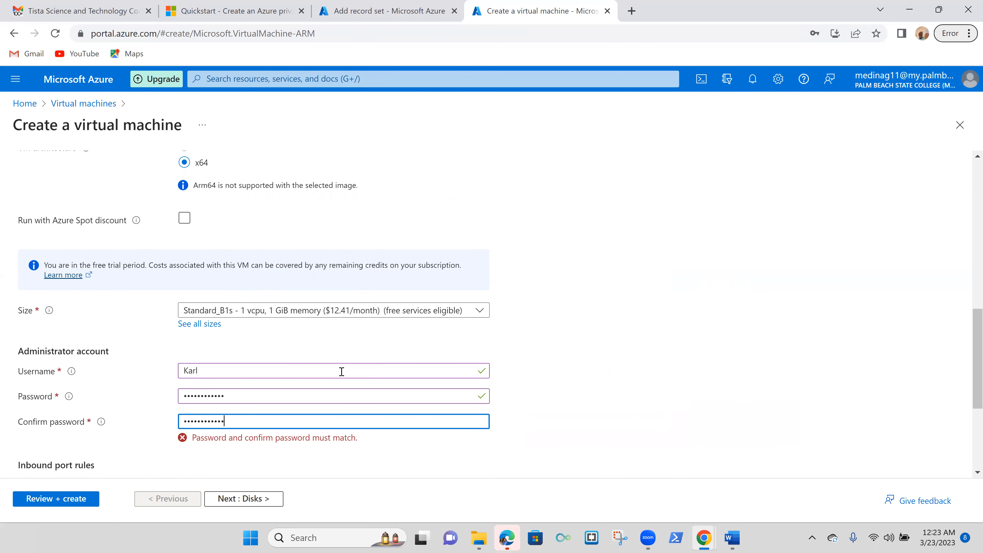
Re-enter the confirmation password and the administrator password so that the two match.
scroll(342, 372, "down", 3)
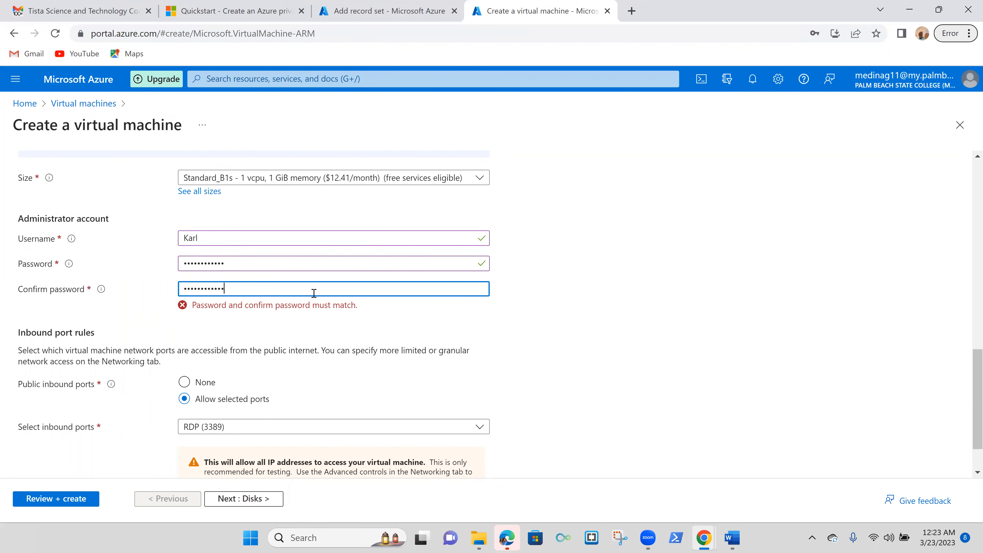
key("ctrl+a")
key("BackSpace")
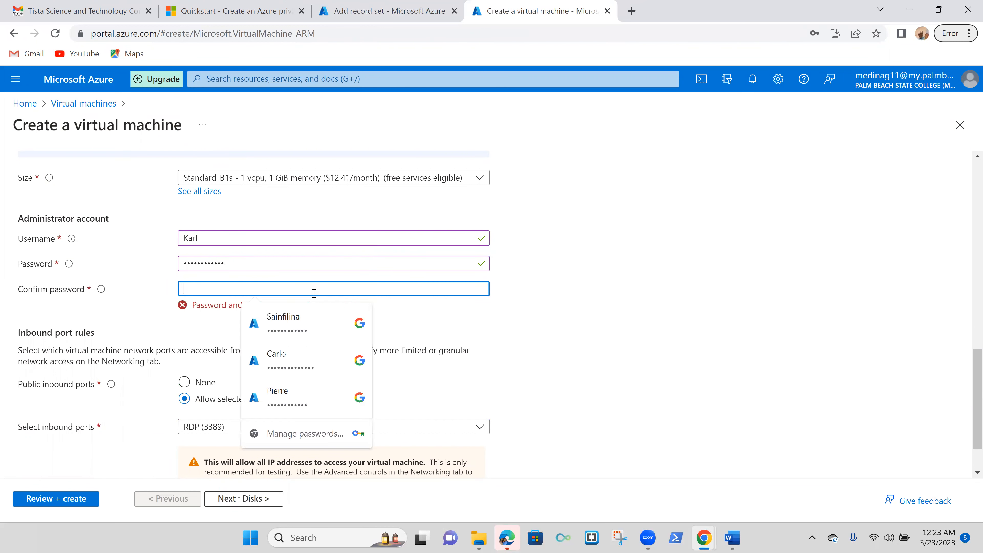
type("••••••••••••")
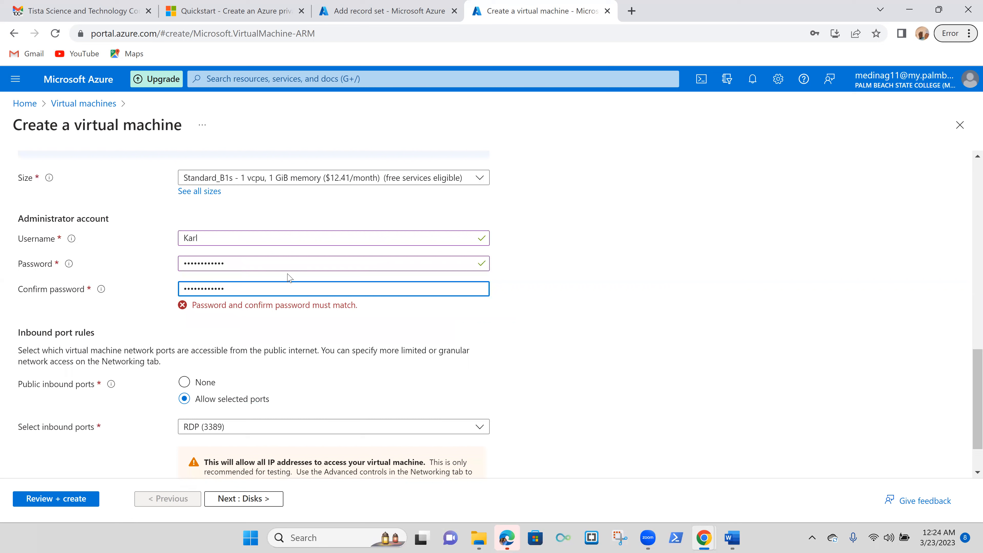
double_click(275, 264)
key("BackSpace")
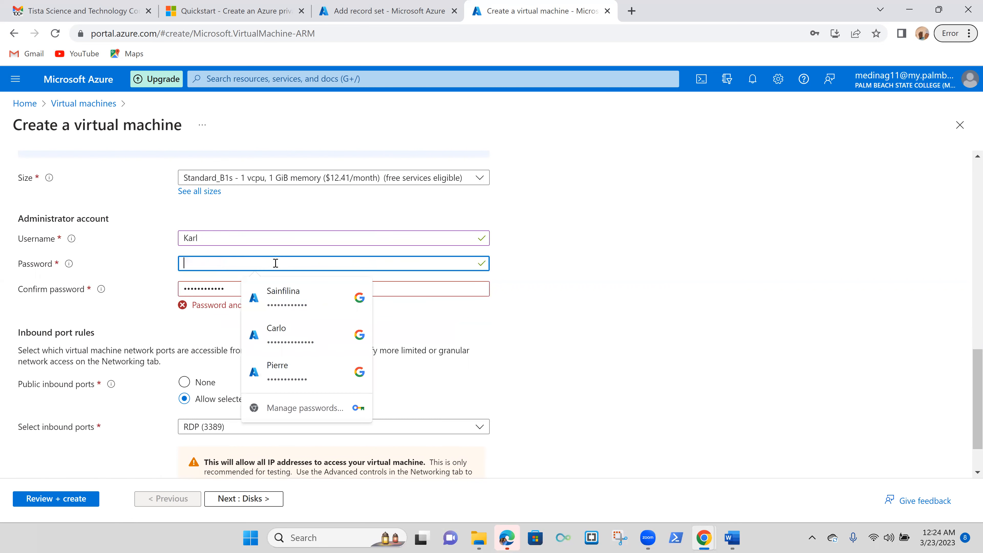
type("•••••••••")
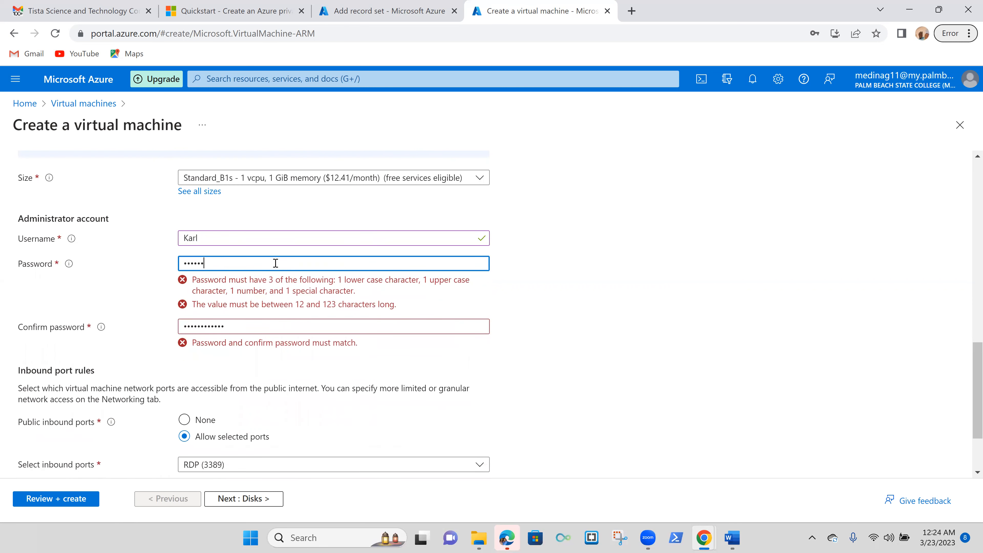
type("•••")
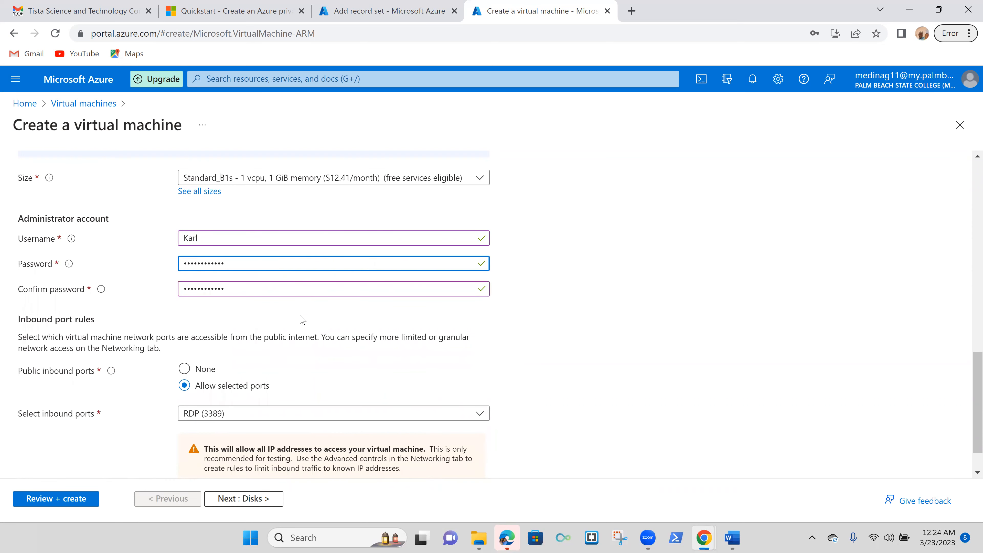
Proceed past VM1's disk settings to its networking settings, leaving the disk options at their defaults.
scroll(300, 322, "down", 1)
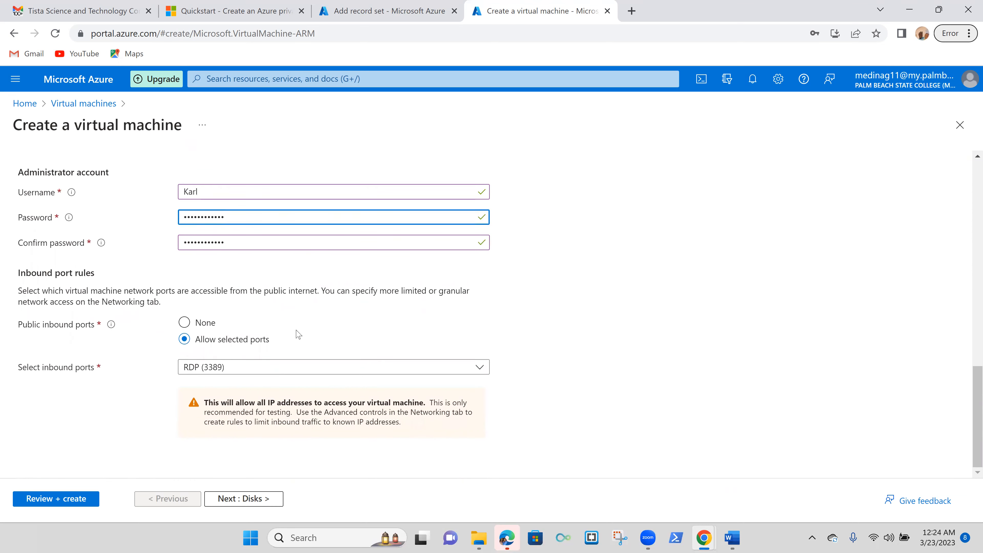
left_click(269, 501)
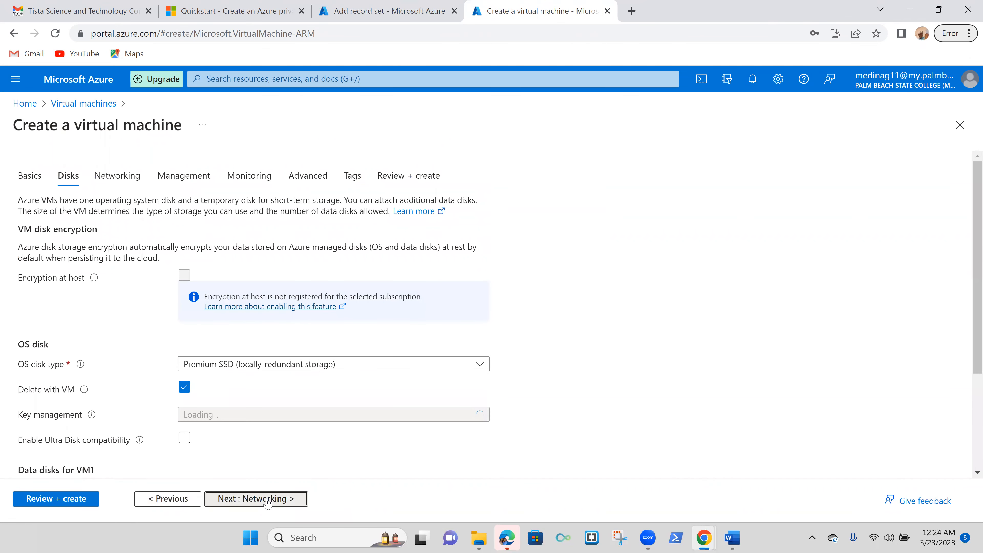
left_click(267, 500)
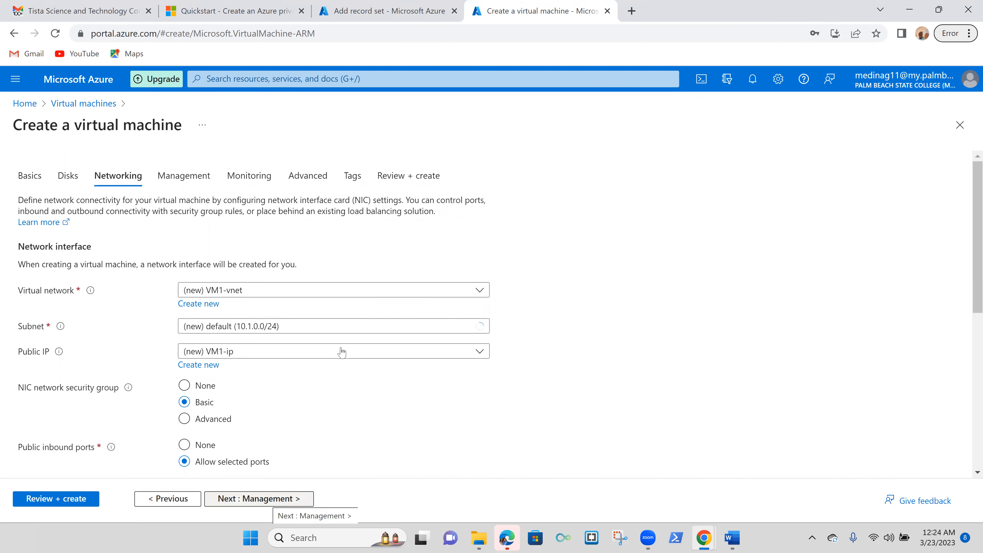
Enable deleting the public IP and NIC when VM1 is deleted, and proceed to the management settings.
scroll(344, 397, "down", 5)
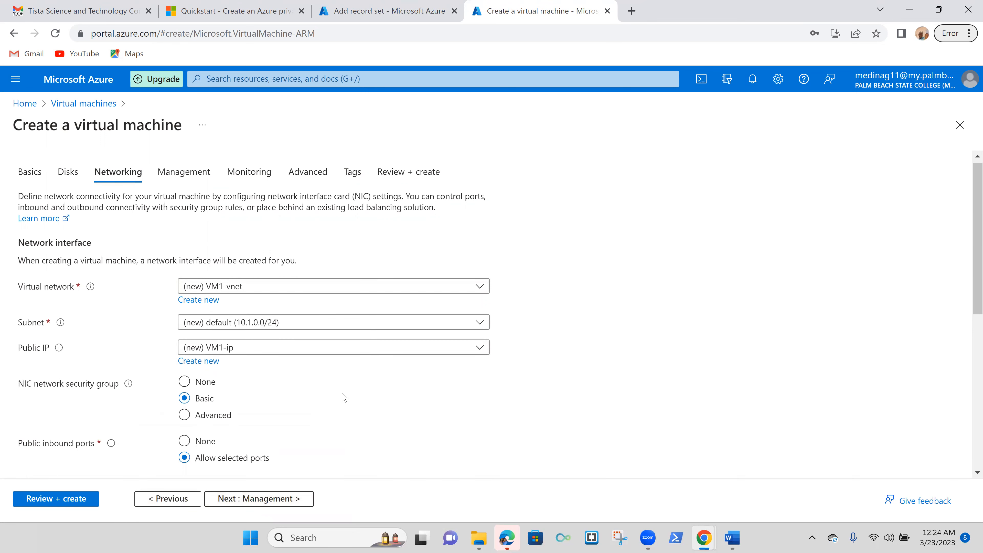
scroll(344, 397, "up", 2)
scroll(344, 396, "down", 4)
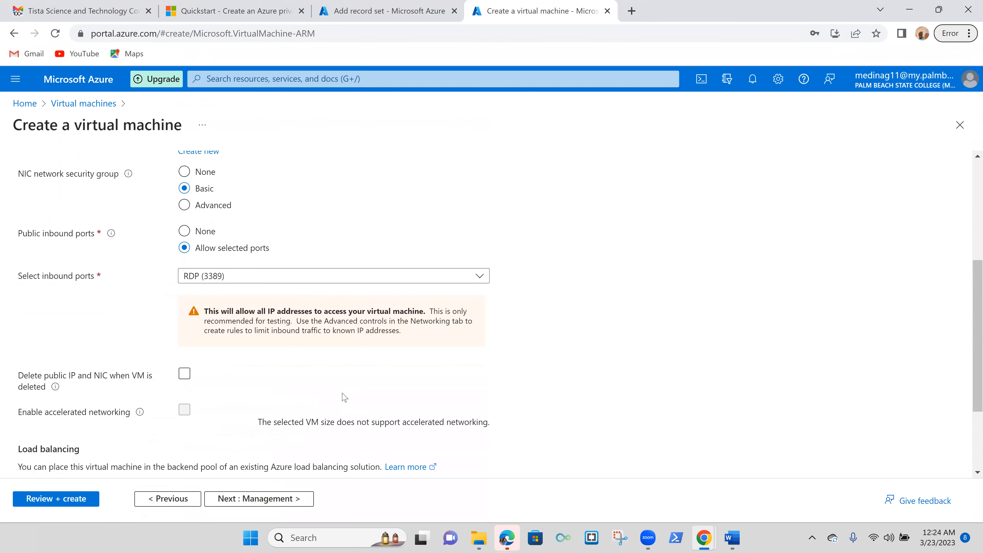
left_click(184, 330)
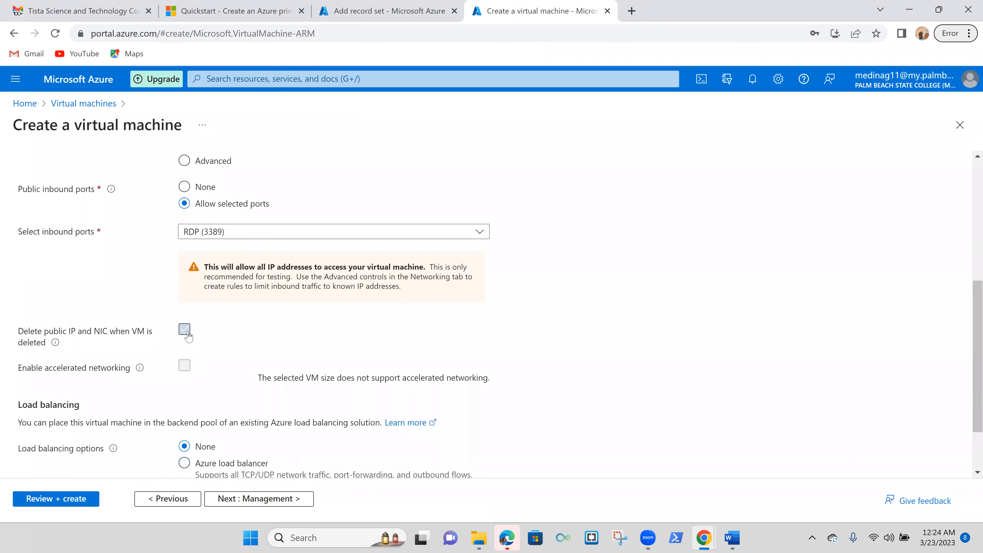
scroll(271, 378, "down", 2)
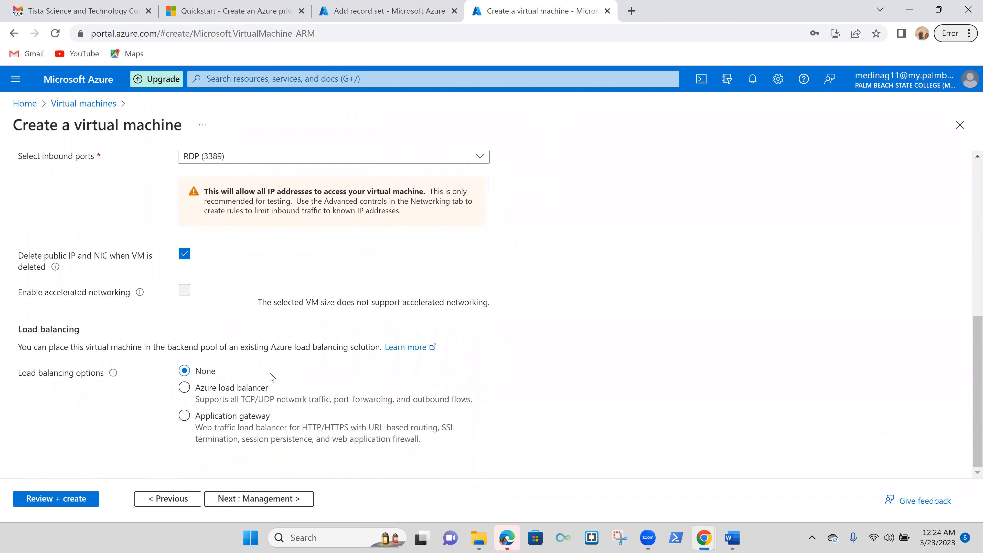
left_click(288, 501)
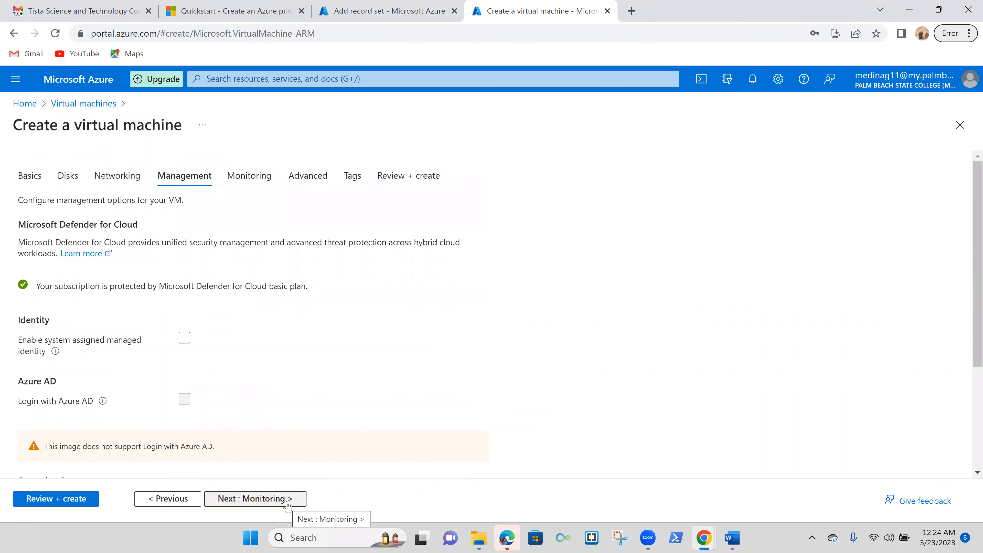
Keep VM1's management defaults and disable boot diagnostics in its monitoring settings.
left_click(286, 502)
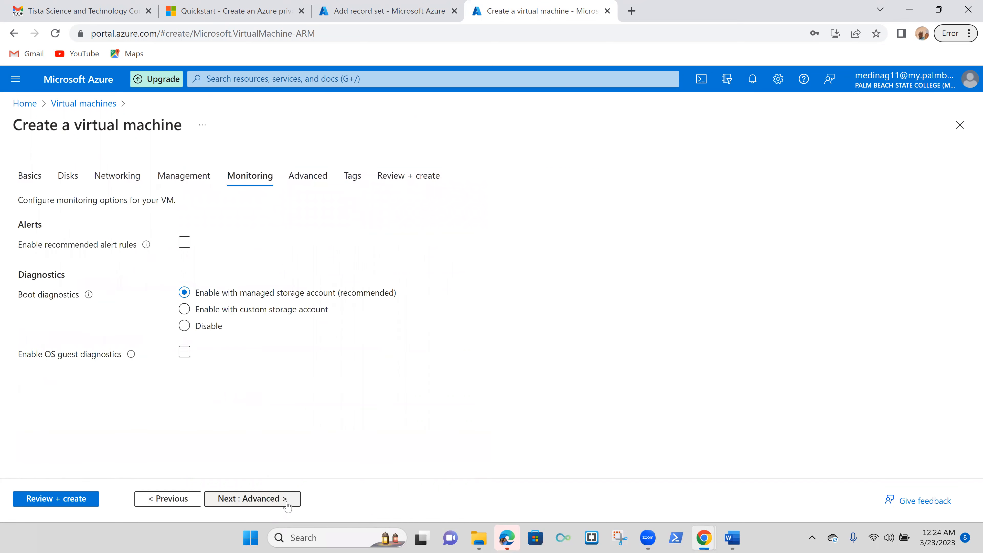
left_click(184, 327)
left_click(255, 501)
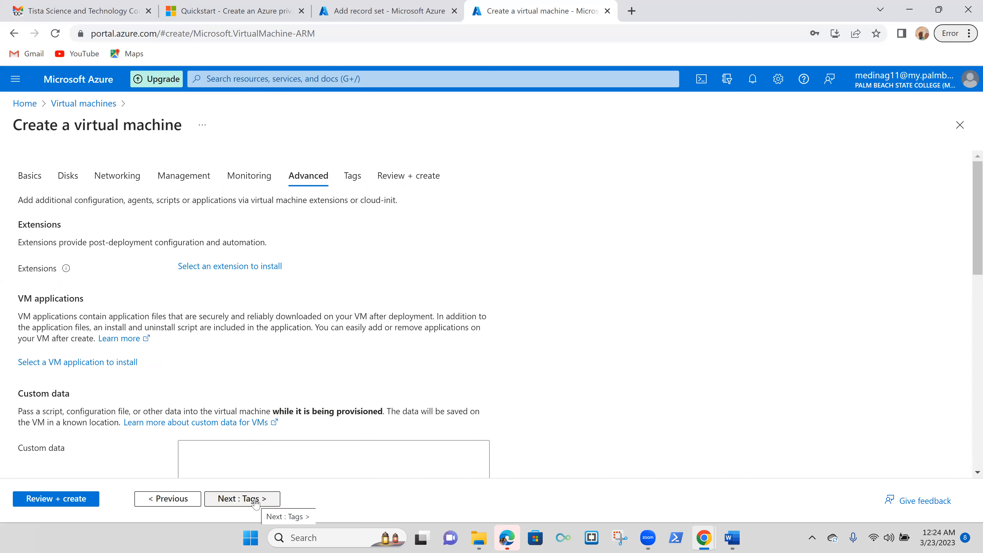
Leave VM1's advanced settings and tags at their defaults and create the virtual machine.
left_click(256, 500)
left_click(255, 499)
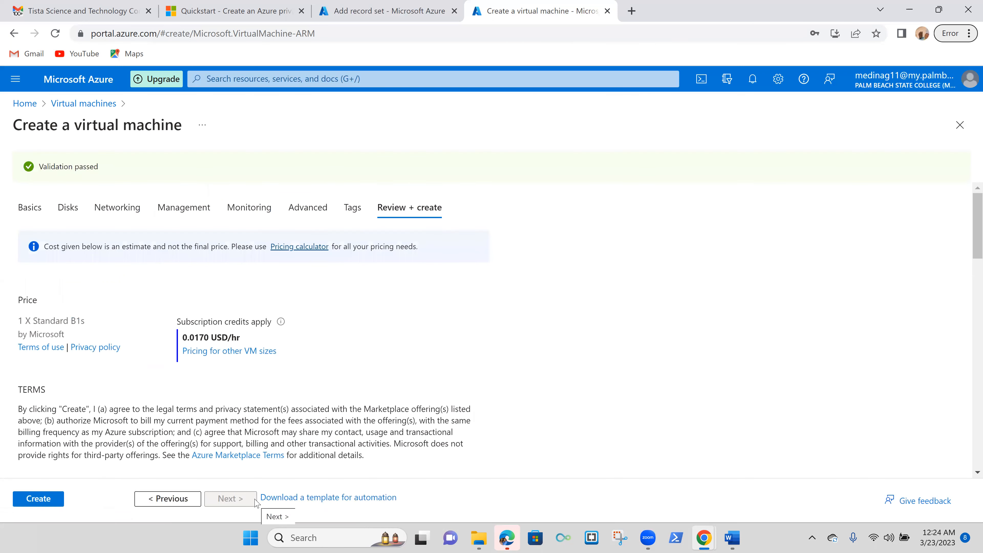
left_click(32, 501)
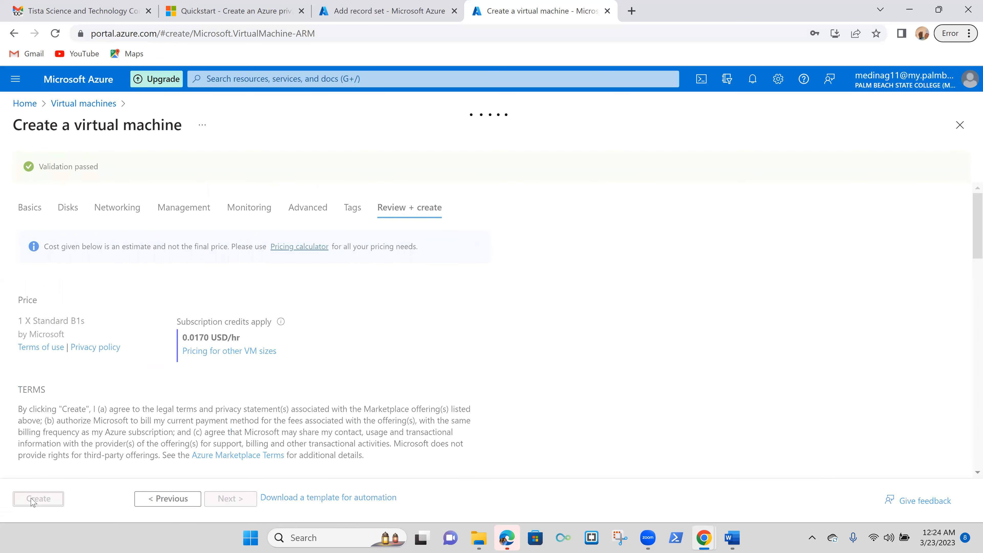
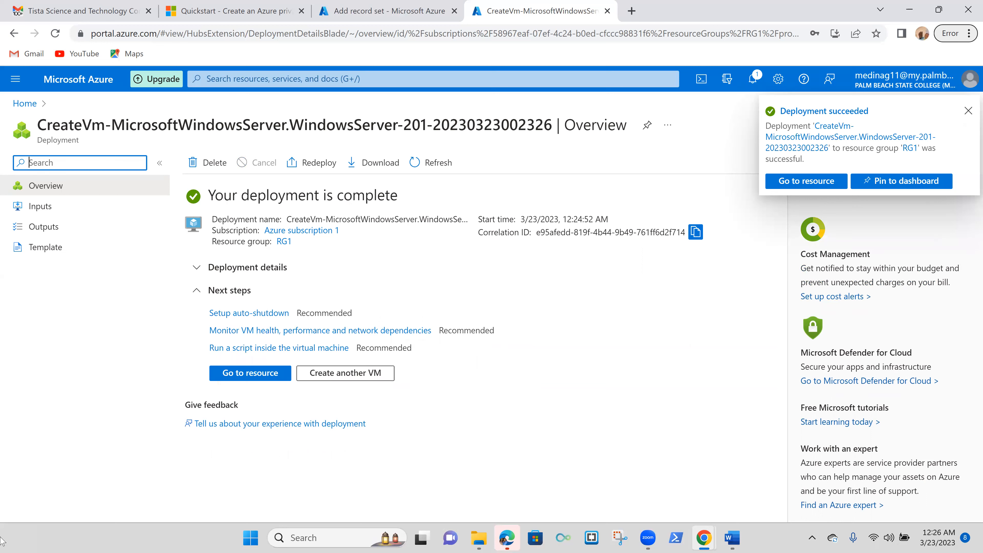
Start another virtual machine in resource group RG1 and name it VM2.
left_click(357, 377)
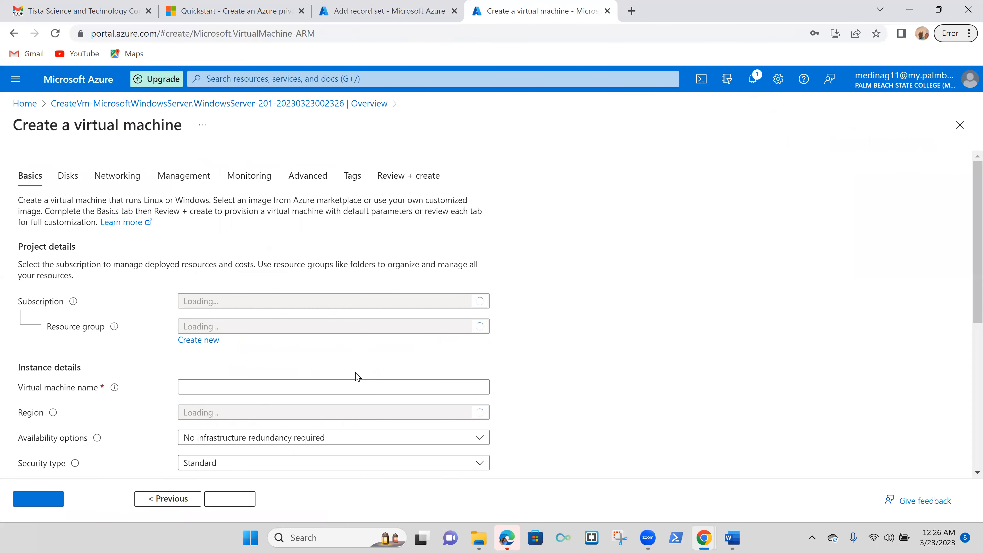
left_click(234, 373)
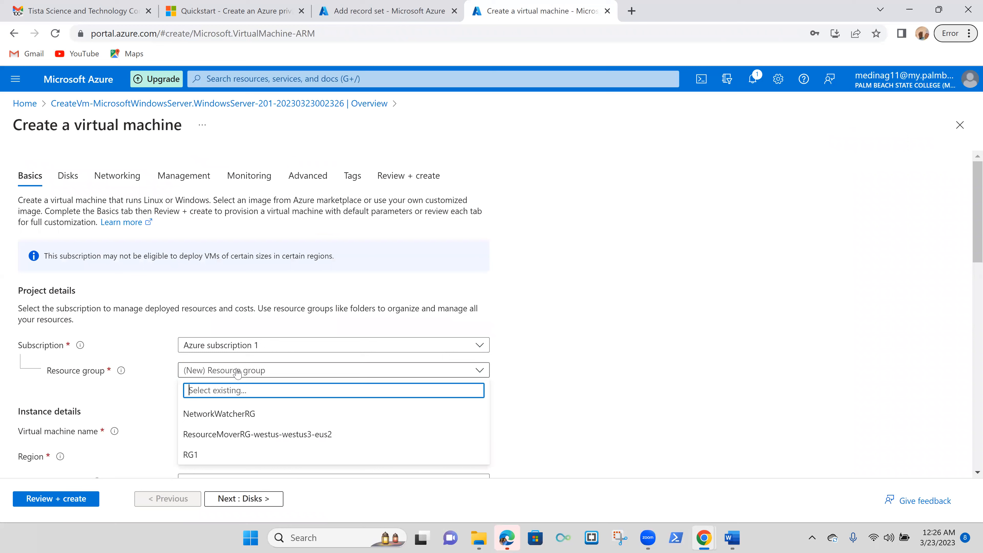
left_click(305, 454)
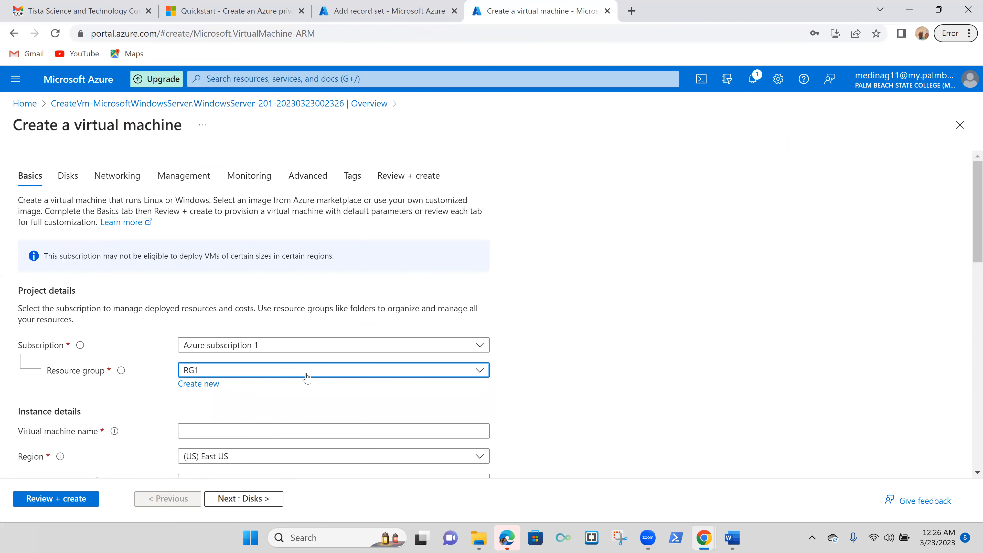
scroll(309, 378, "down", 1)
scroll(309, 378, "down", 3)
left_click(290, 300)
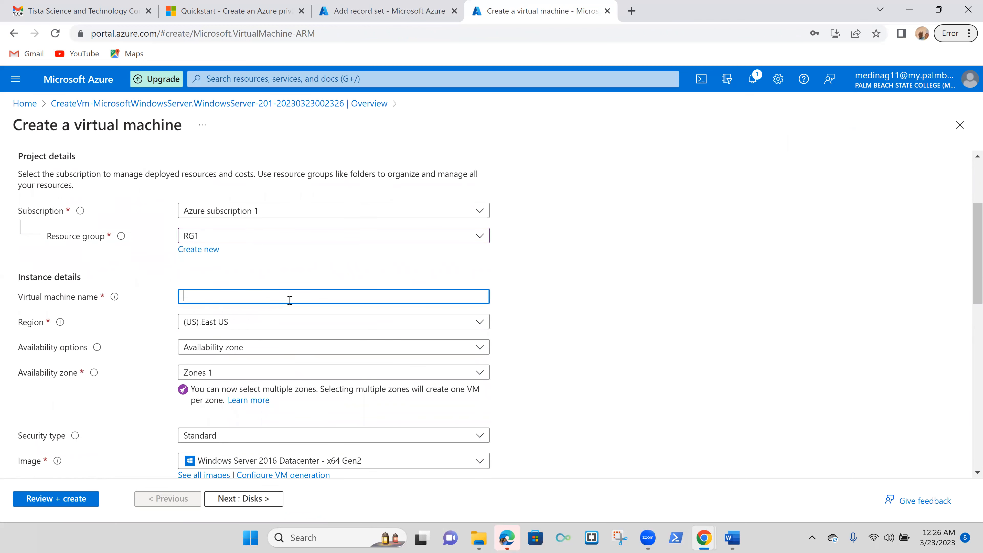
type("VM2")
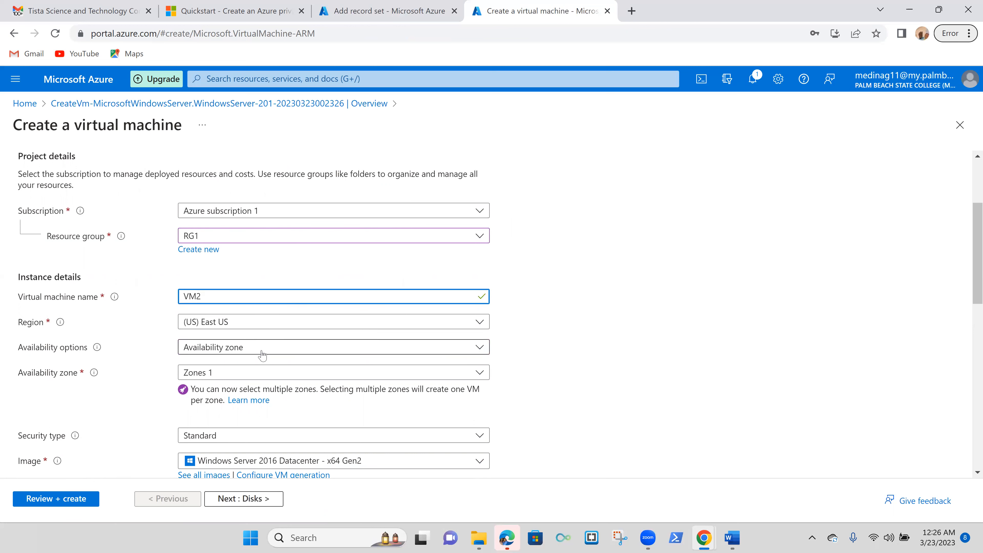
Keep VM2's default region, image and size, and replace the prefilled administrator username with a new one.
scroll(254, 377, "down", 5)
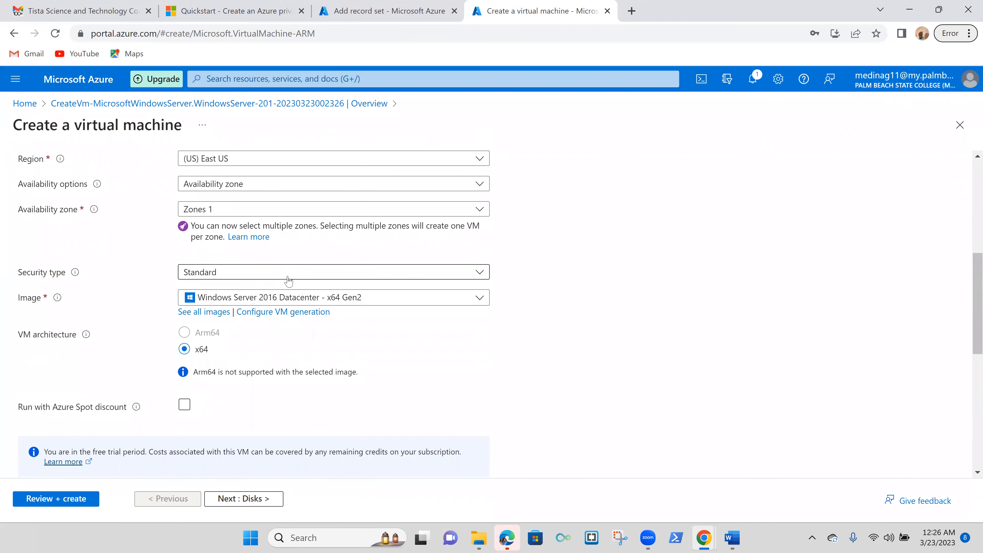
scroll(310, 315, "down", 1)
scroll(310, 316, "up", 1)
scroll(311, 316, "down", 5)
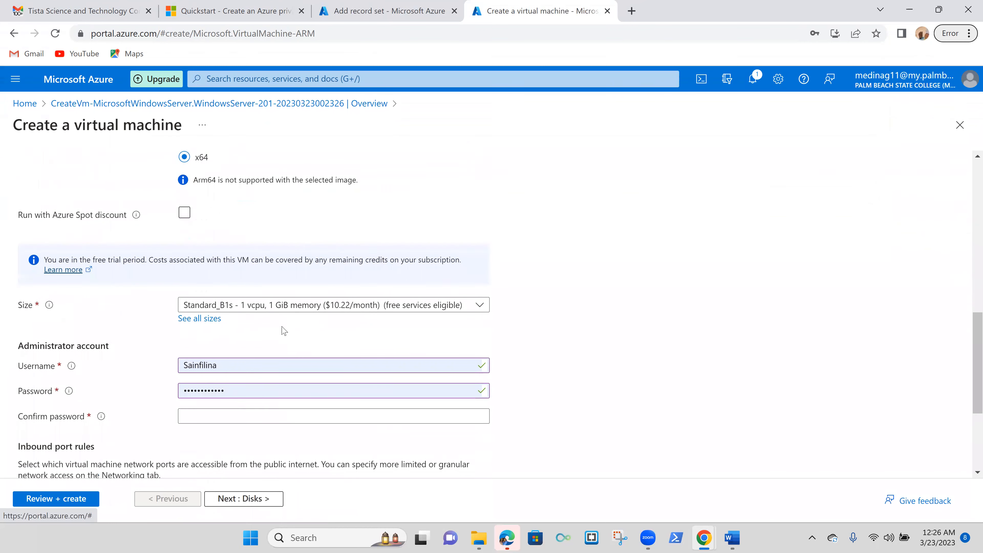
left_click(278, 370)
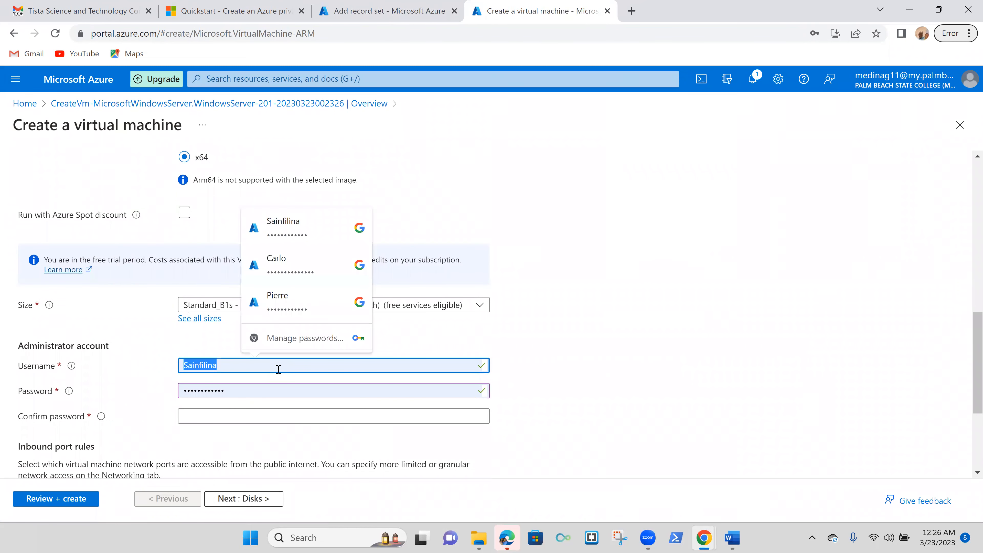
key("BackSpace")
type("Karl")
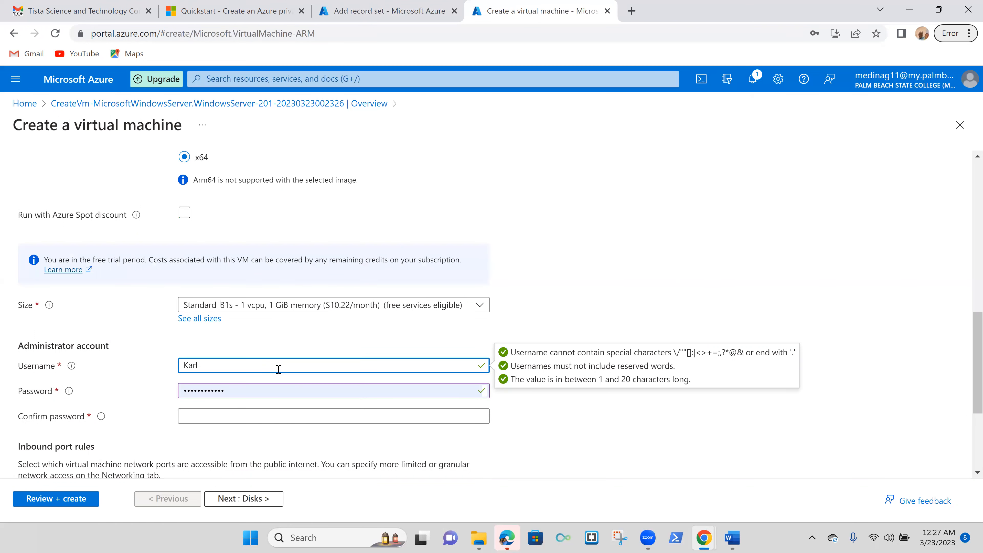
Replace VM2's prefilled administrator password with a new one and repeat it in the confirmation field.
key("Tab")
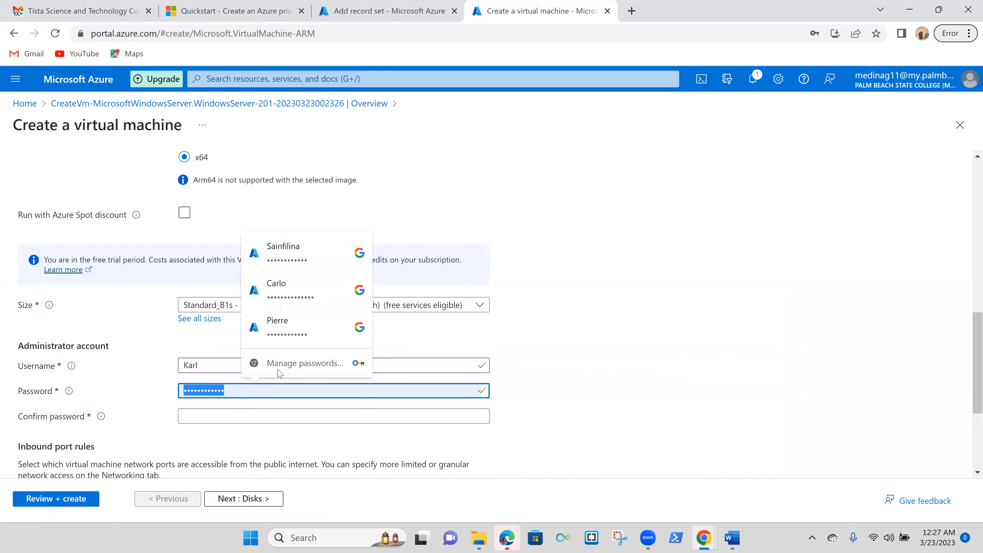
type("•••••••")
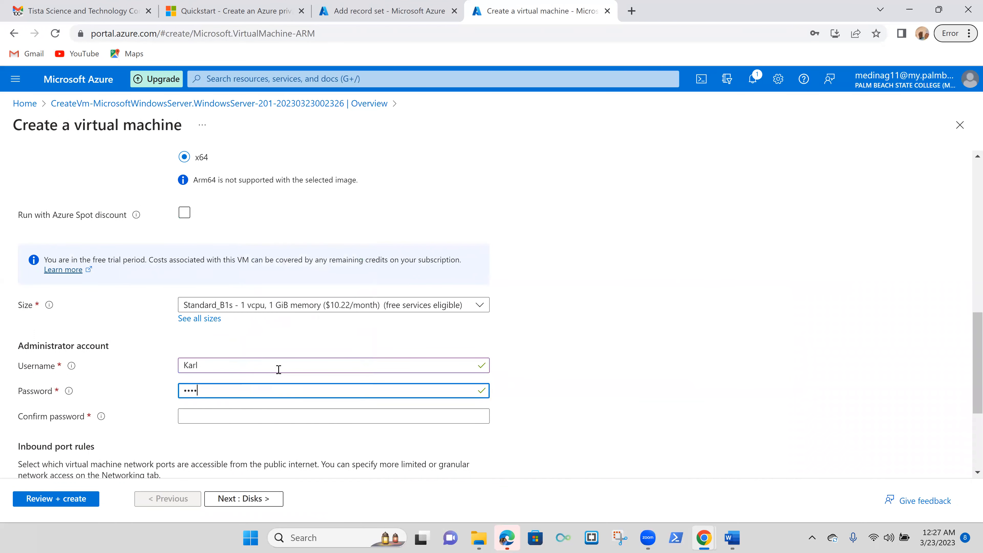
type("••••••")
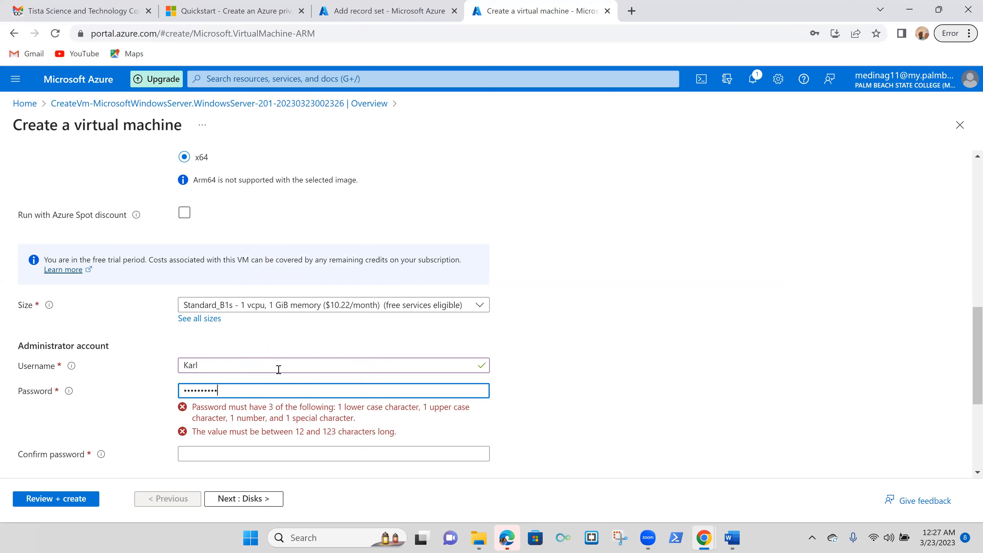
key("Tab")
type("•••")
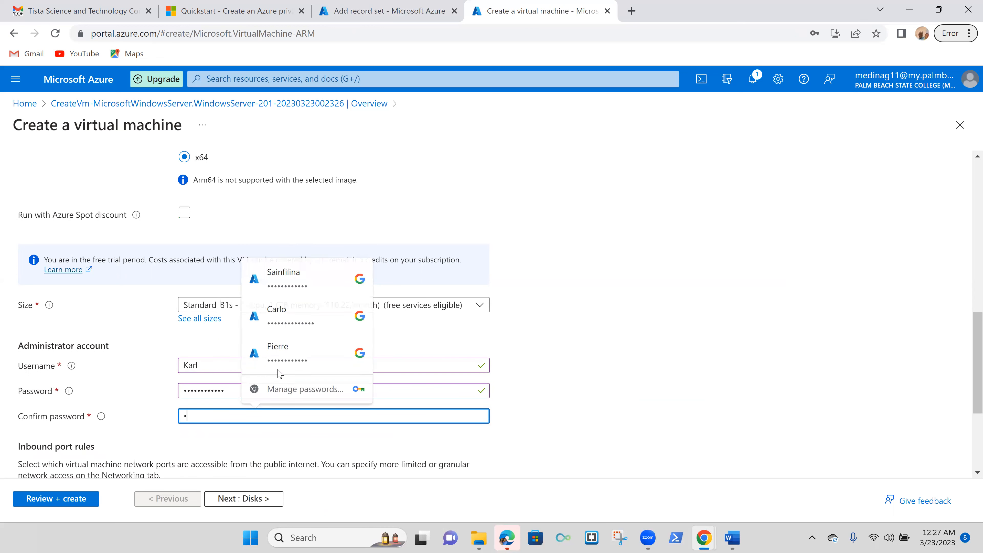
type("••••••")
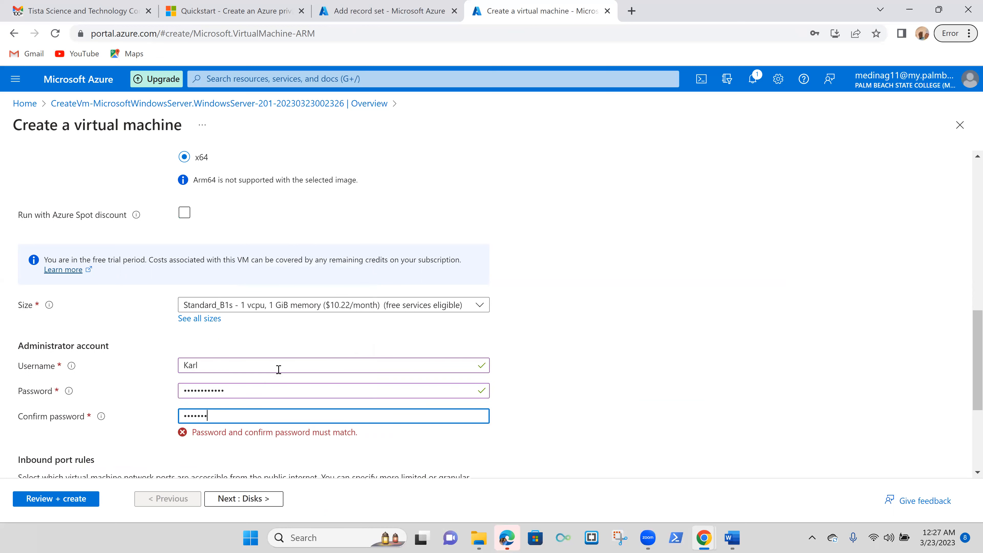
type("•••")
Keep VM2's inbound port and disk defaults, and enable deleting its public IP and NIC when the VM is deleted.
scroll(279, 370, "down", 5)
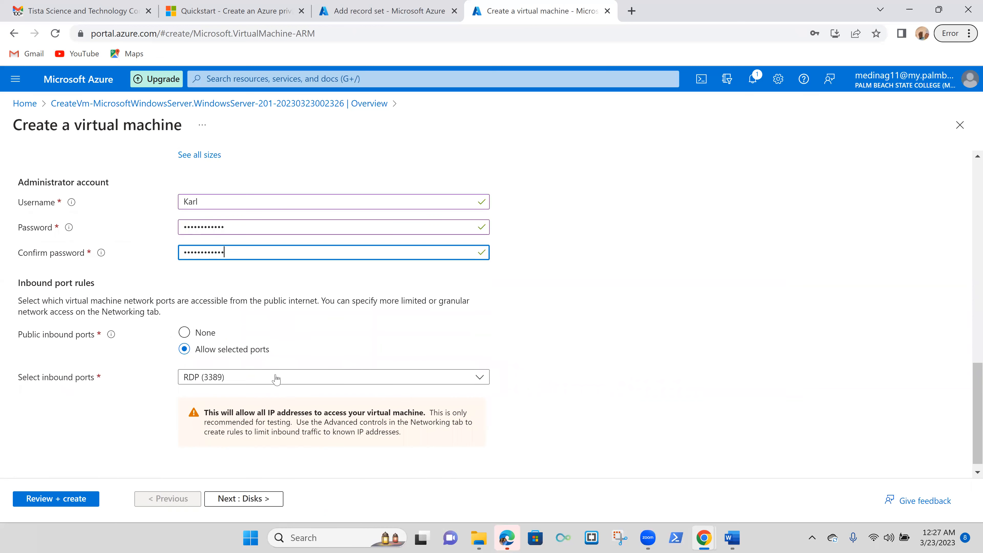
left_click(253, 499)
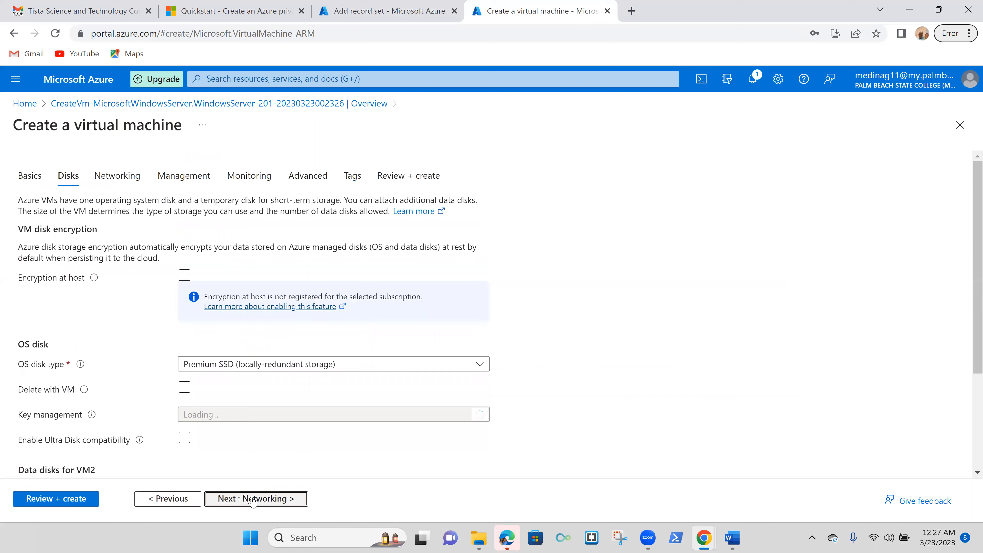
left_click(252, 500)
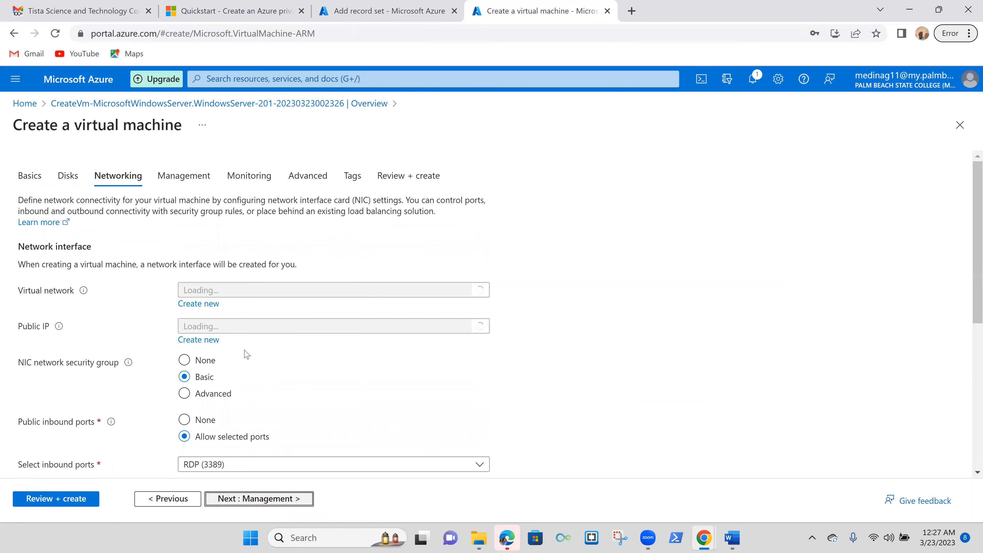
scroll(298, 422, "down", 5)
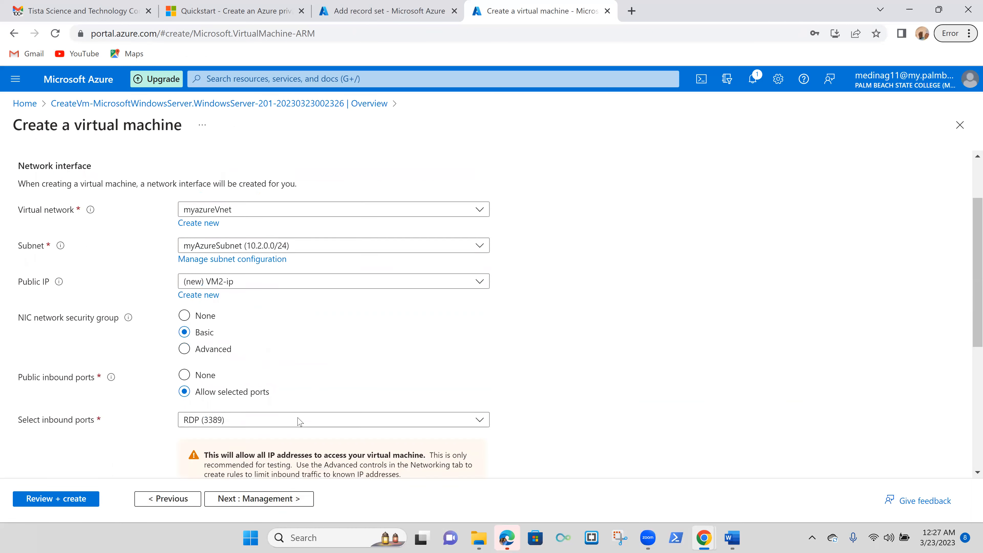
left_click(186, 417)
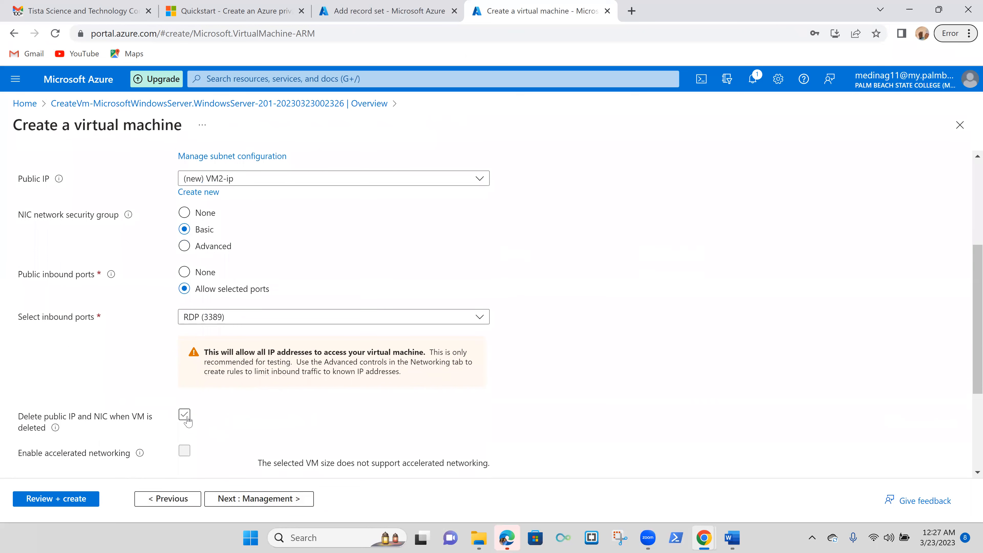
left_click(263, 501)
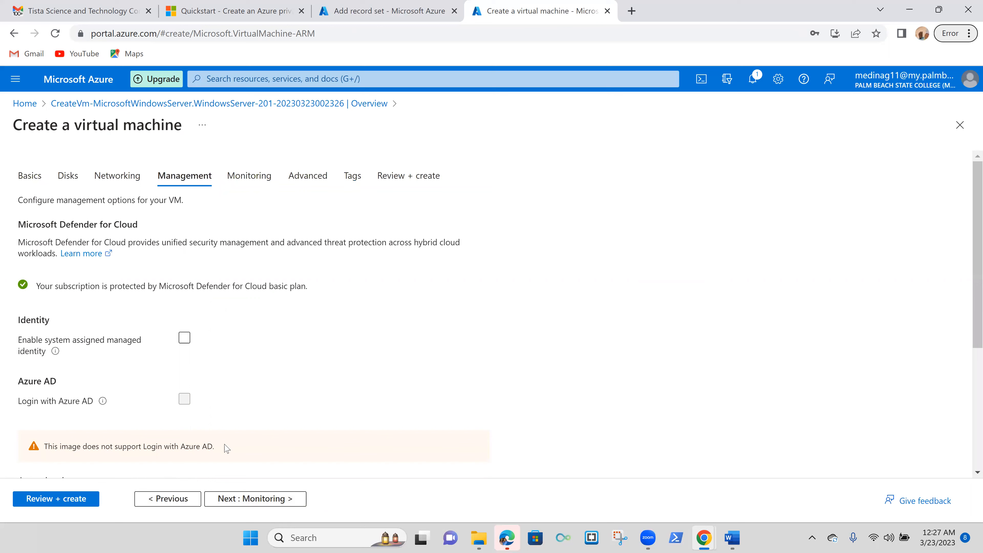
Keep VM2's management defaults and disable boot diagnostics in its monitoring settings.
scroll(229, 461, "down", 2)
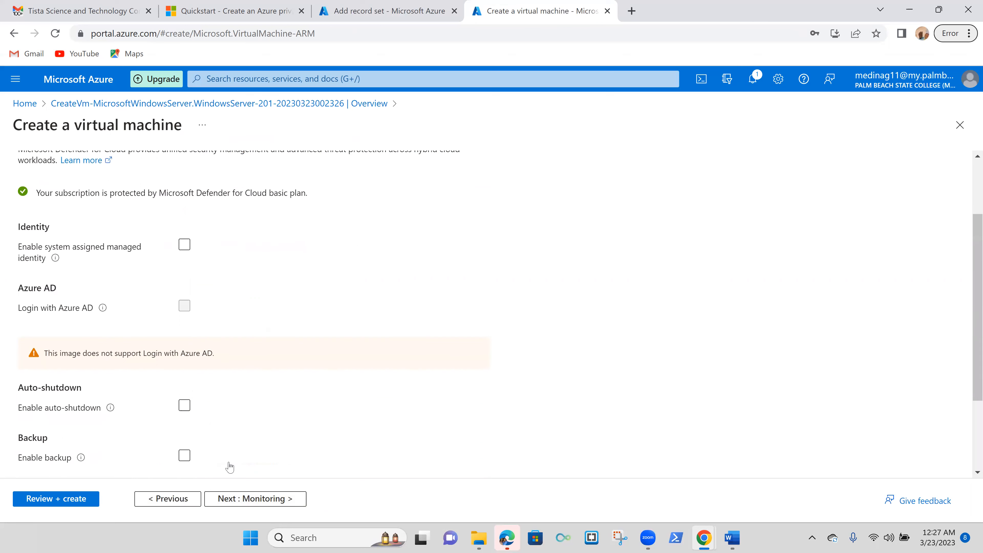
left_click(251, 499)
left_click(184, 326)
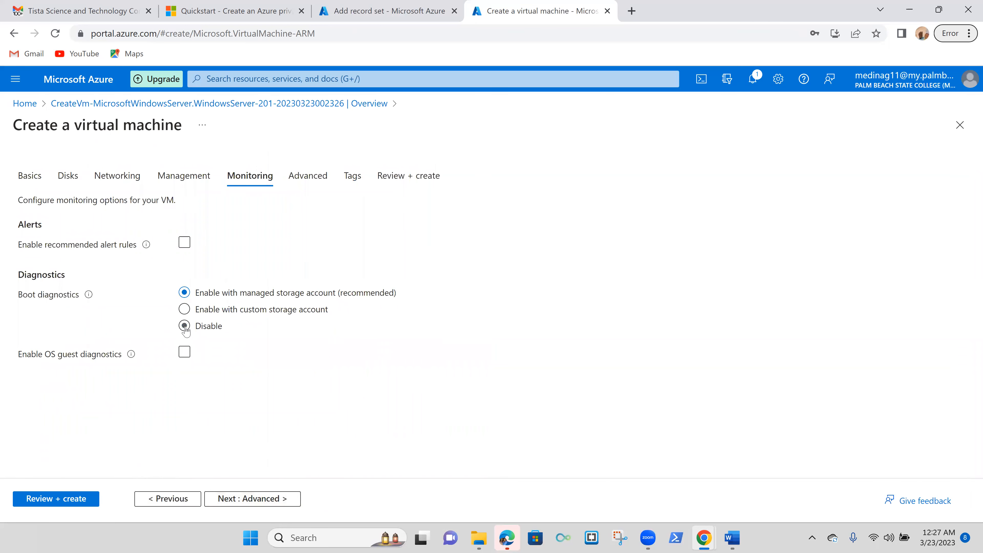
Proceed to VM2's final review, leaving the advanced settings and tags at their defaults.
left_click(269, 500)
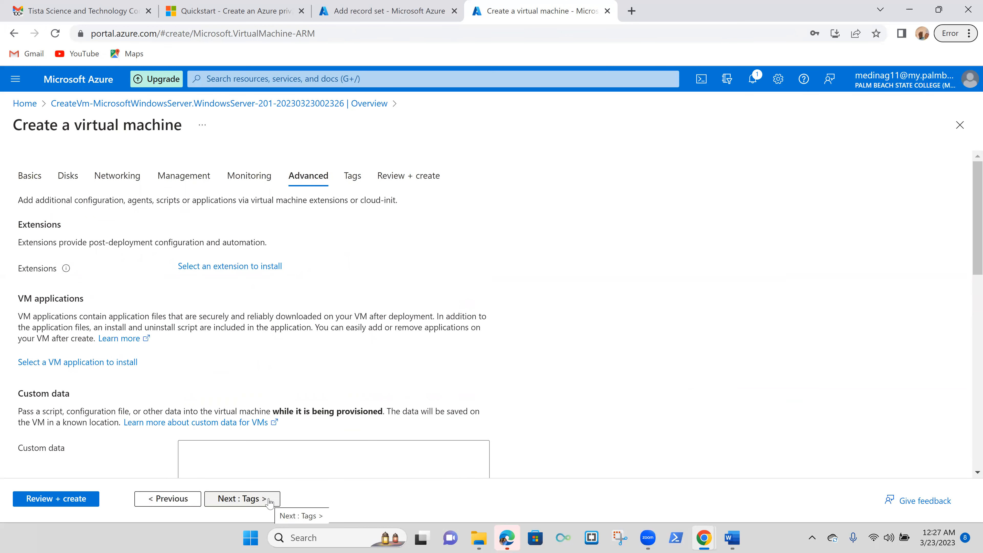
left_click(270, 500)
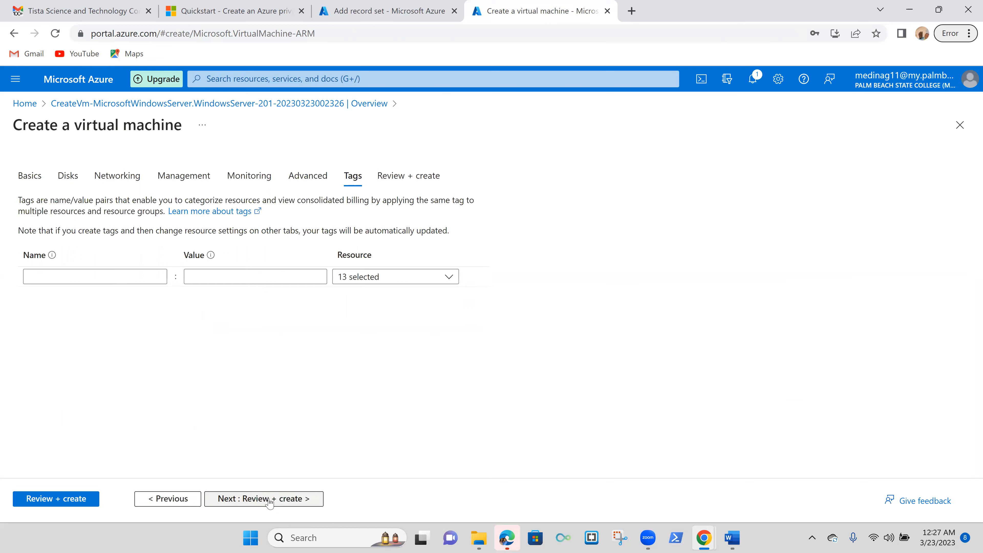
left_click(270, 500)
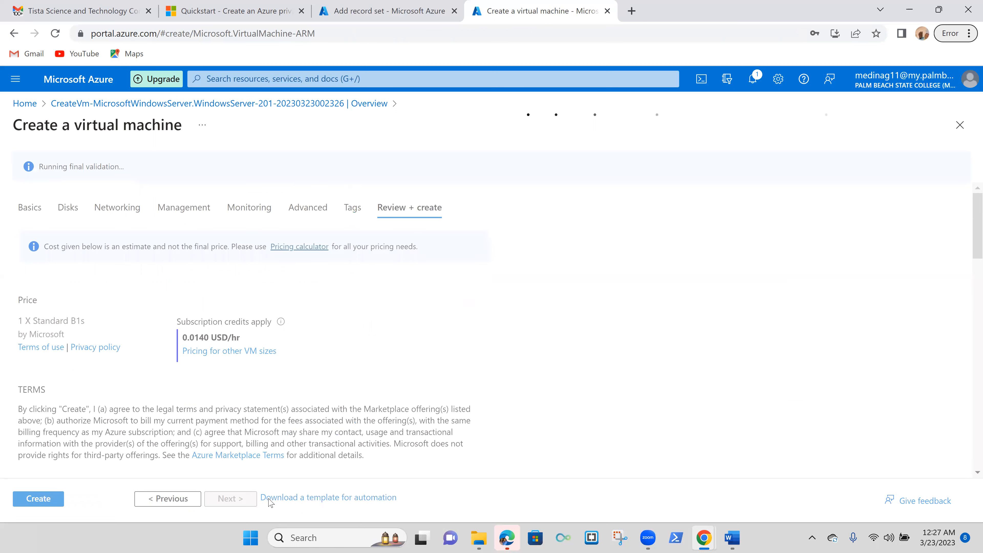
Create VM2, and once it is deployed open VM1's overview from the list of virtual machines.
left_click(50, 500)
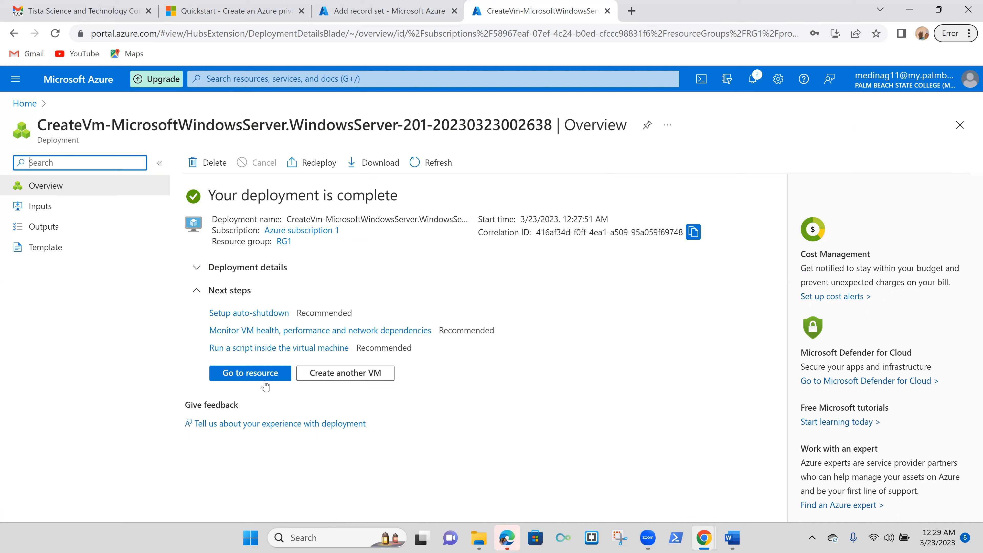
left_click(245, 378)
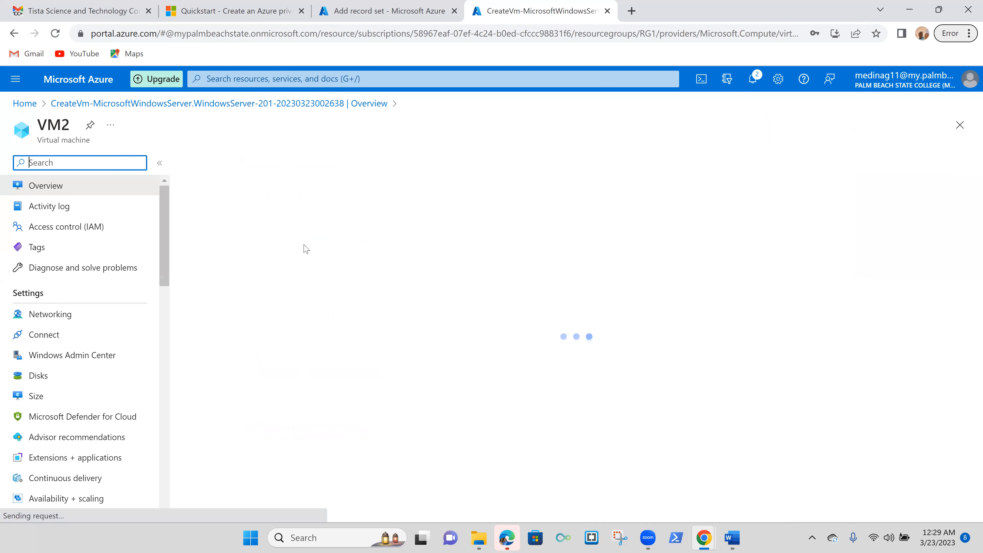
left_click(25, 104)
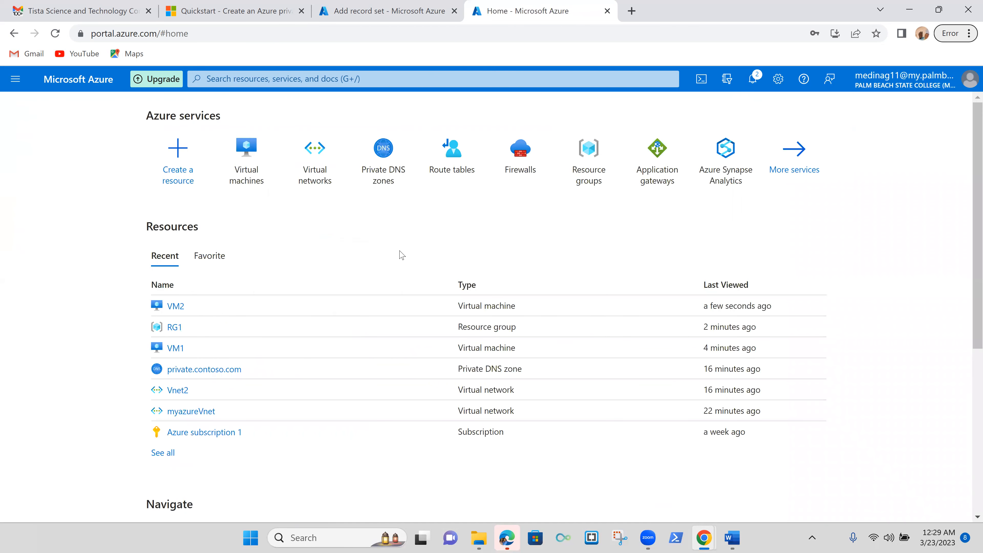
left_click(248, 161)
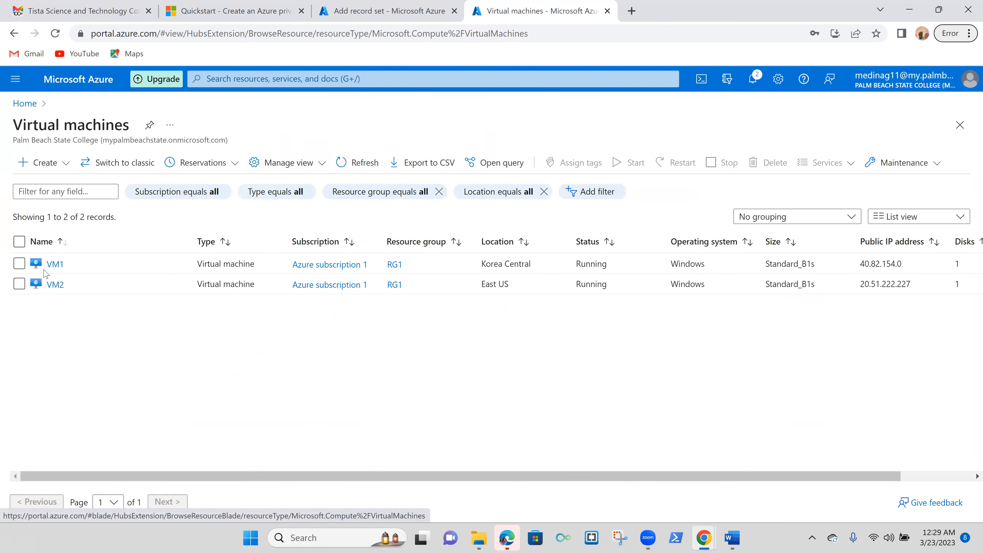
left_click(55, 264)
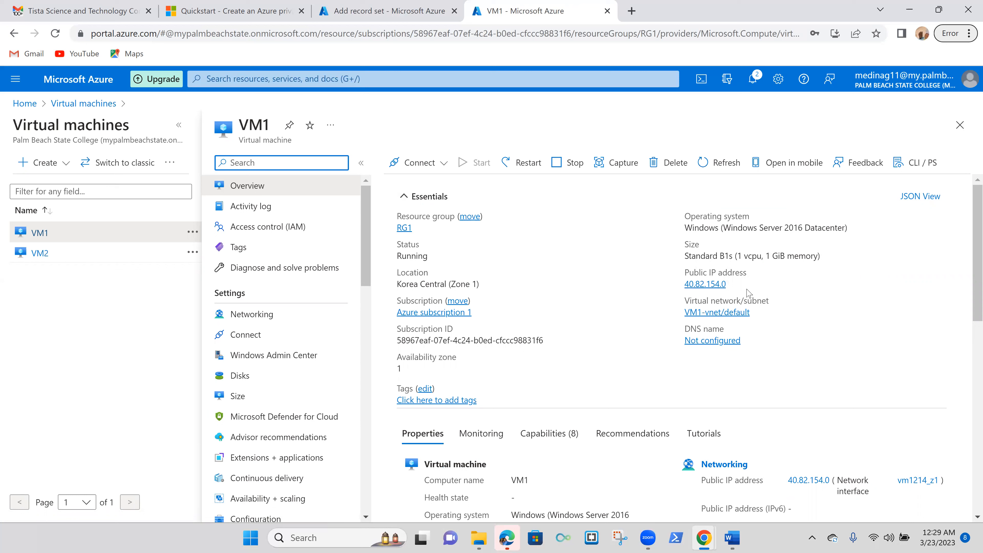
Copy VM1's public IP address 40.82.154.0 into the db record set as its IP address.
left_click(733, 286)
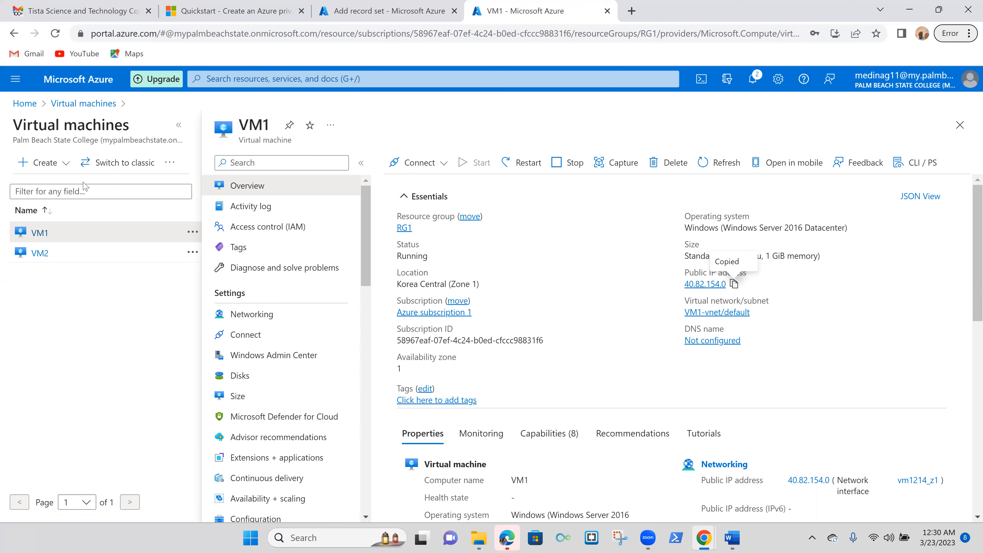
left_click(391, 7)
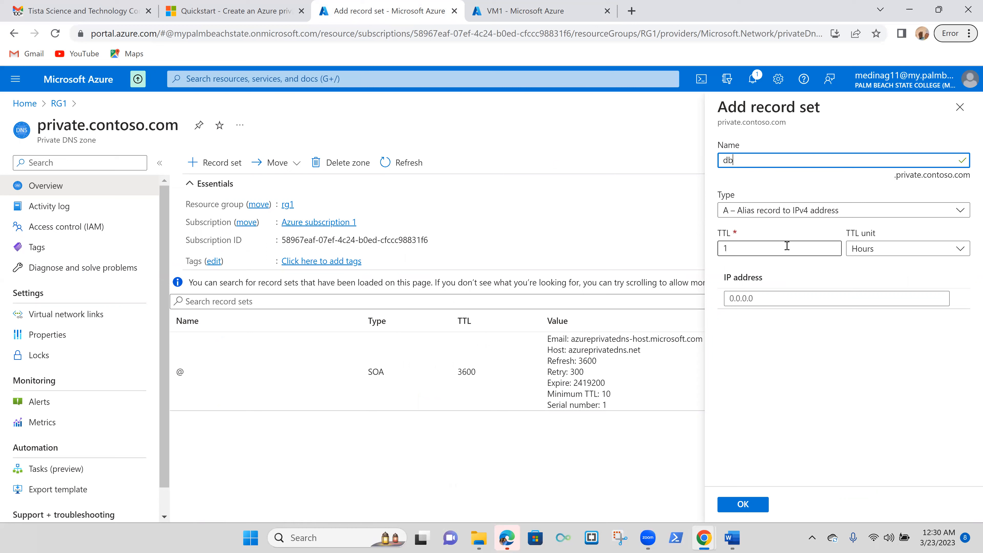
left_click(771, 299)
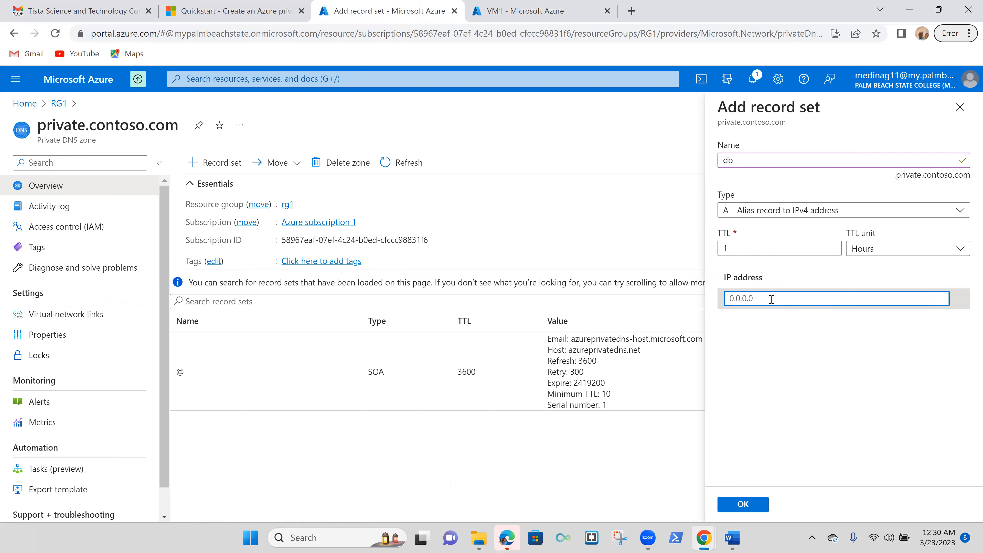
key("ctrl+v")
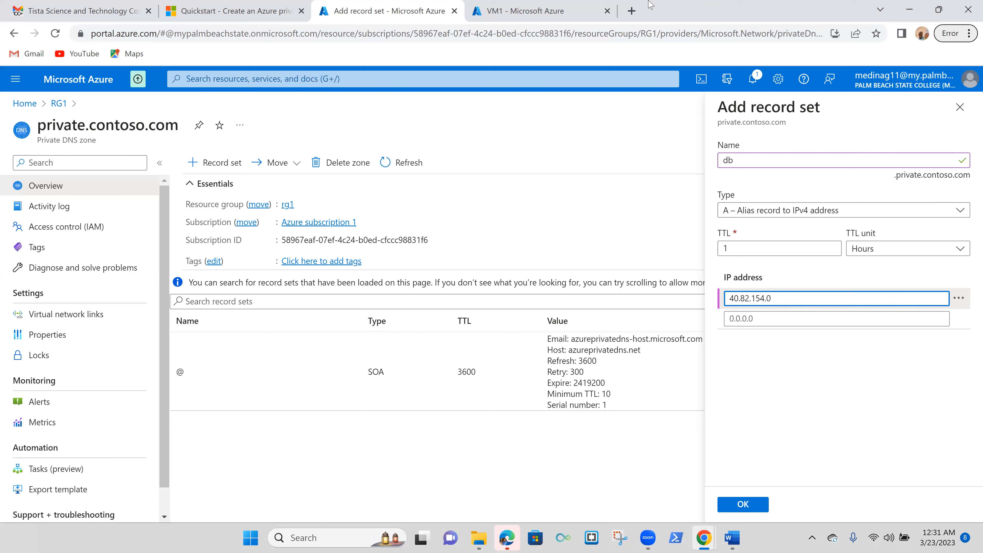
Replace the db record set's IP address with VM1's private IP address, 10.1.0.4.
left_click(567, 10)
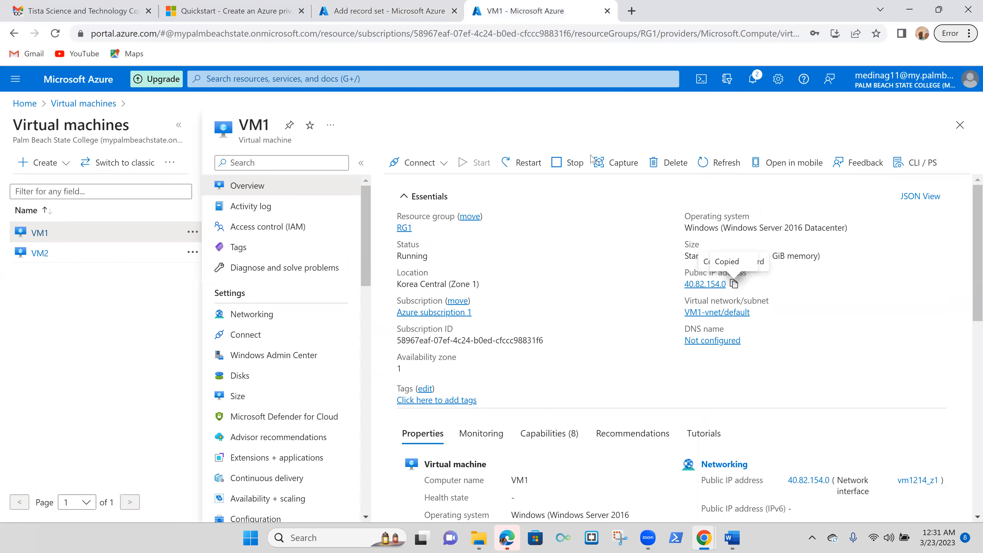
scroll(650, 296, "down", 1)
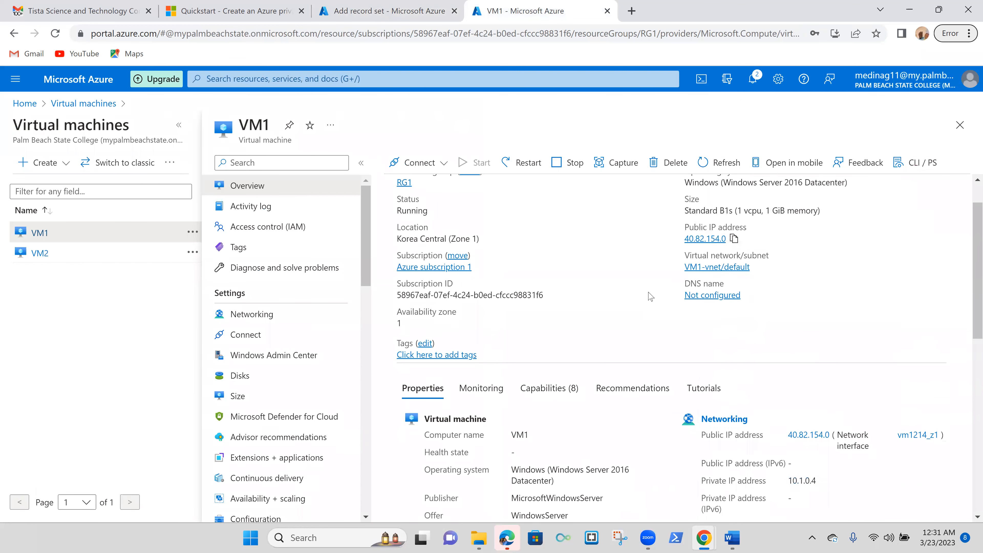
scroll(650, 296, "down", 1)
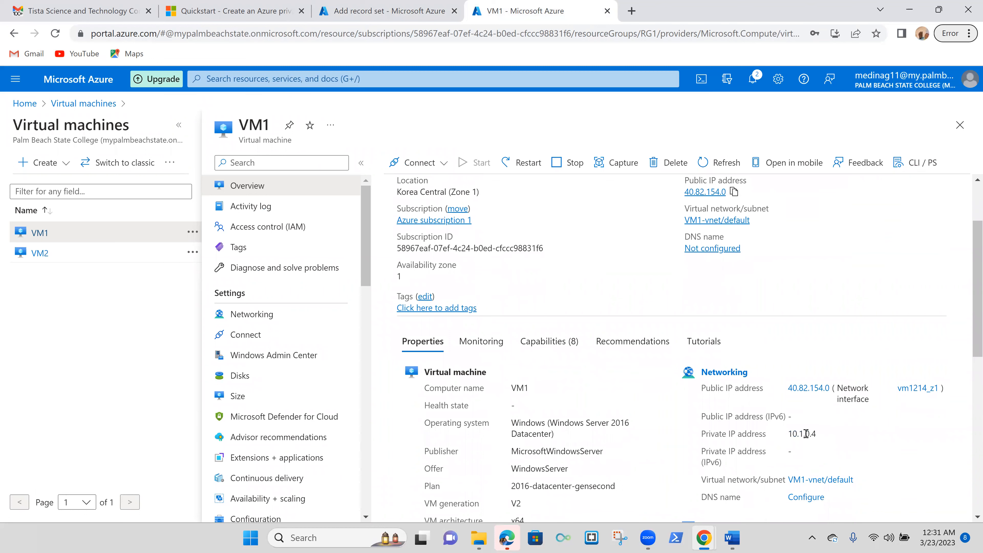
left_click_drag(816, 433, 790, 435)
left_click(404, 22)
triple_click(802, 295)
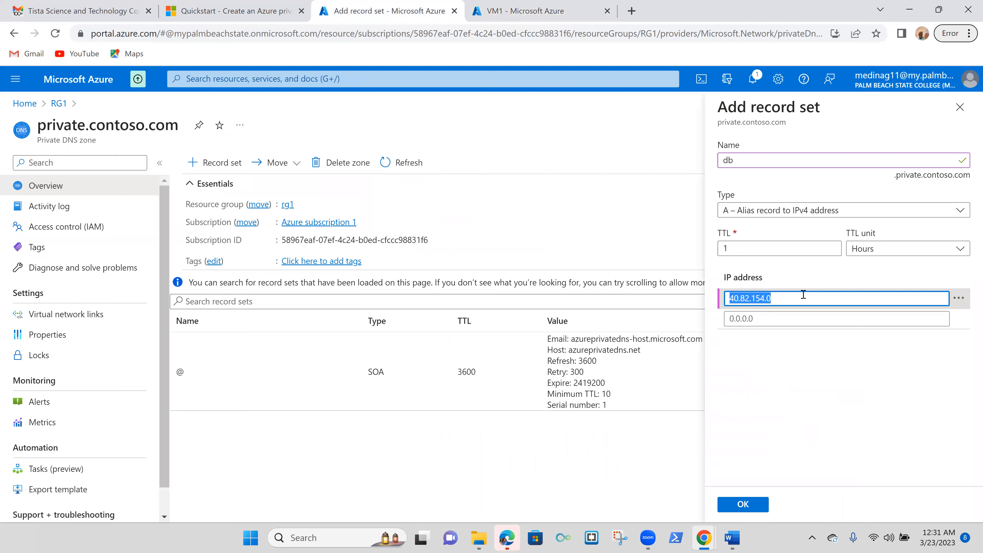
key("ctrl+v")
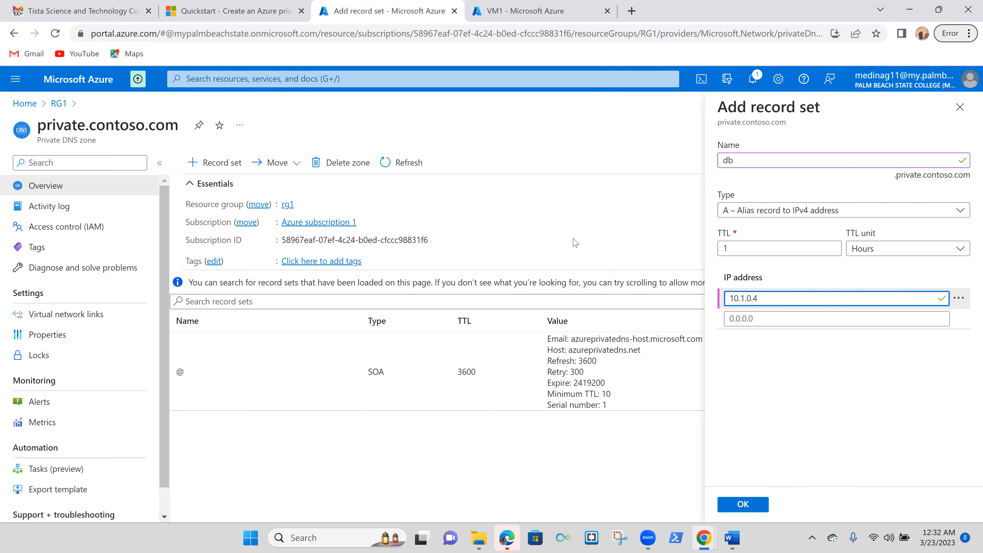
Add VM2's private IP address 10.2.0.4 as the second address and create the db record set.
left_click(739, 318)
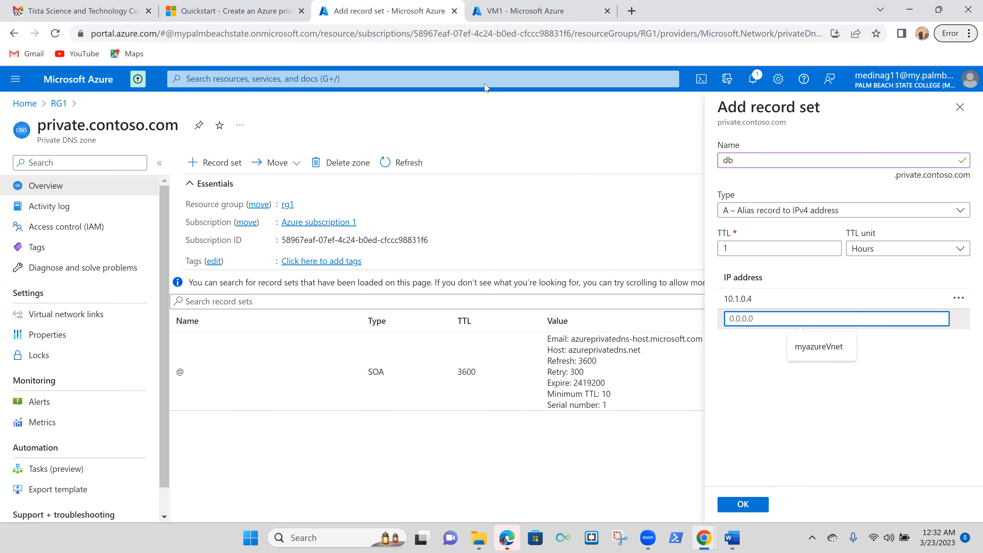
left_click(516, 11)
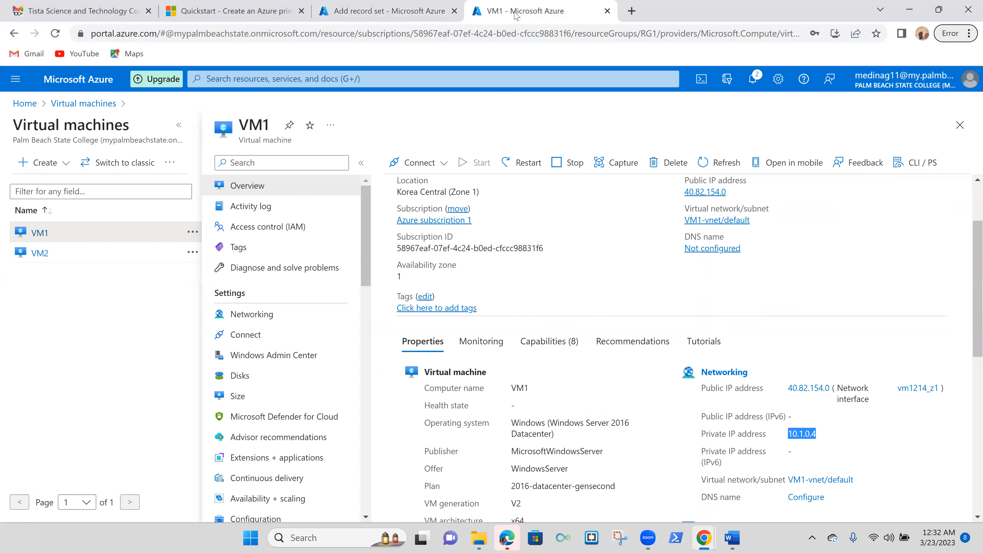
left_click(39, 254)
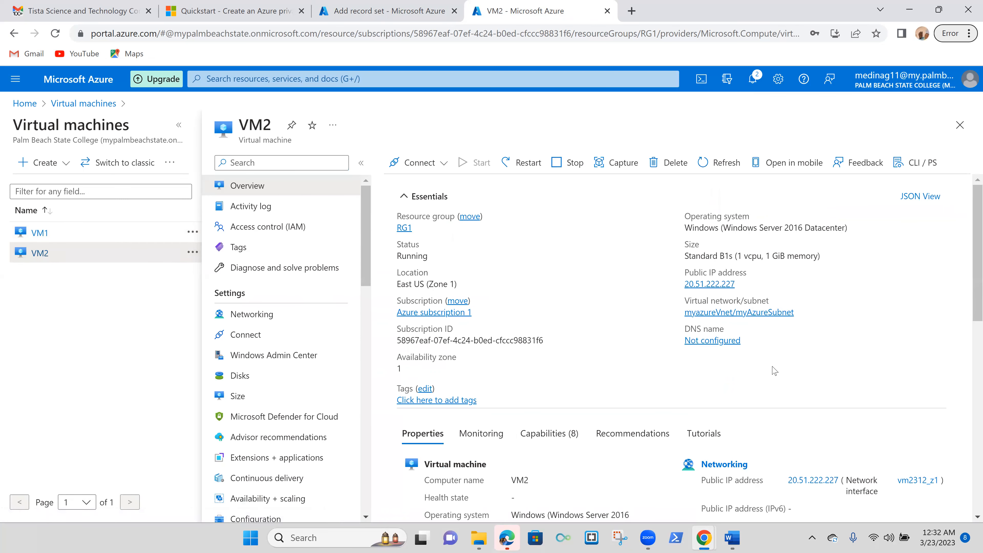
scroll(774, 372, "down", 3)
double_click(794, 381)
key("ctrl+c")
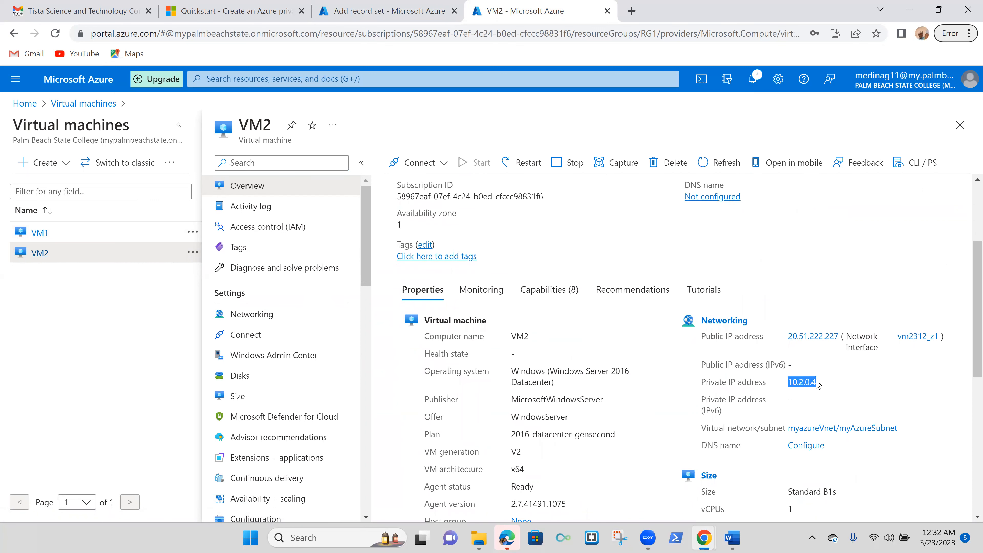
left_click(382, 16)
left_click(763, 320)
key("ctrl+v")
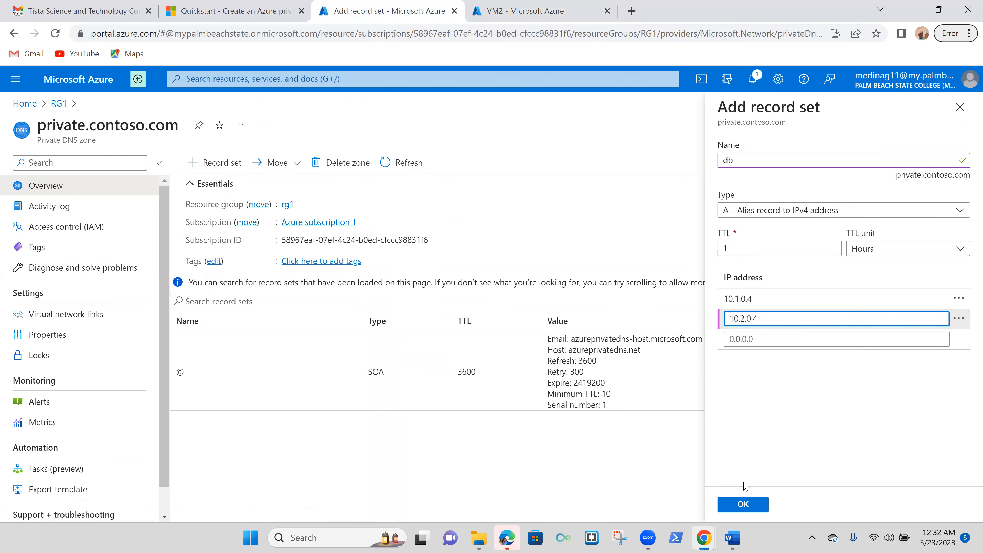
left_click(743, 506)
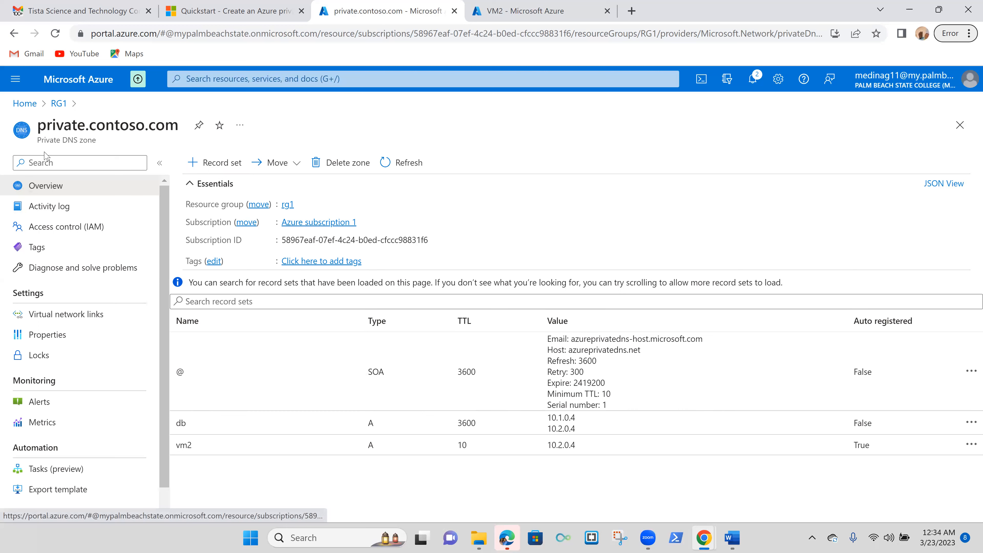
Download VM1's RDP file with its public IP address and port 3389 kept for the connection.
left_click(24, 103)
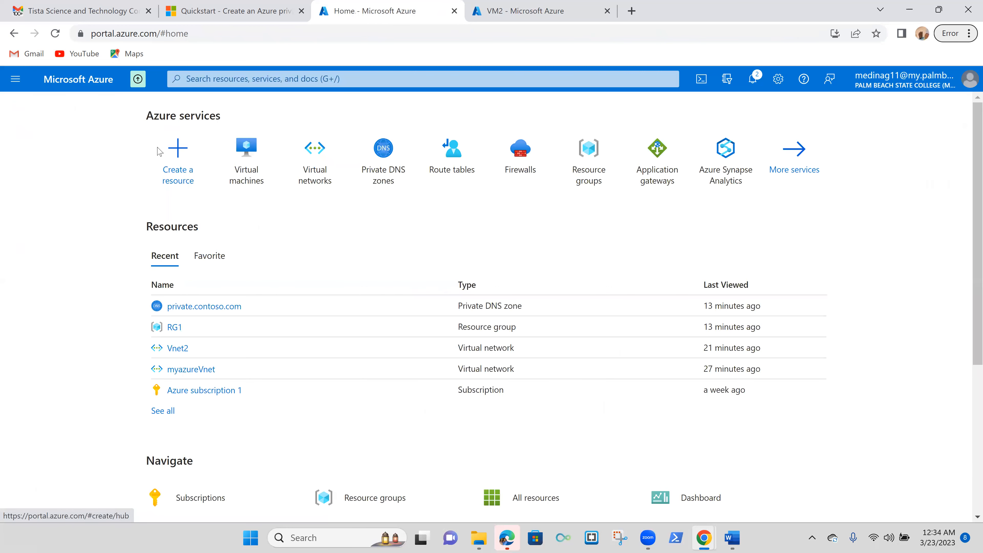
left_click(250, 157)
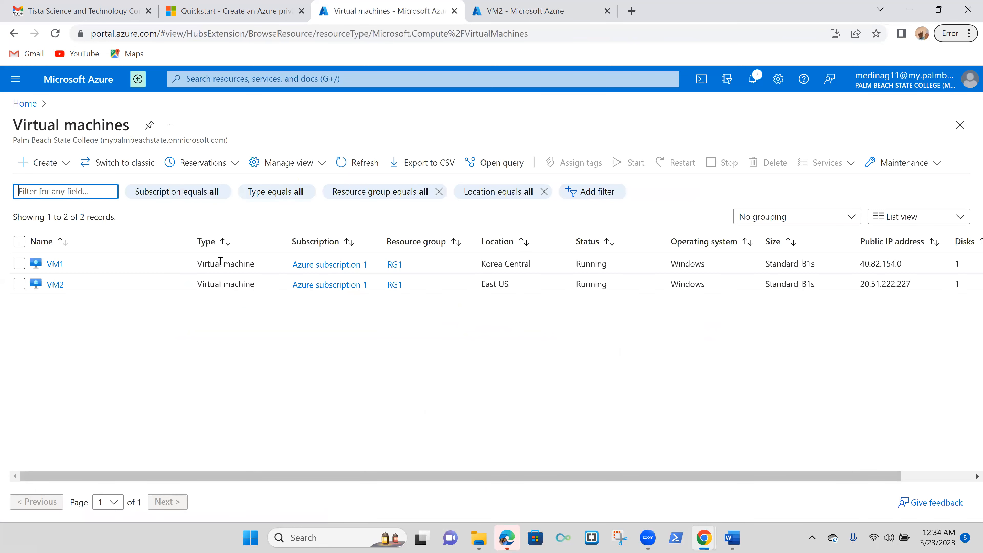
left_click(55, 264)
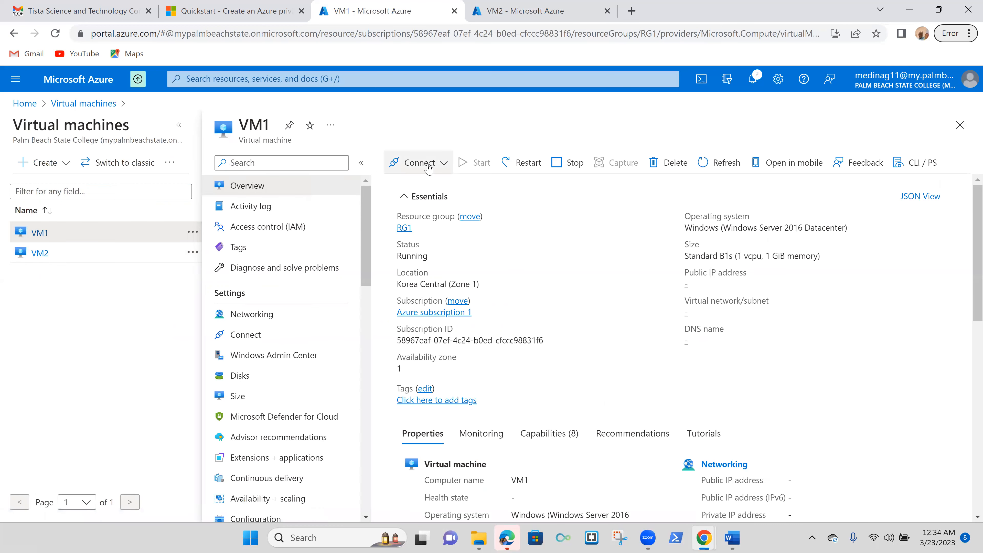
left_click(445, 163)
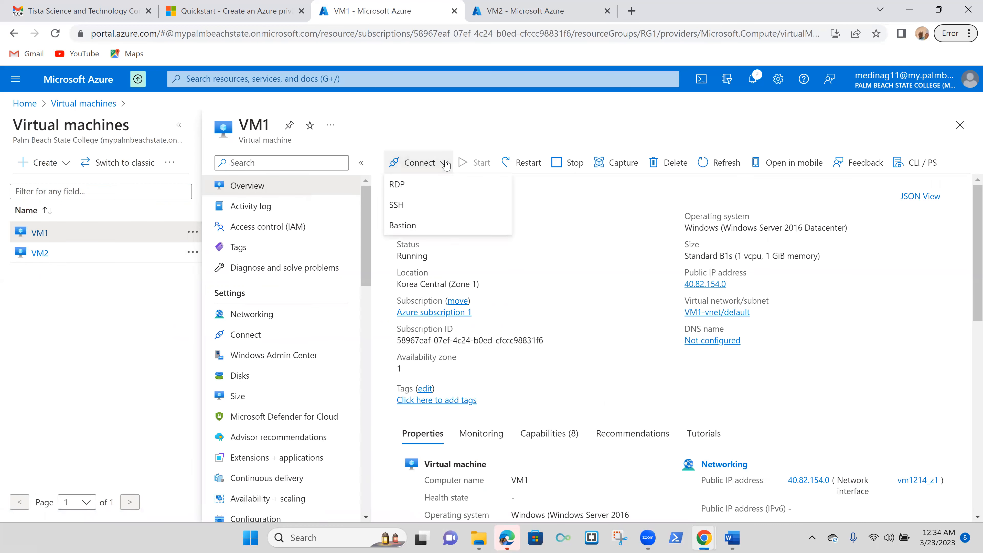
left_click(406, 188)
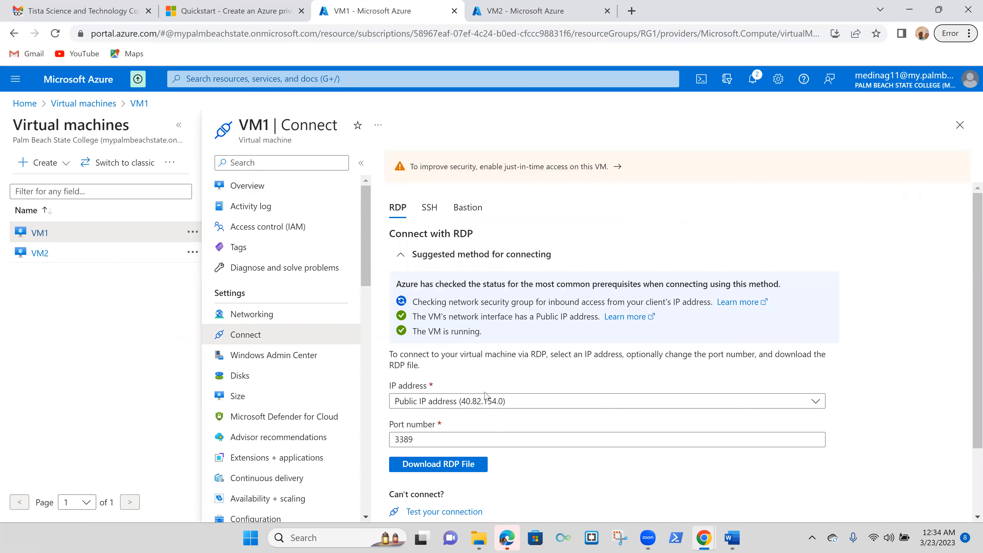
left_click(451, 463)
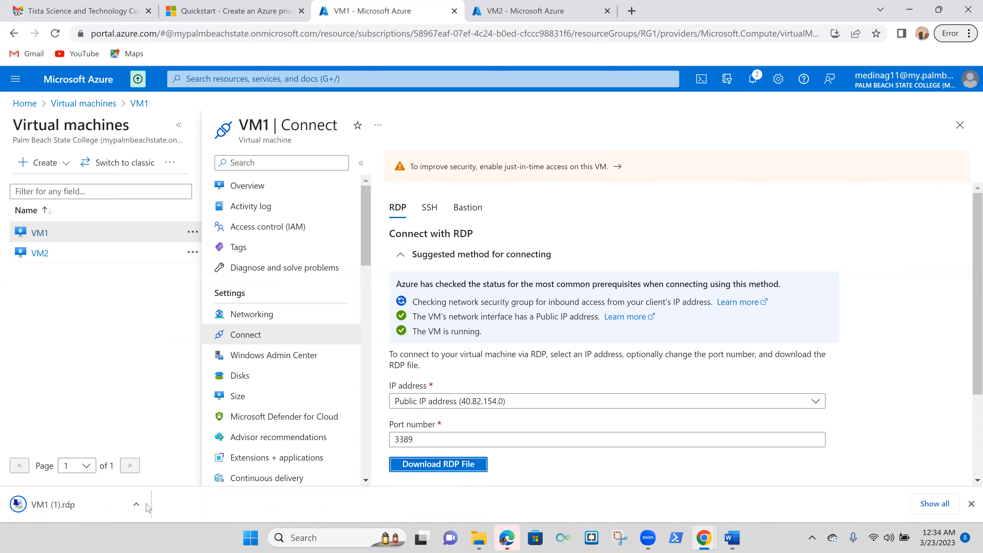
Open the downloaded VM1 RDP file and connect despite the unknown publisher.
left_click(137, 504)
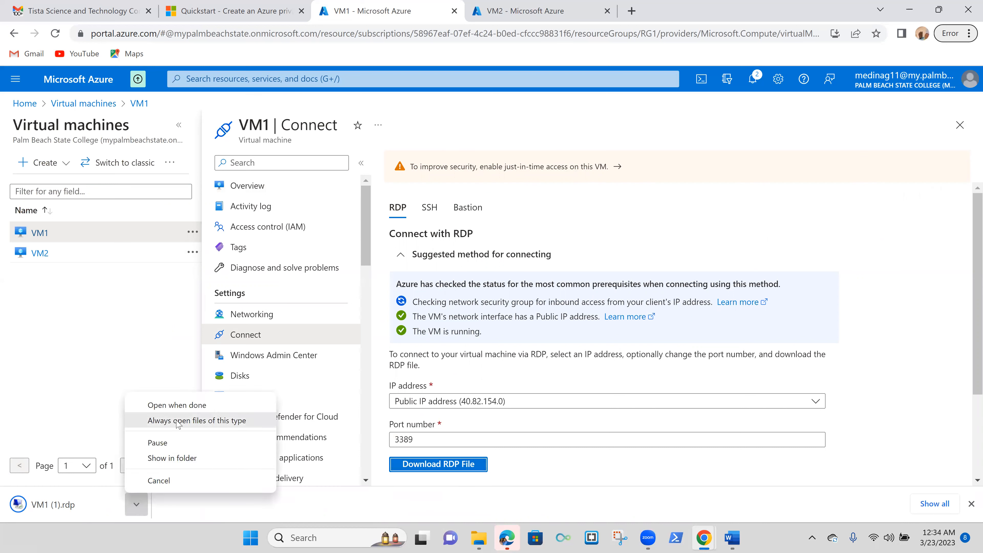
left_click(188, 410)
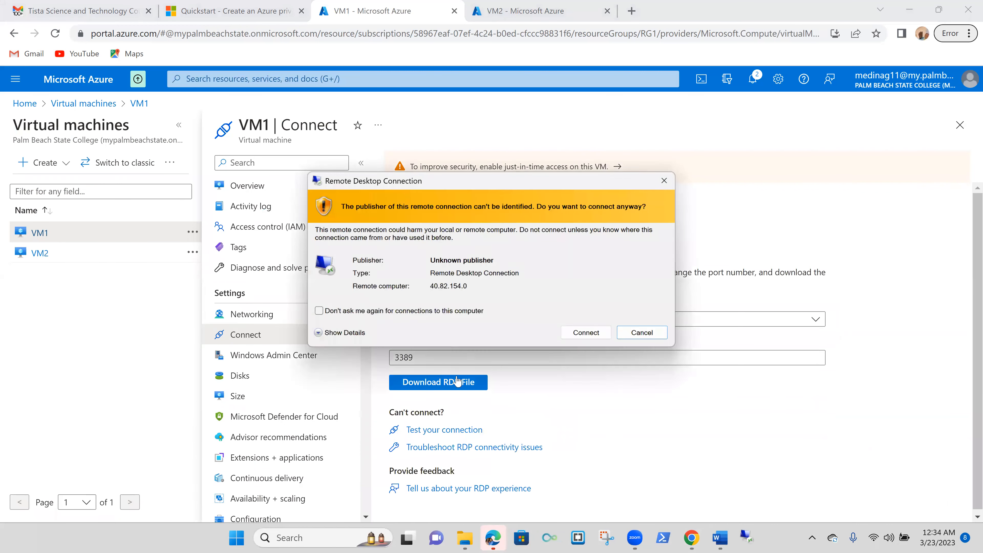
left_click(593, 334)
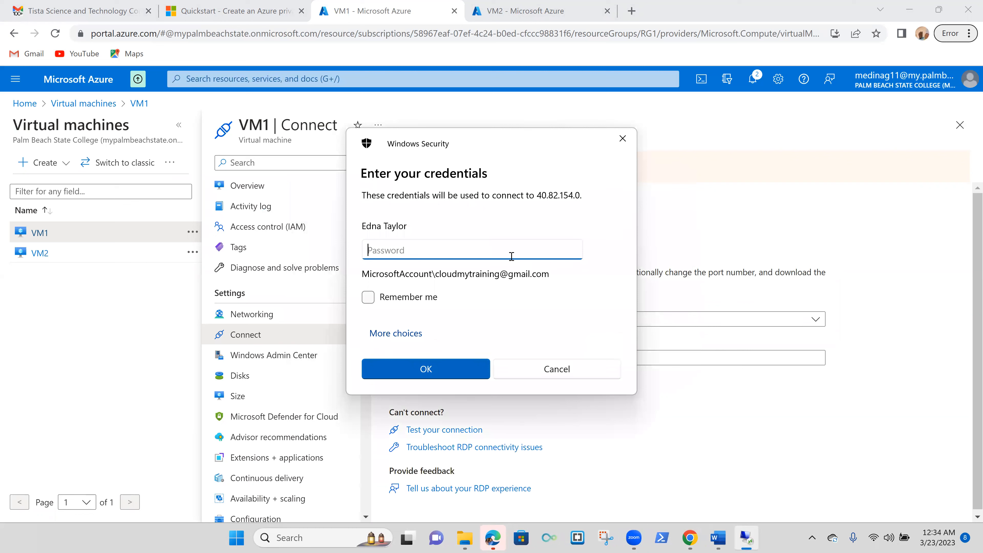
Sign in to VM1 with a different account, entering the administrator's user name and account password.
left_click(404, 335)
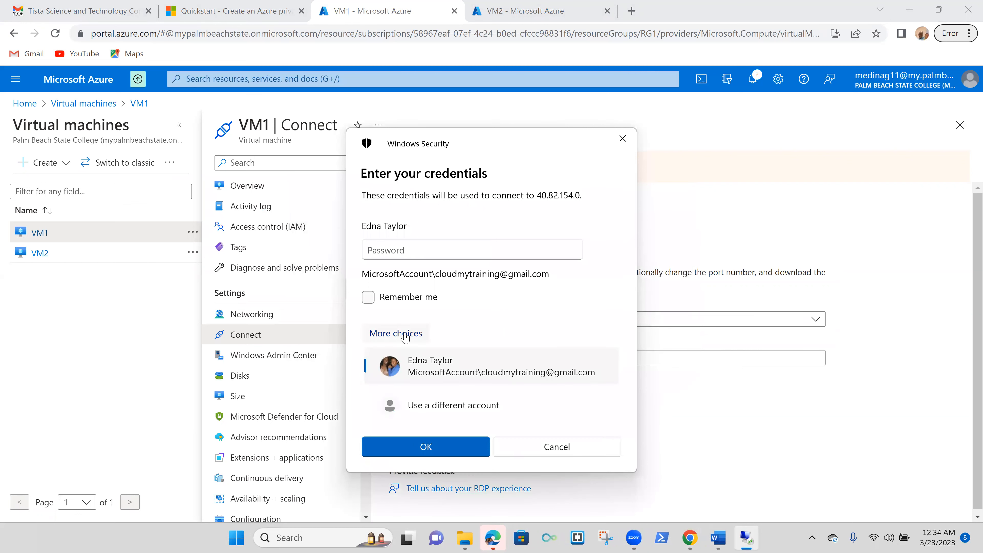
left_click(437, 402)
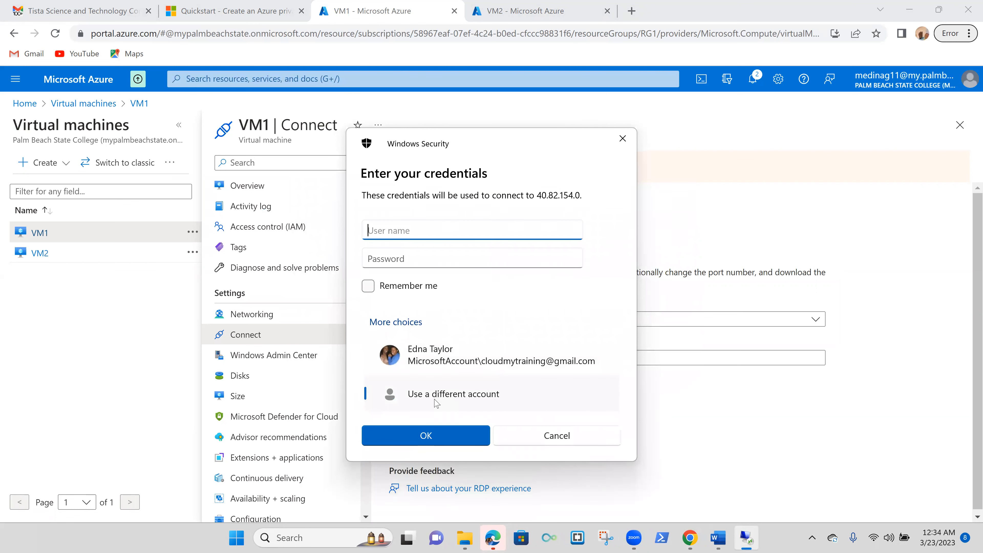
type("Karl")
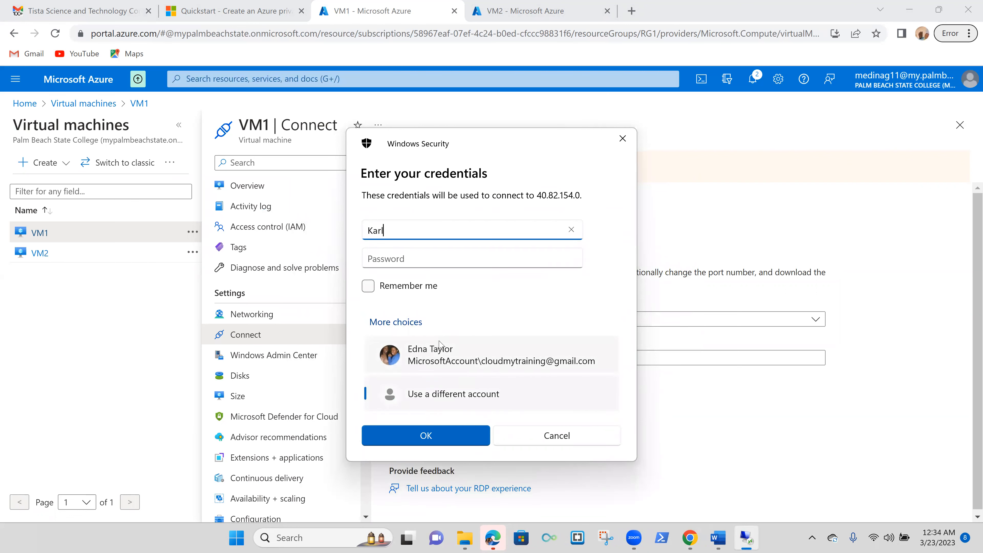
key("Tab")
type("••••••••••••")
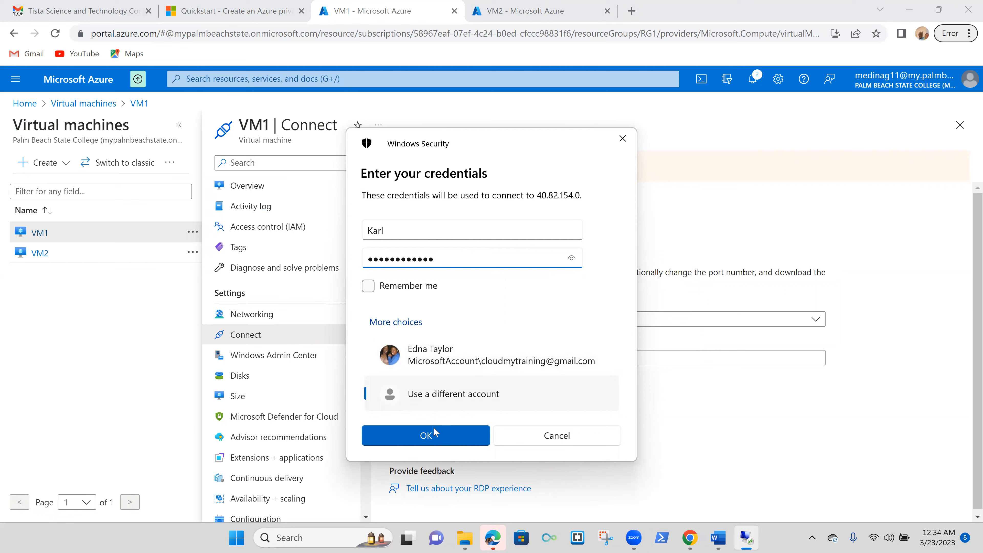
left_click(431, 435)
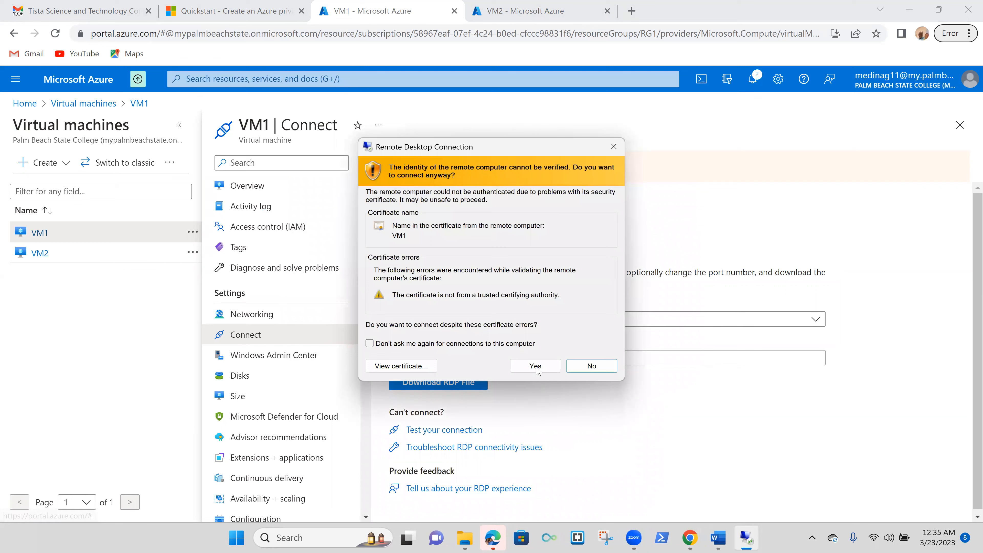
Accept VM1's untrusted certificate and decline making the machine discoverable on the network.
left_click(538, 363)
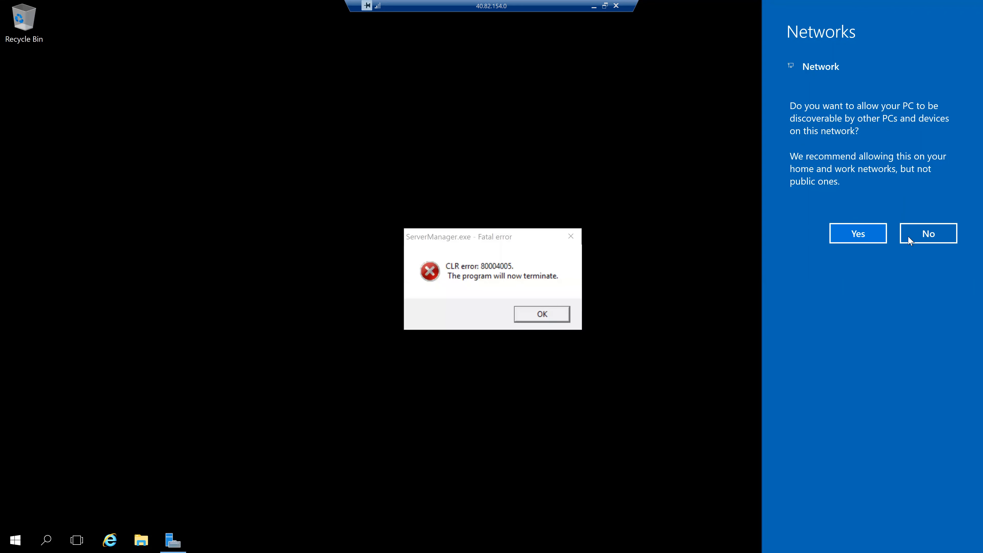
left_click(929, 235)
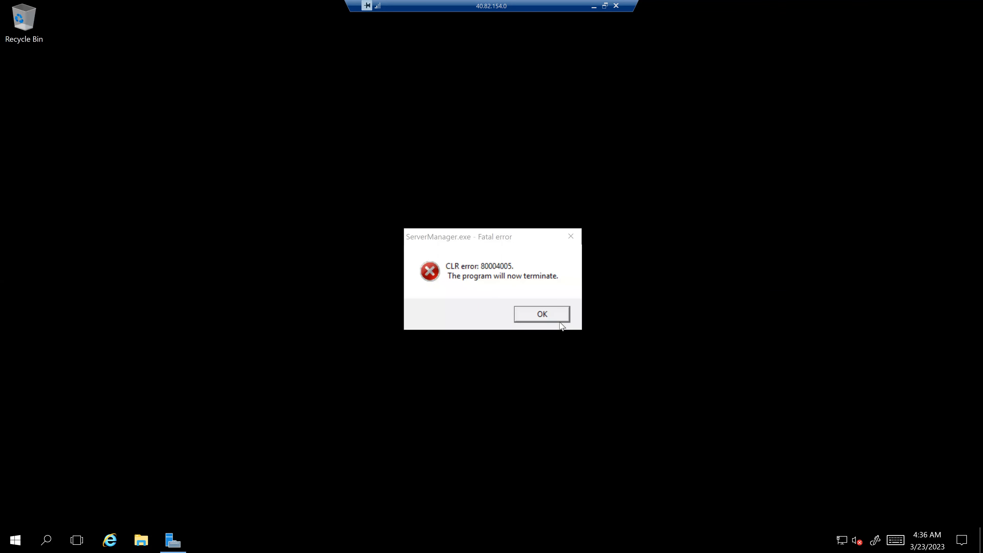